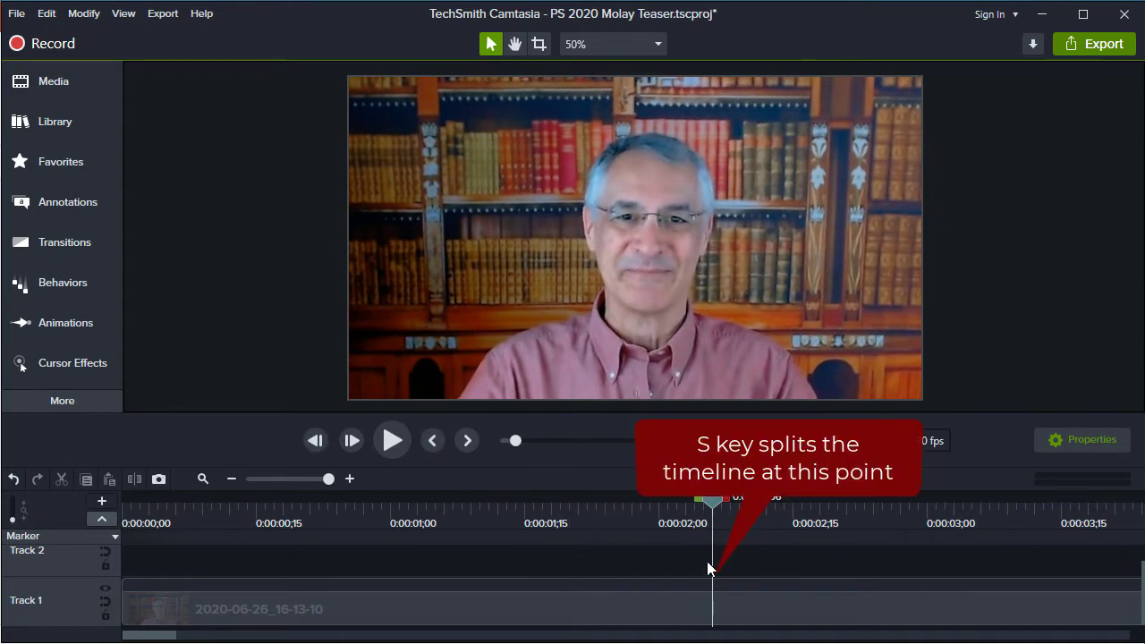
# Split the Track 1 clip at 0:00:02;06 and again at 0:00:05;27 to isolate the unwanted section
pyautogui.press('s')
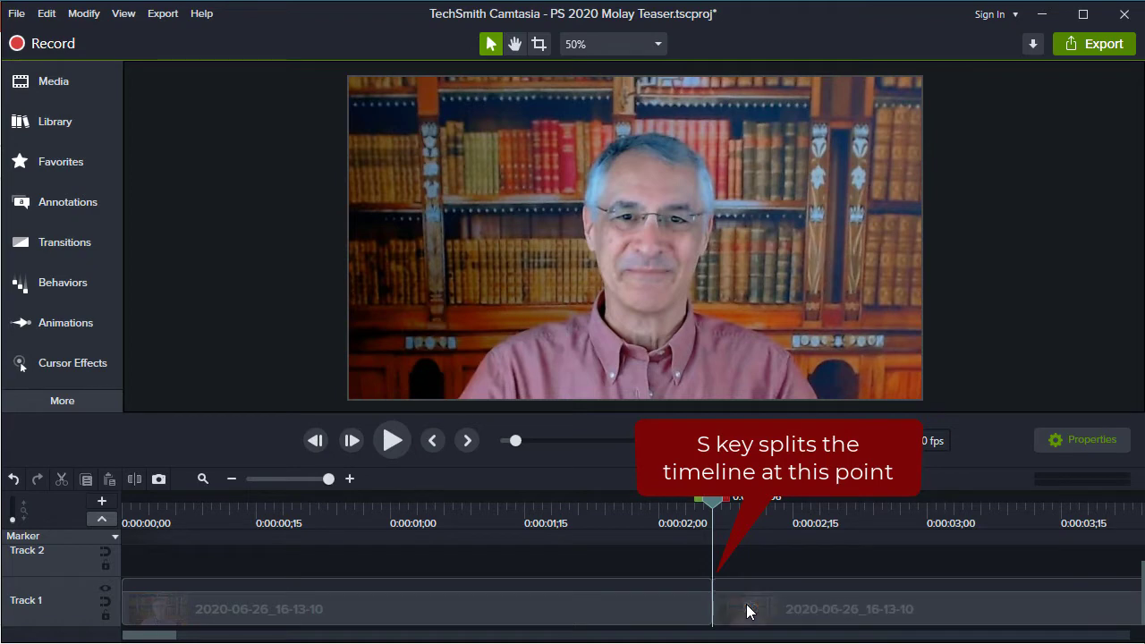
pyautogui.hscroll(4, 743, 617)
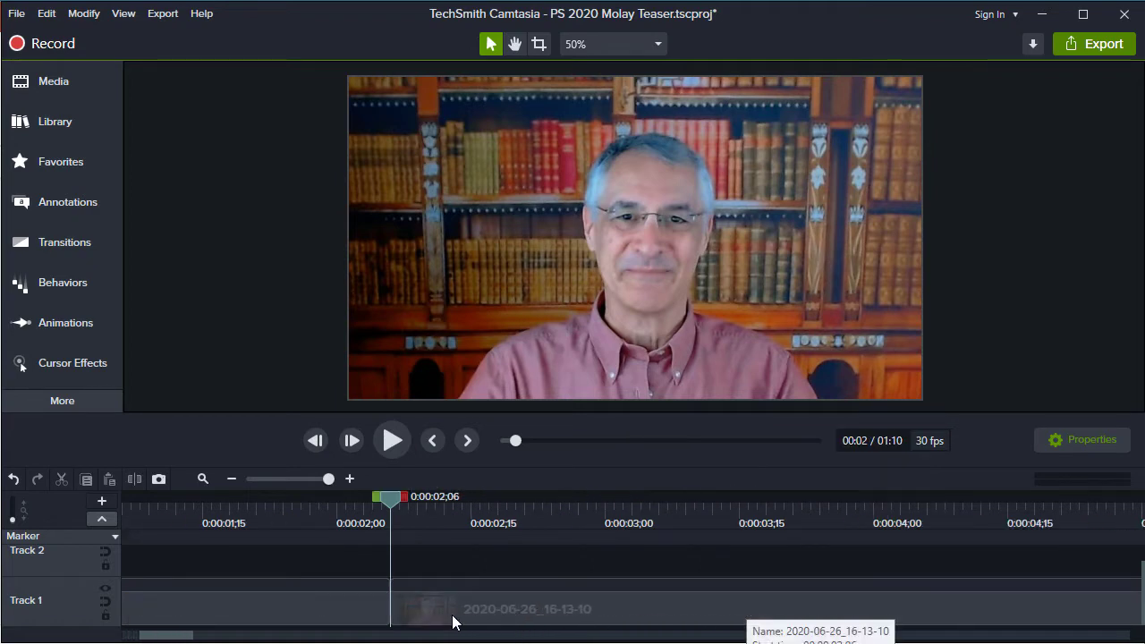
pyautogui.hscroll(1, 451, 621)
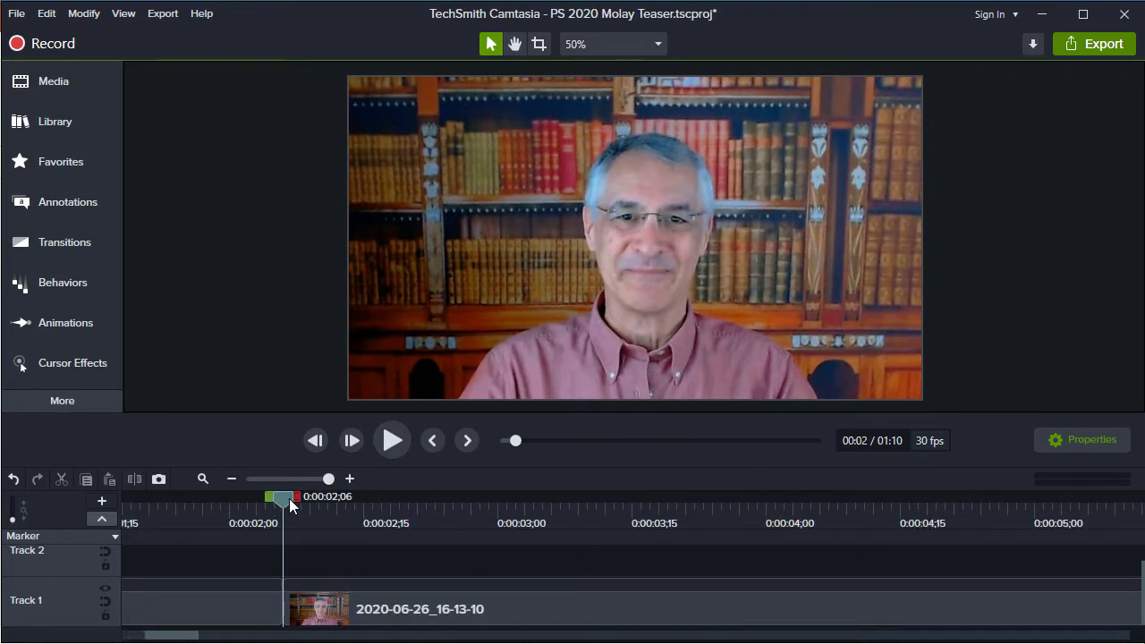
pyautogui.moveTo(289, 498); pyautogui.dragTo(1011, 492)
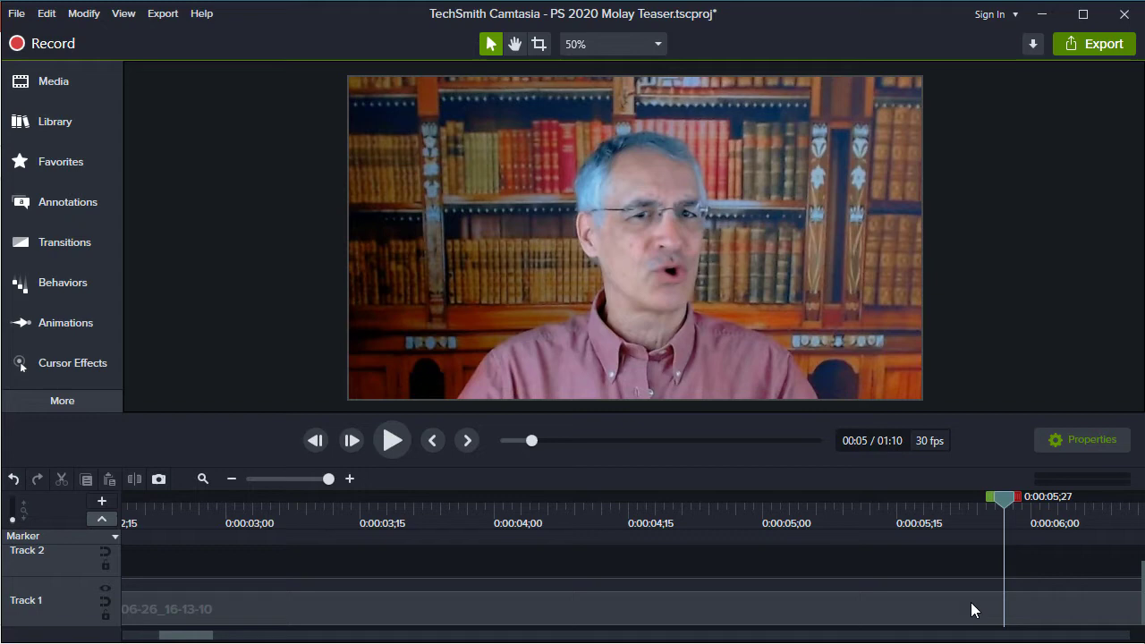
pyautogui.click(973, 610)
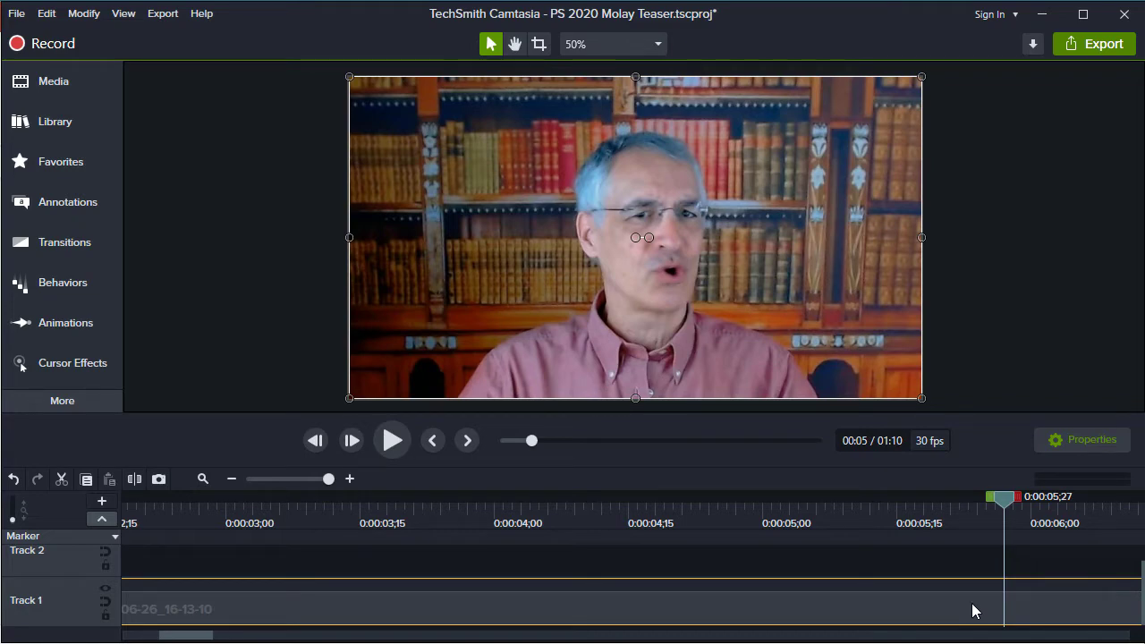
pyautogui.press('s')
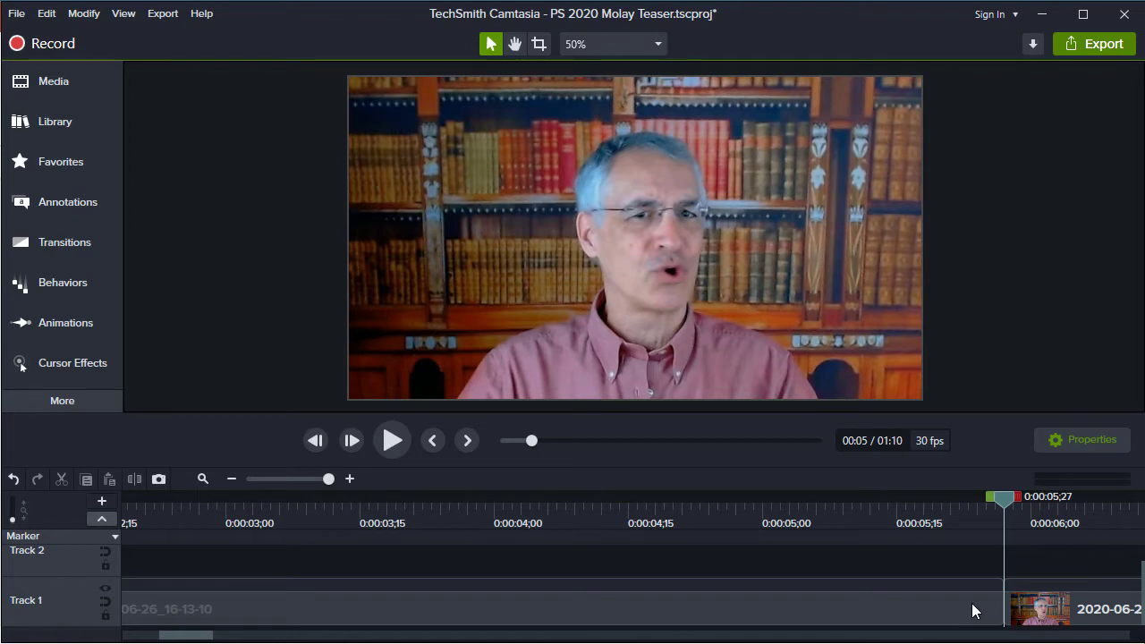
# Delete the isolated middle section and close the gap by moving the remaining footage against the first clip
pyautogui.click(971, 603)
pyautogui.press('Delete')
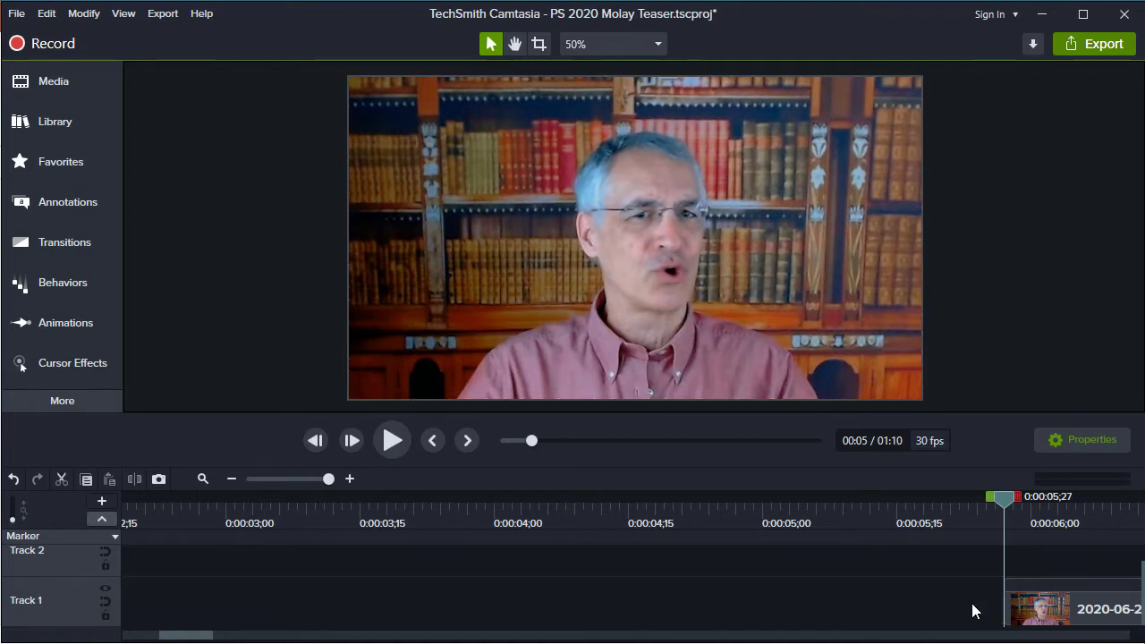
pyautogui.moveTo(1106, 621); pyautogui.dragTo(775, 625)
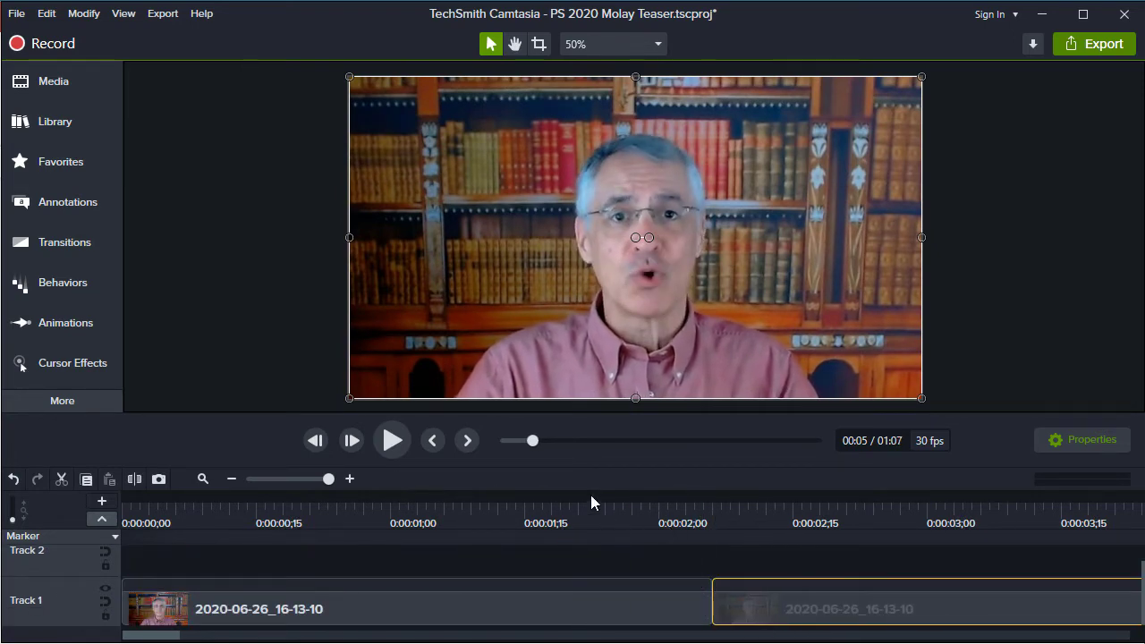
# Play through the cut between the two Track 1 clips twice, and scrub back to 0:00:02;01
pyautogui.click(569, 502)
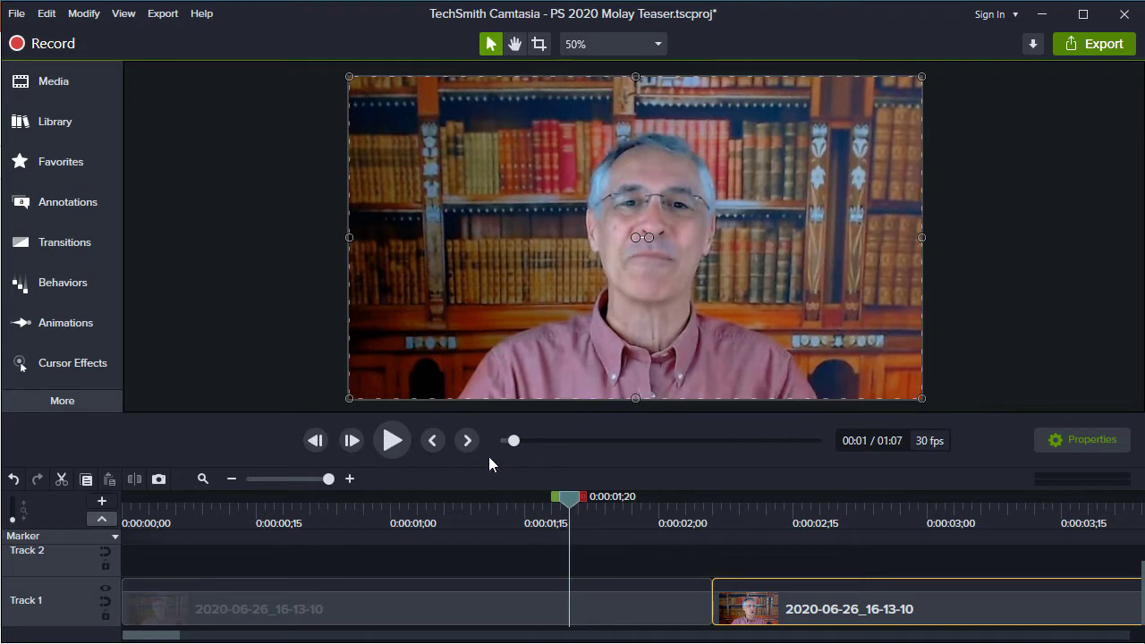
pyautogui.click(393, 441)
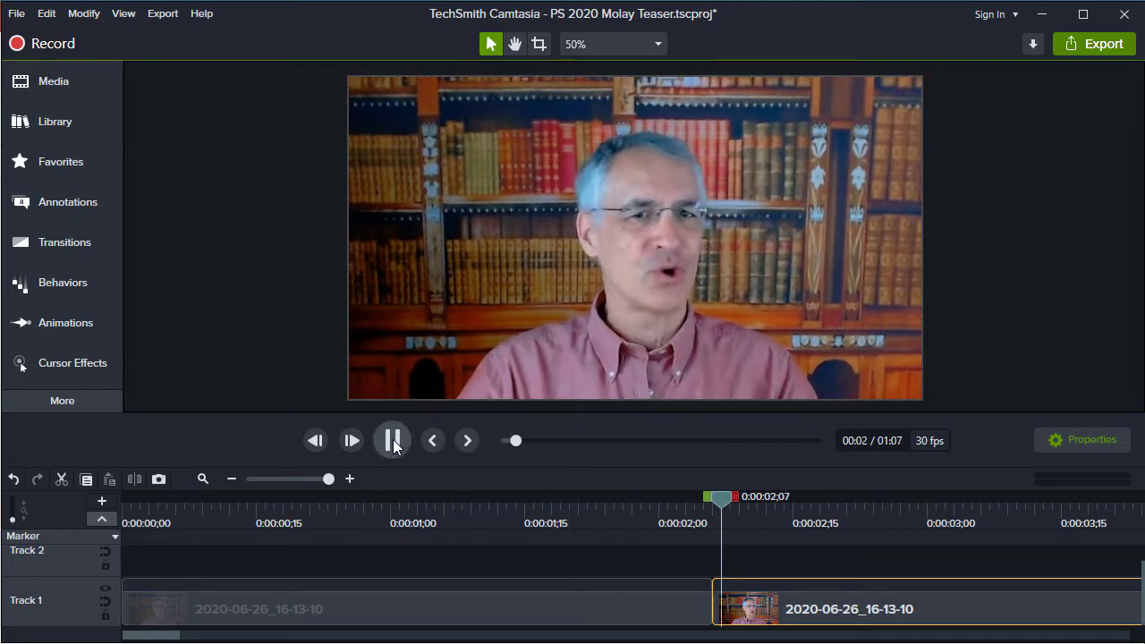
pyautogui.click(393, 441)
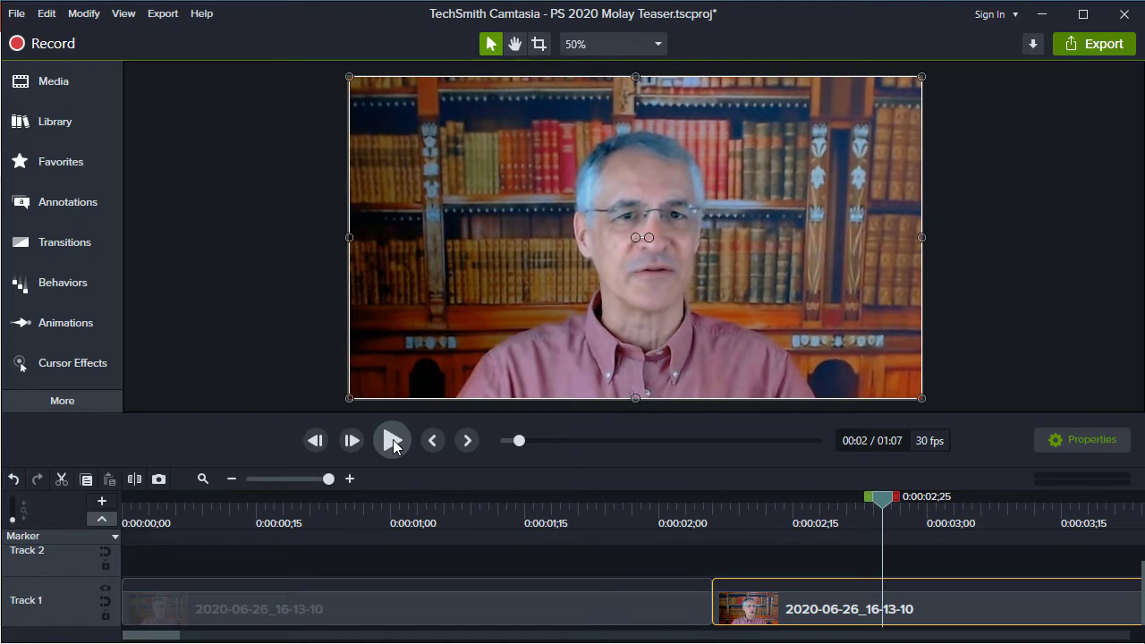
pyautogui.click(520, 504)
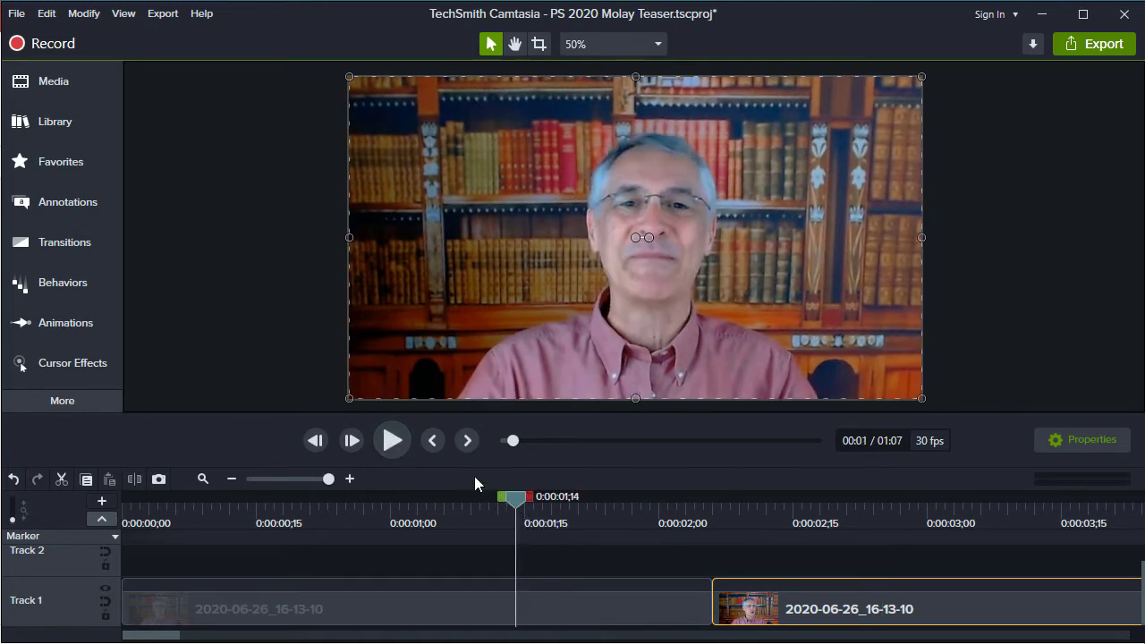
pyautogui.click(393, 441)
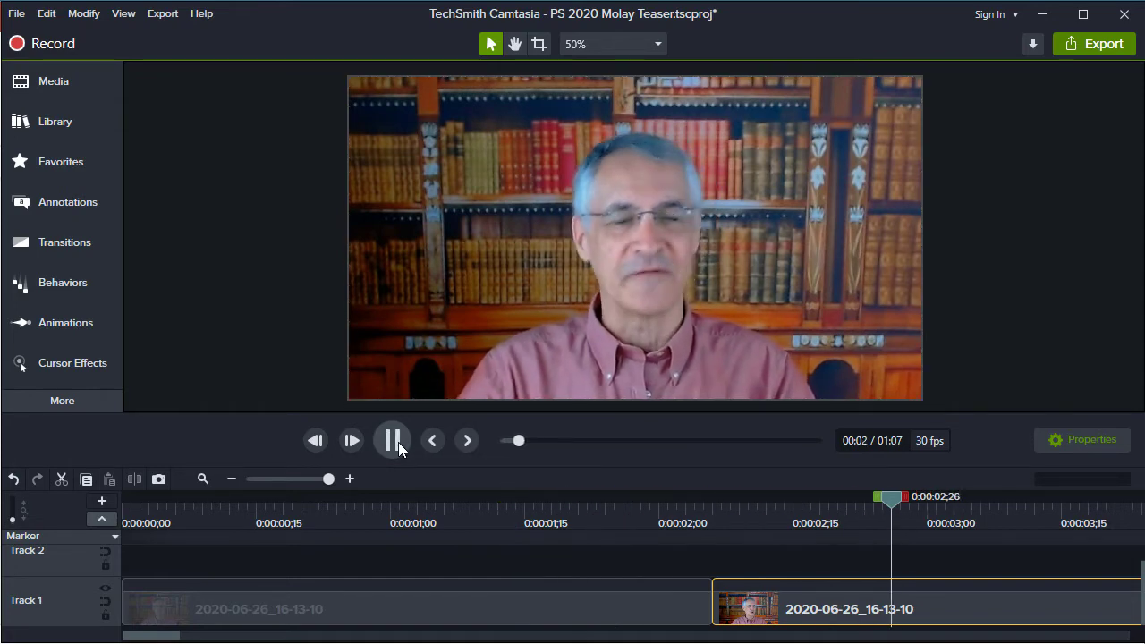
pyautogui.click(398, 442)
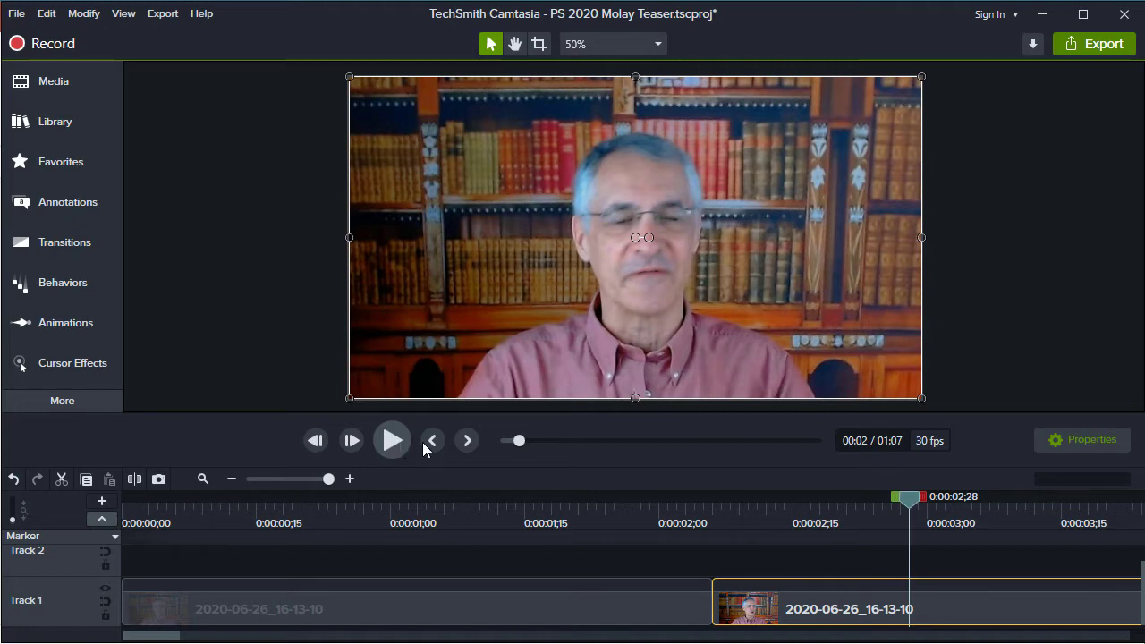
pyautogui.moveTo(905, 507); pyautogui.dragTo(663, 501)
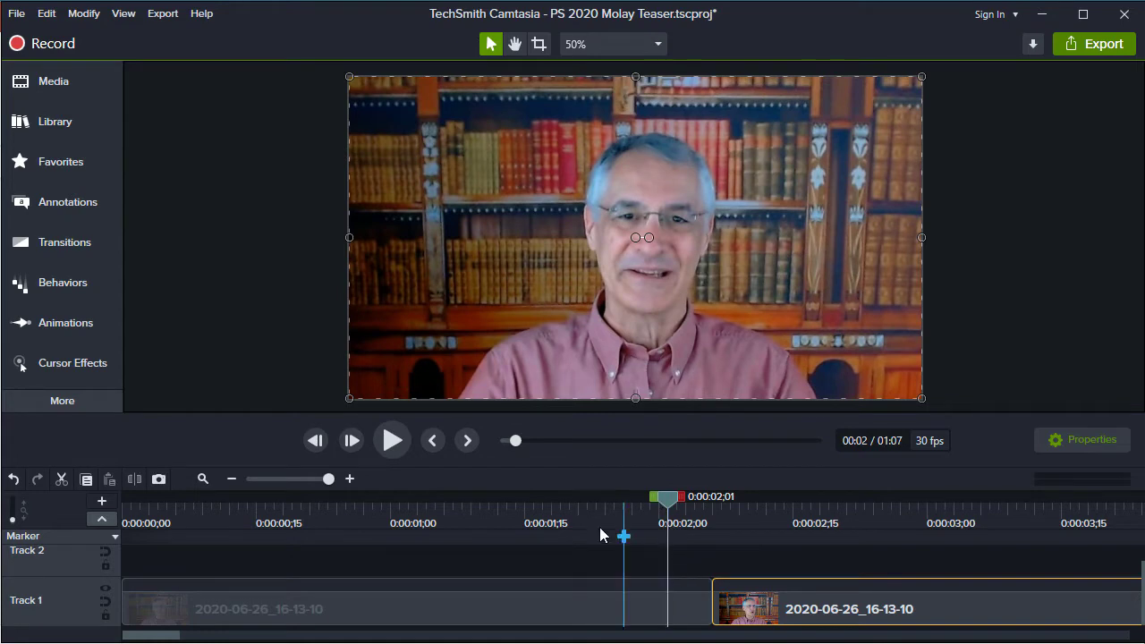
# Add a Morph transition at the cut between the two Track 1 clips and play through it
pyautogui.click(56, 244)
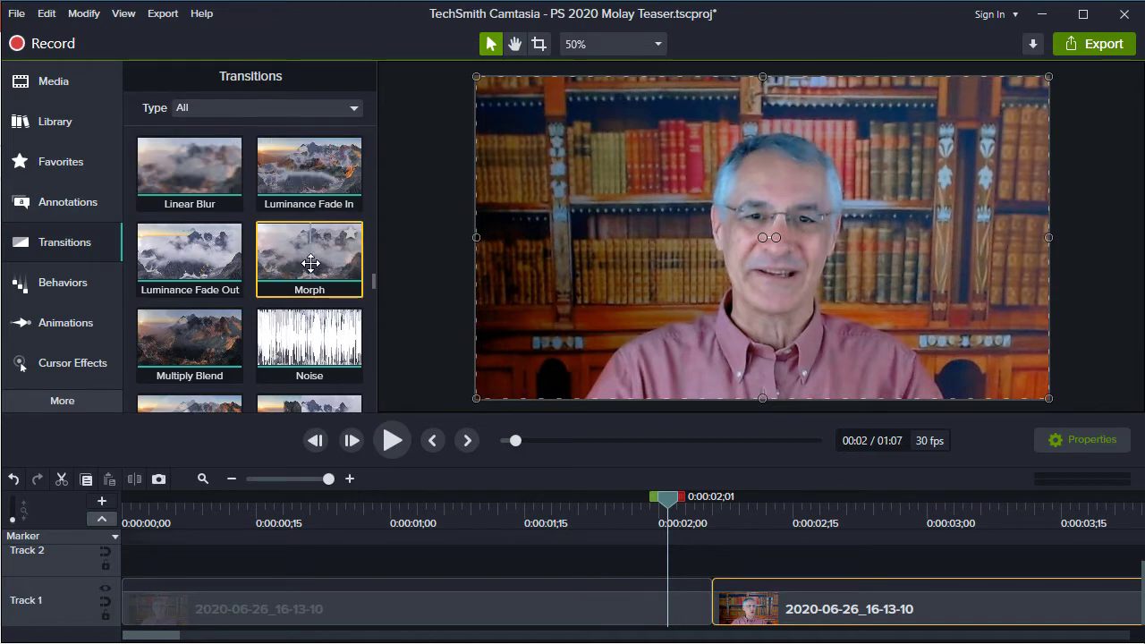
pyautogui.moveTo(311, 262); pyautogui.dragTo(713, 619)
pyautogui.moveTo(673, 510); pyautogui.dragTo(552, 504)
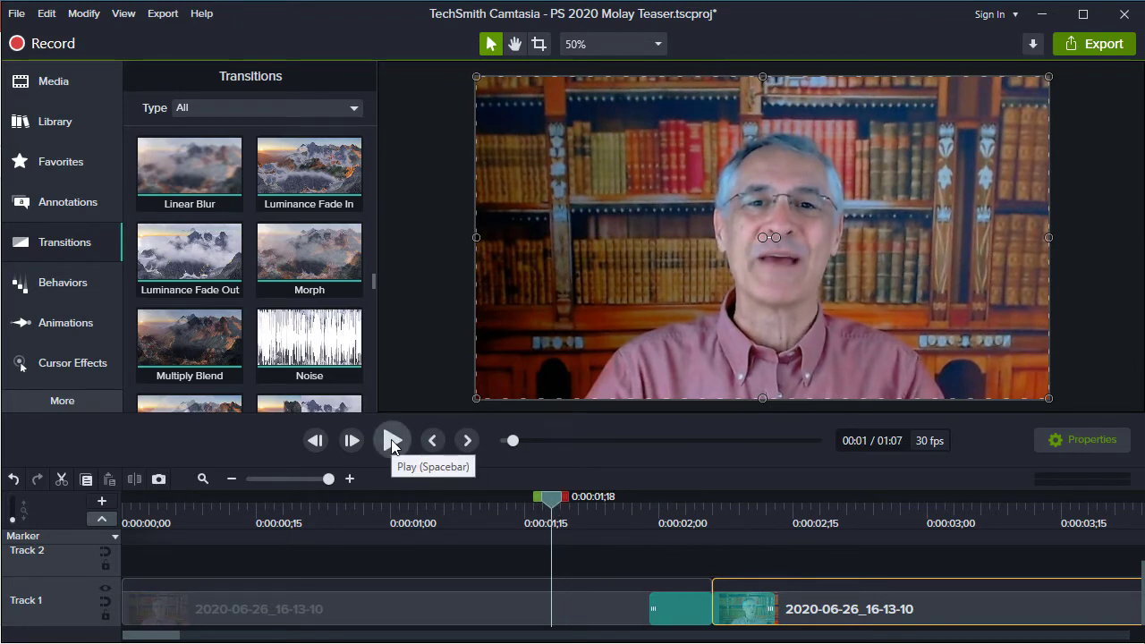
pyautogui.click(392, 443)
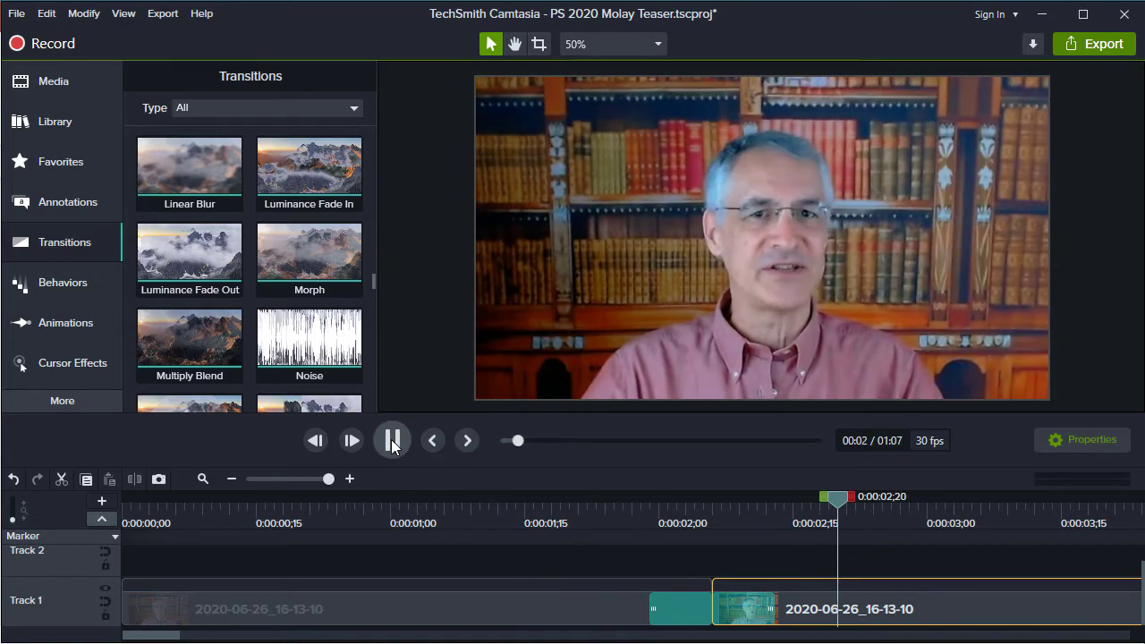
pyautogui.click(391, 444)
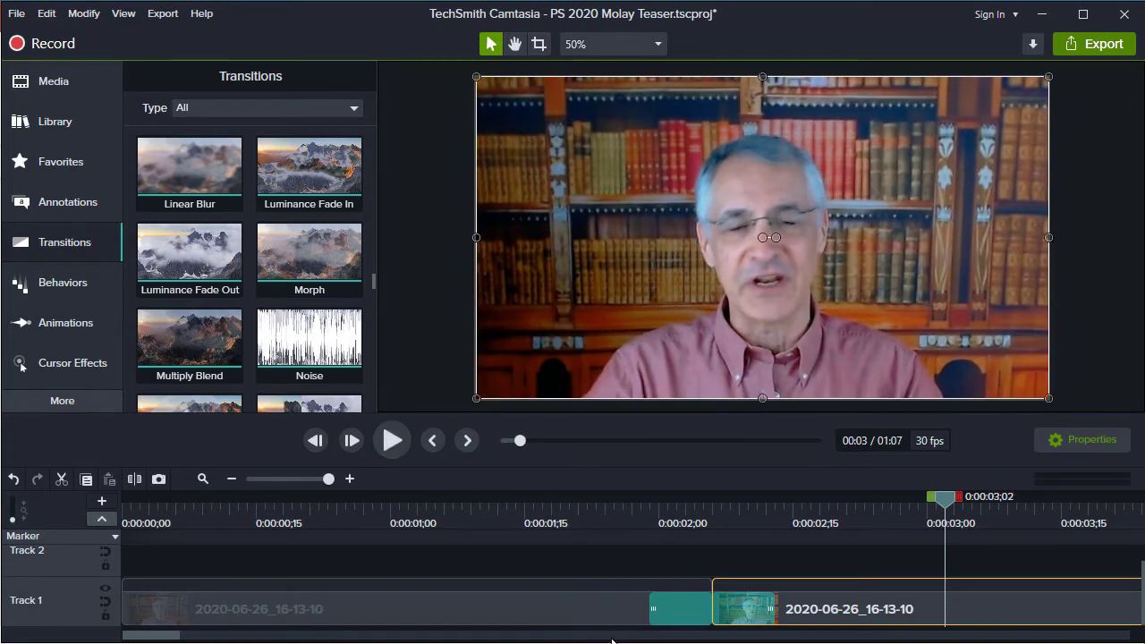
# Delete the Morph transition from the cut between the two clips
pyautogui.click(672, 620)
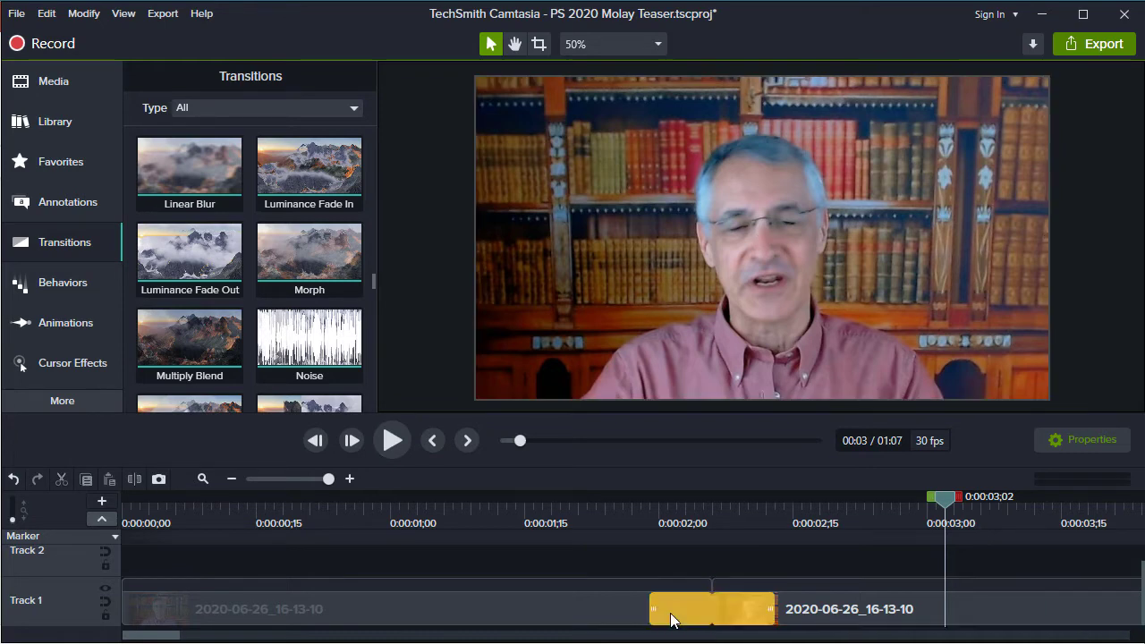
pyautogui.press('Delete')
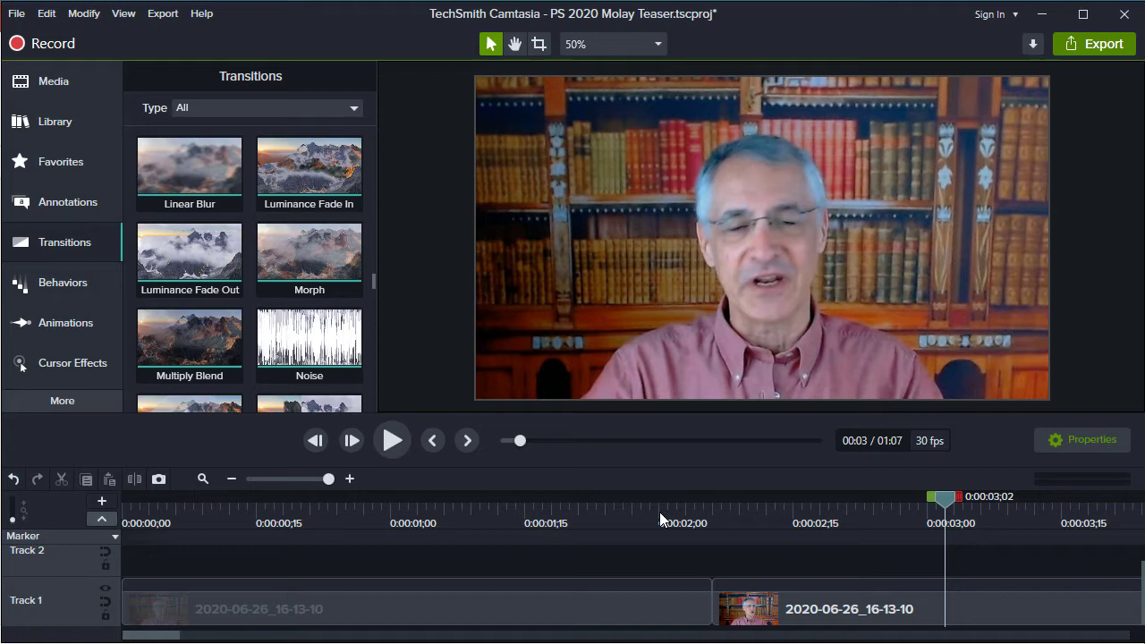
# Place the playhead on the last frame before the cut, 0:00:02;05, comparing it with the first frame after the cut
pyautogui.moveTo(659, 512); pyautogui.dragTo(702, 532)
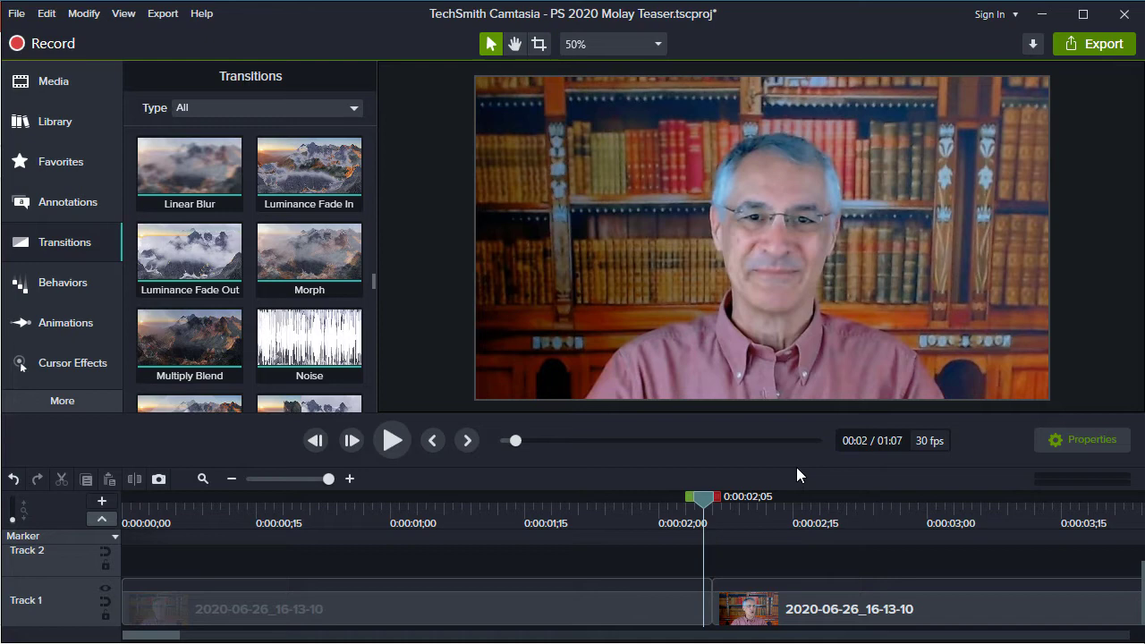
pyautogui.press('.')
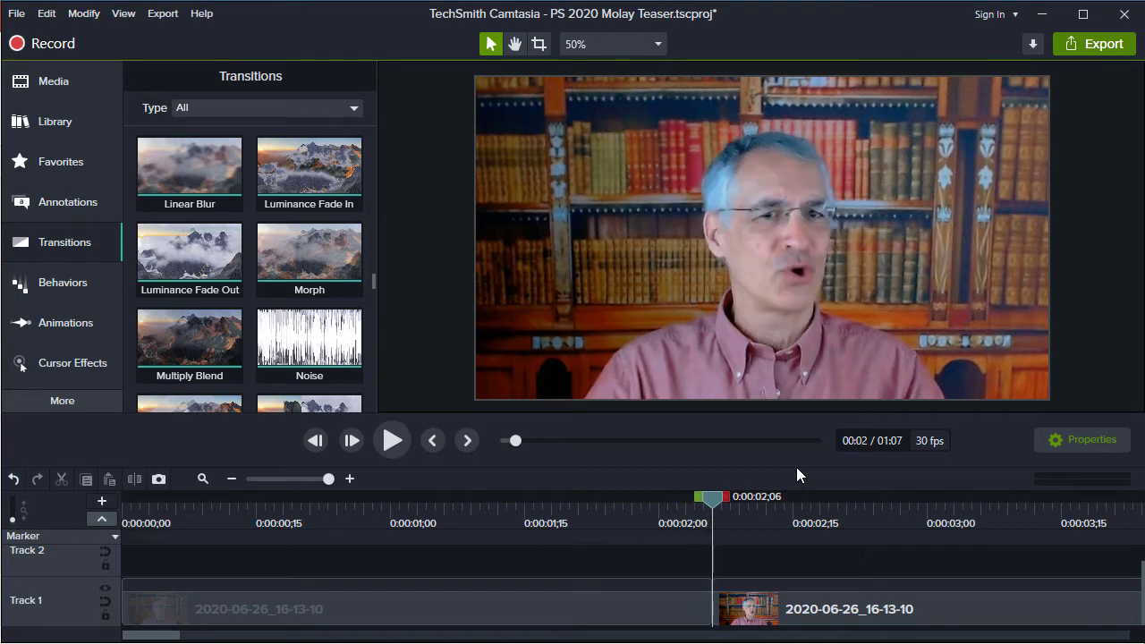
pyautogui.press(',')
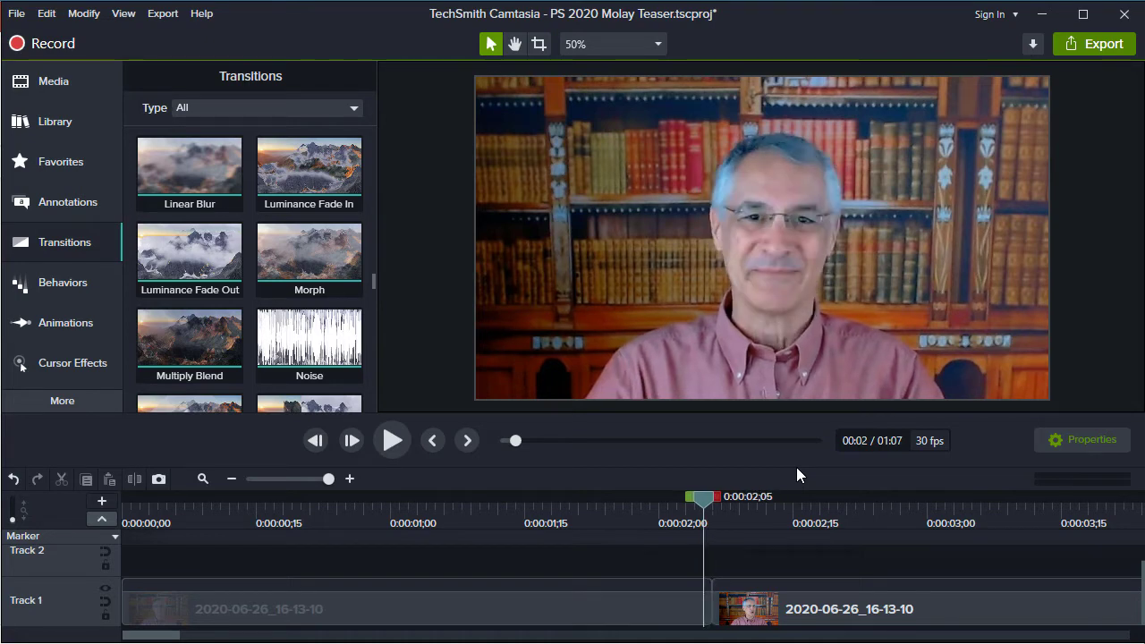
pyautogui.press('.')
pyautogui.press(',')
# Export the current frame before the cut as a PNG named f1 in the Transitions folder
pyautogui.click(158, 17)
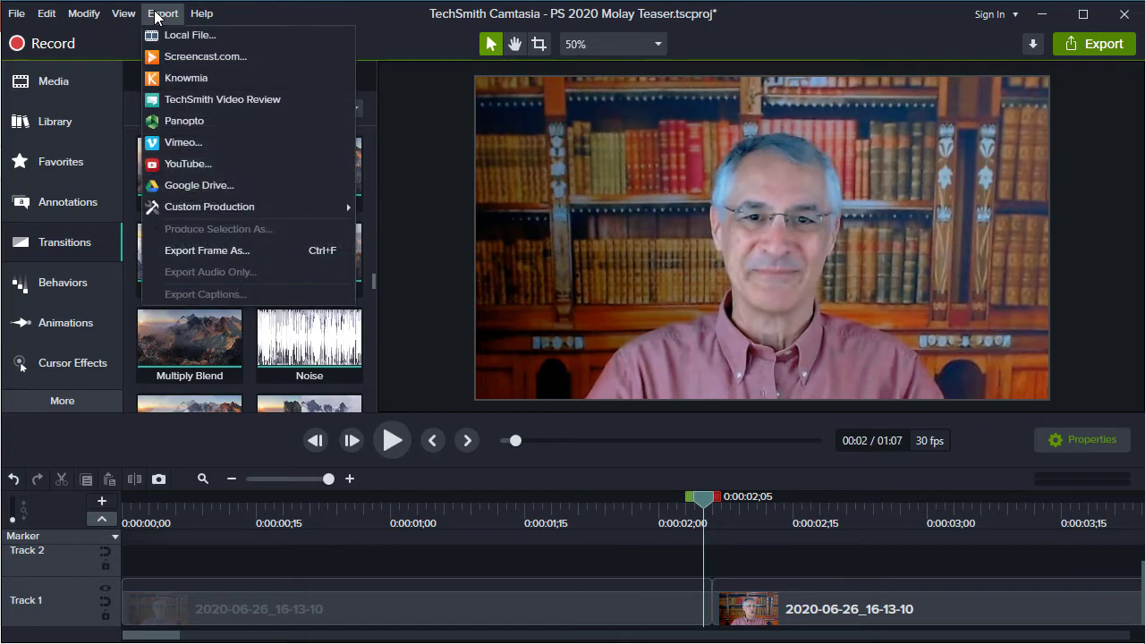
pyautogui.click(227, 255)
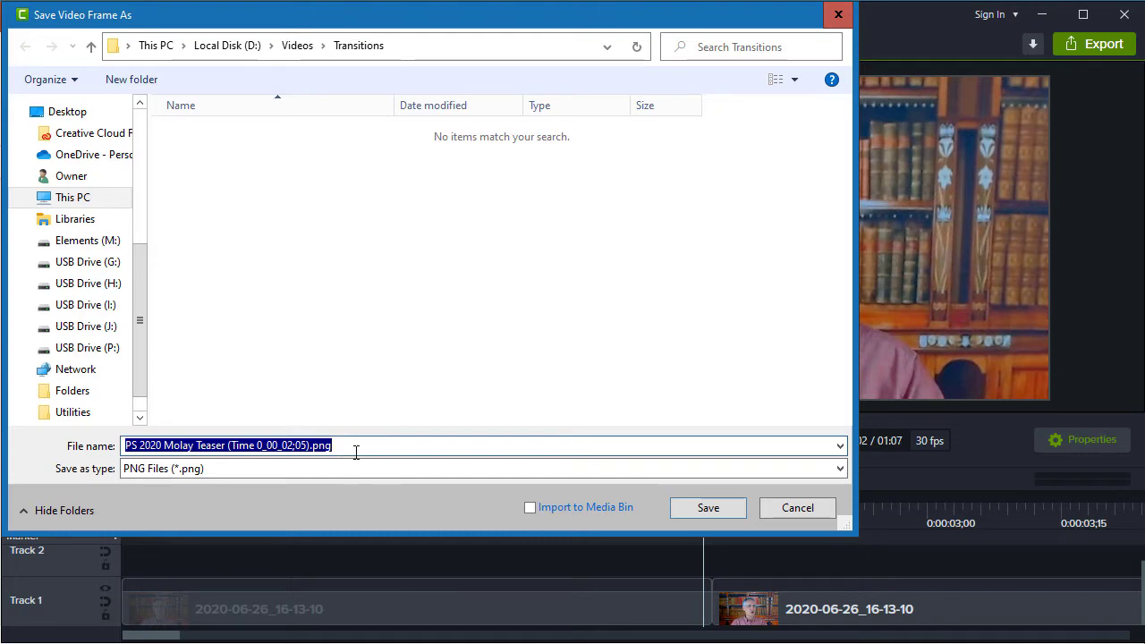
pyautogui.write('f1')
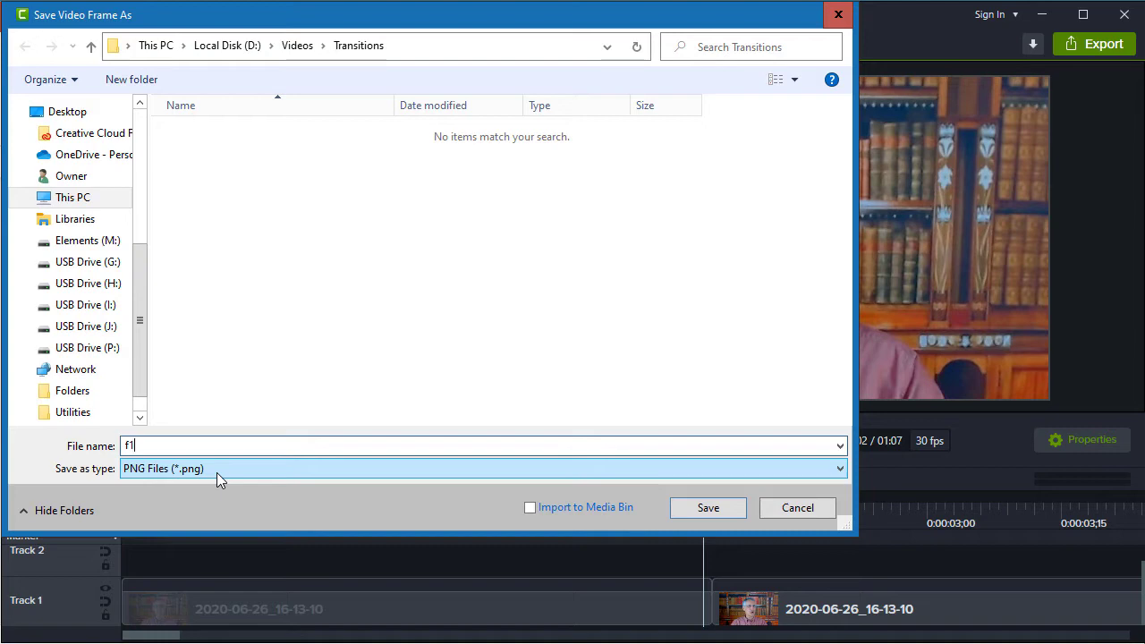
pyautogui.click(705, 508)
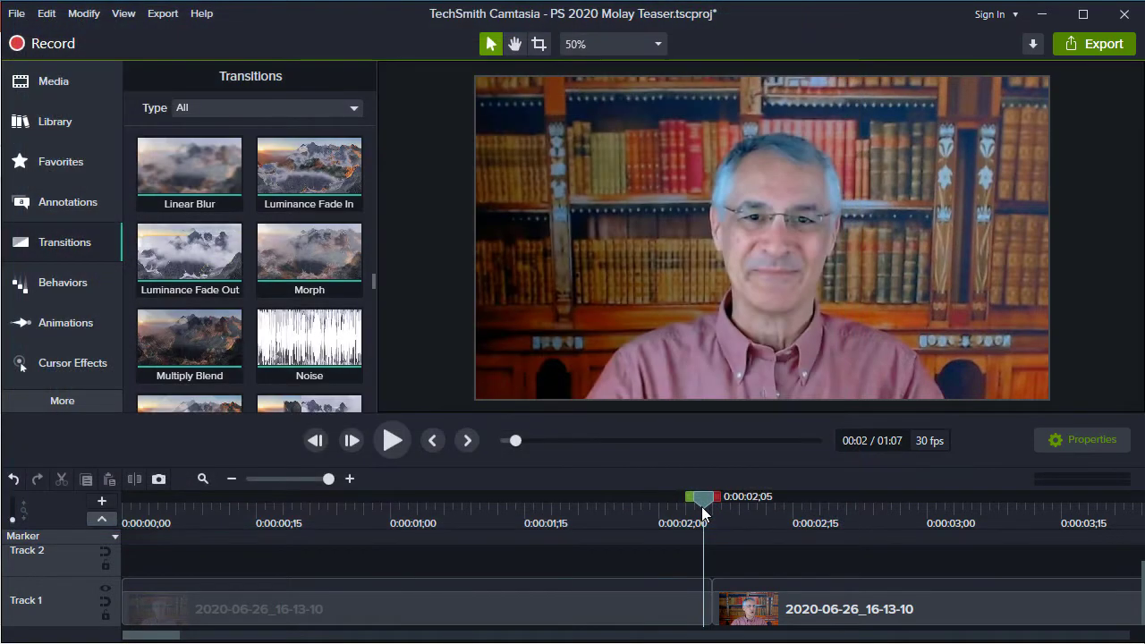
# Export the first frame after the cut, at 0:00:02;06, as a PNG named f2 in the Transitions folder
pyautogui.hotkey('ctrl', 'Right')
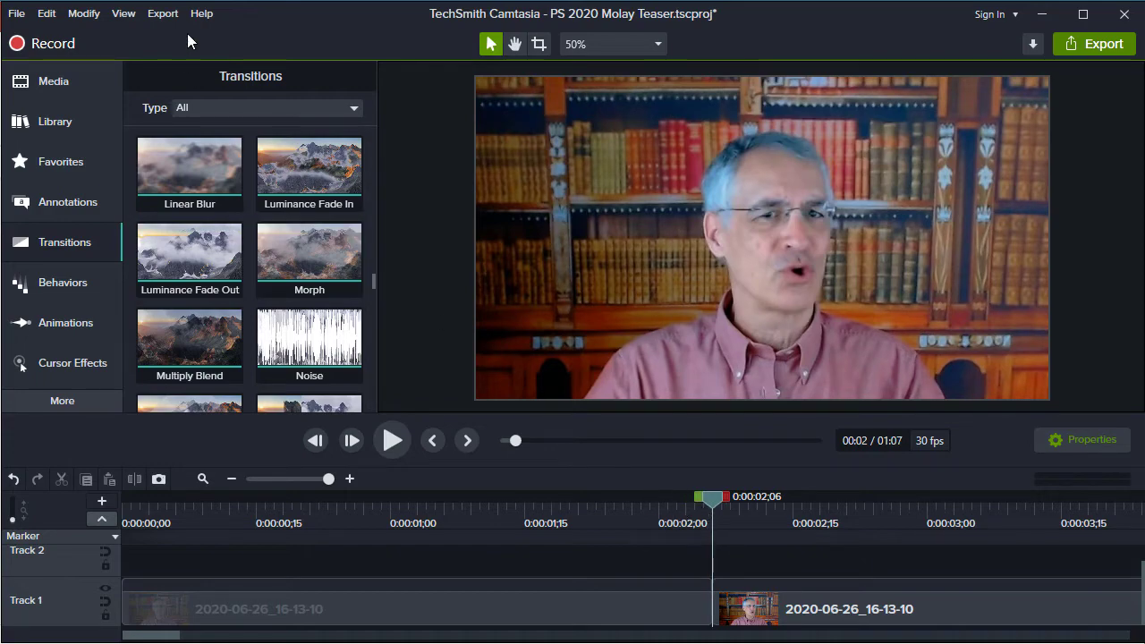
pyautogui.click(163, 13)
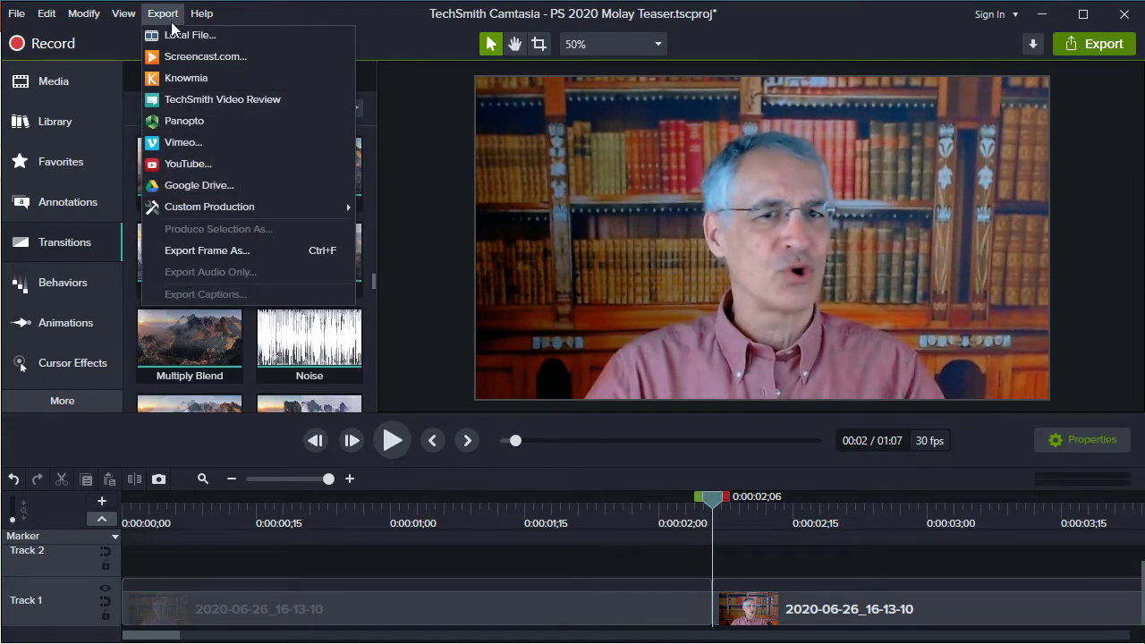
pyautogui.click(225, 255)
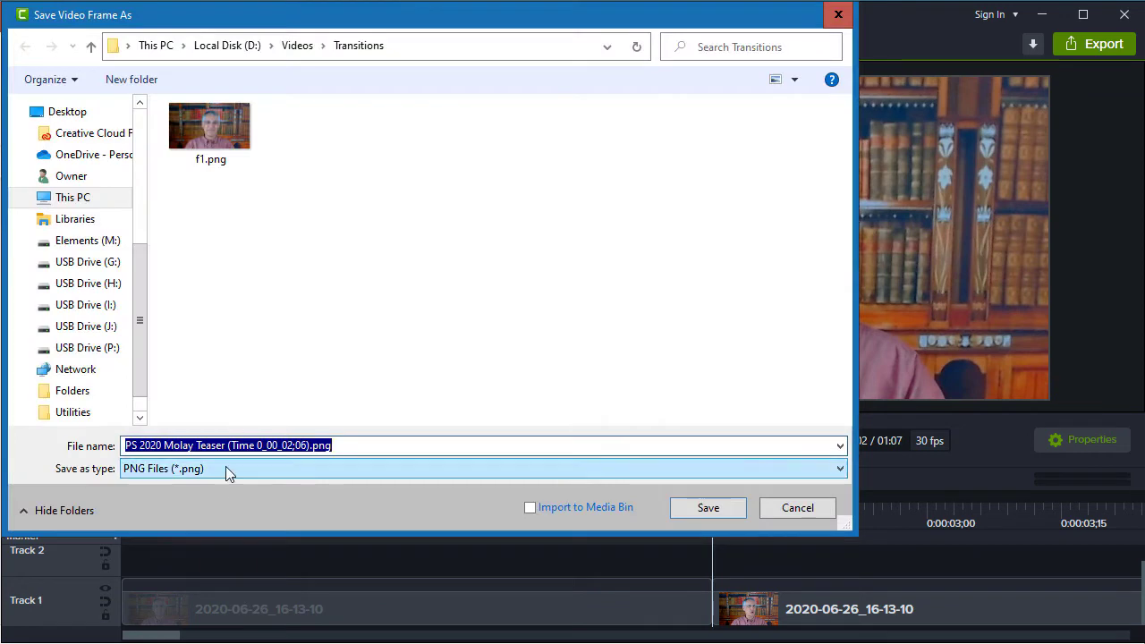
pyautogui.write('f2')
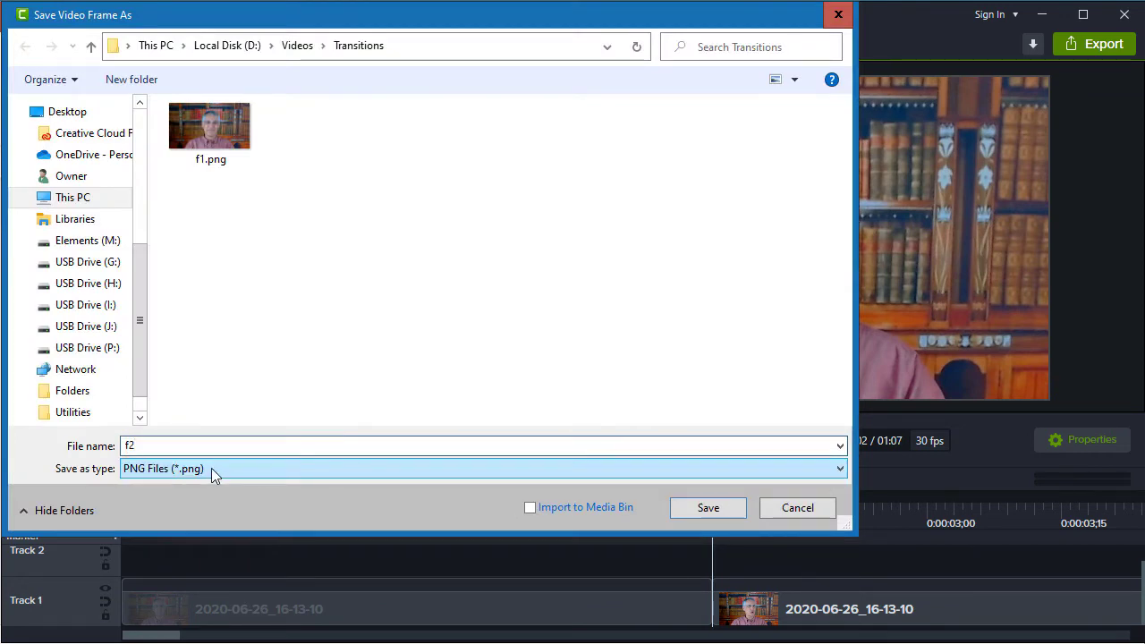
pyautogui.click(698, 505)
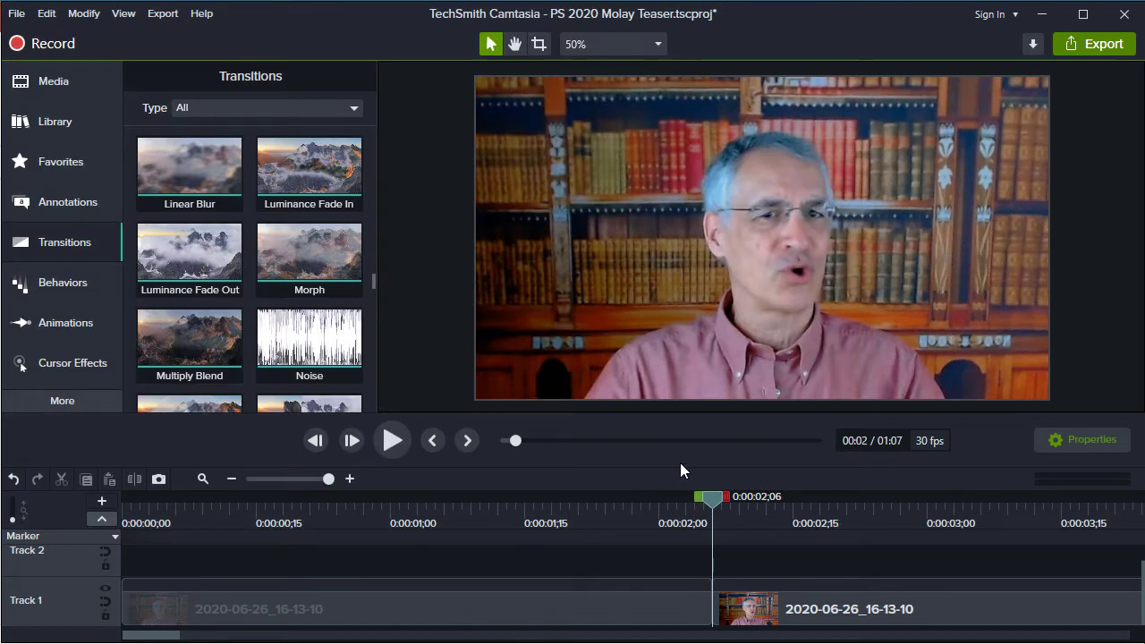
pyautogui.click(746, 306)
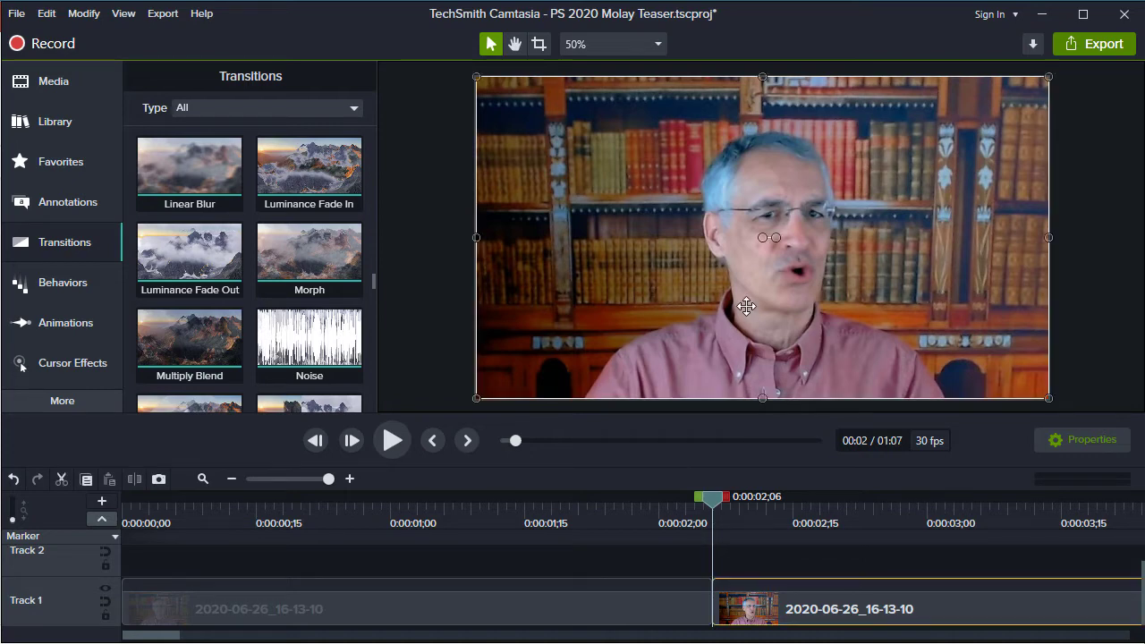
# Switch to PowerPoint and create a new blank presentation
pyautogui.click(1090, 440)
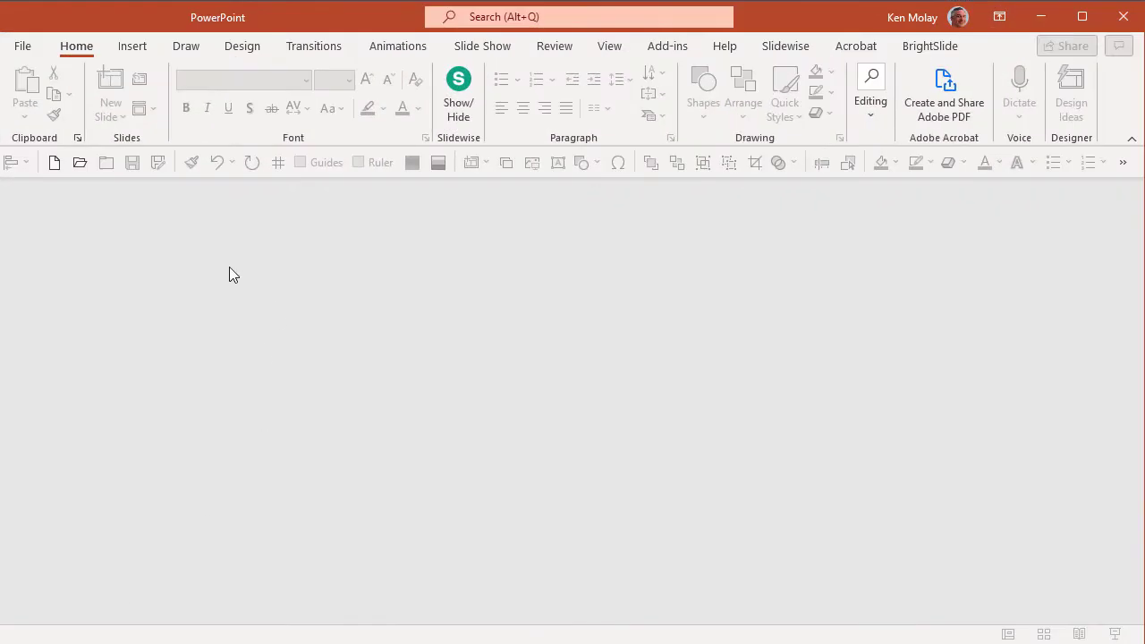
pyautogui.click(22, 45)
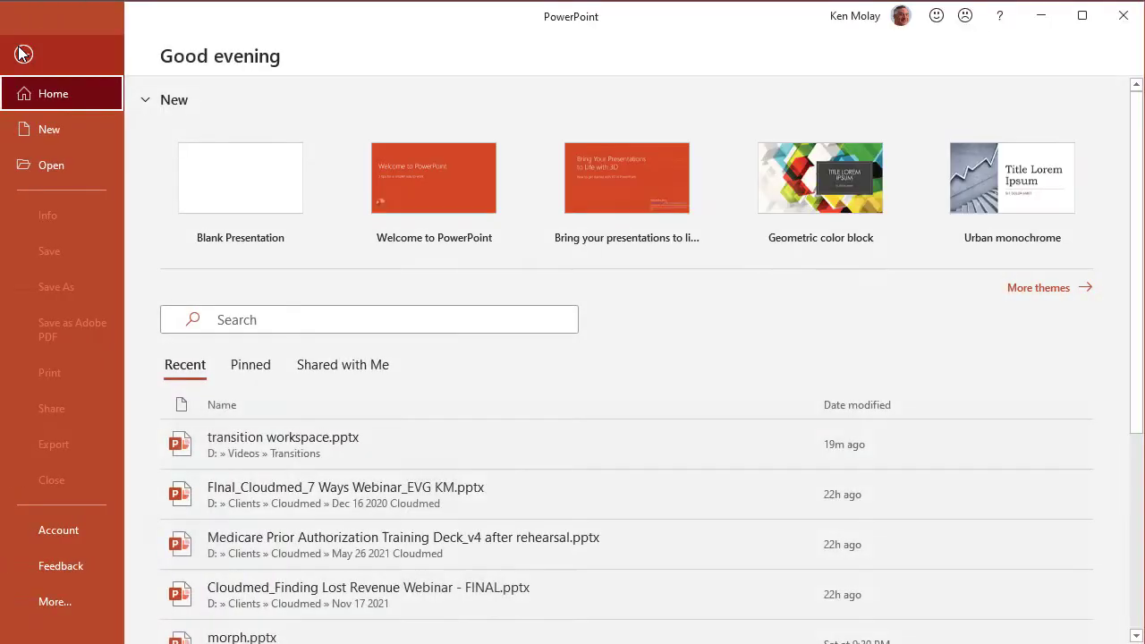
pyautogui.click(40, 128)
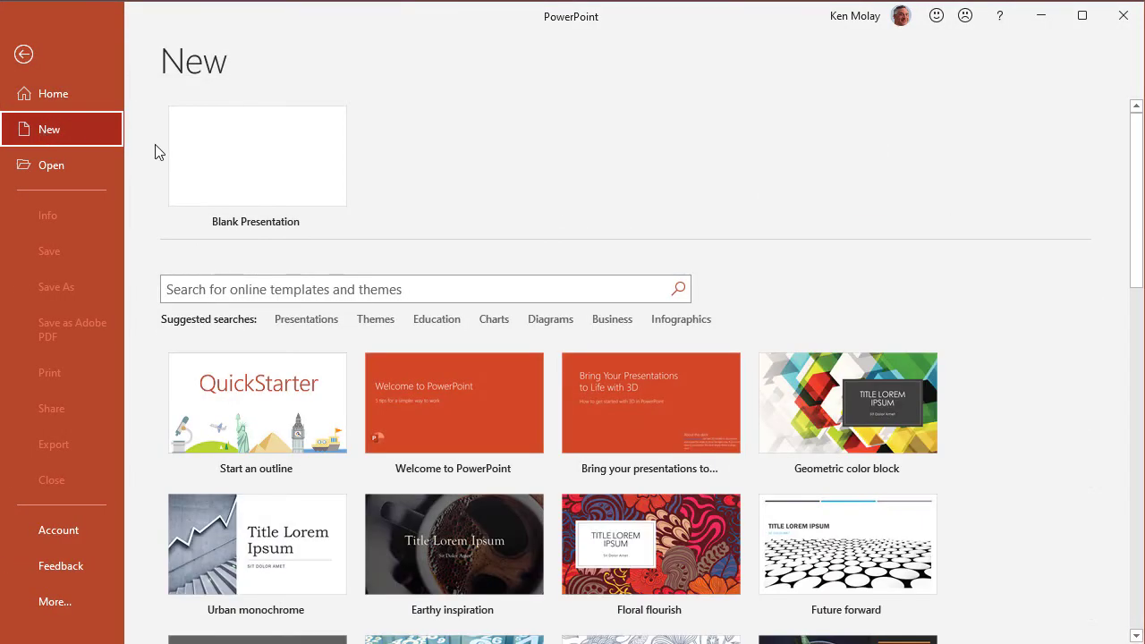
pyautogui.click(274, 159)
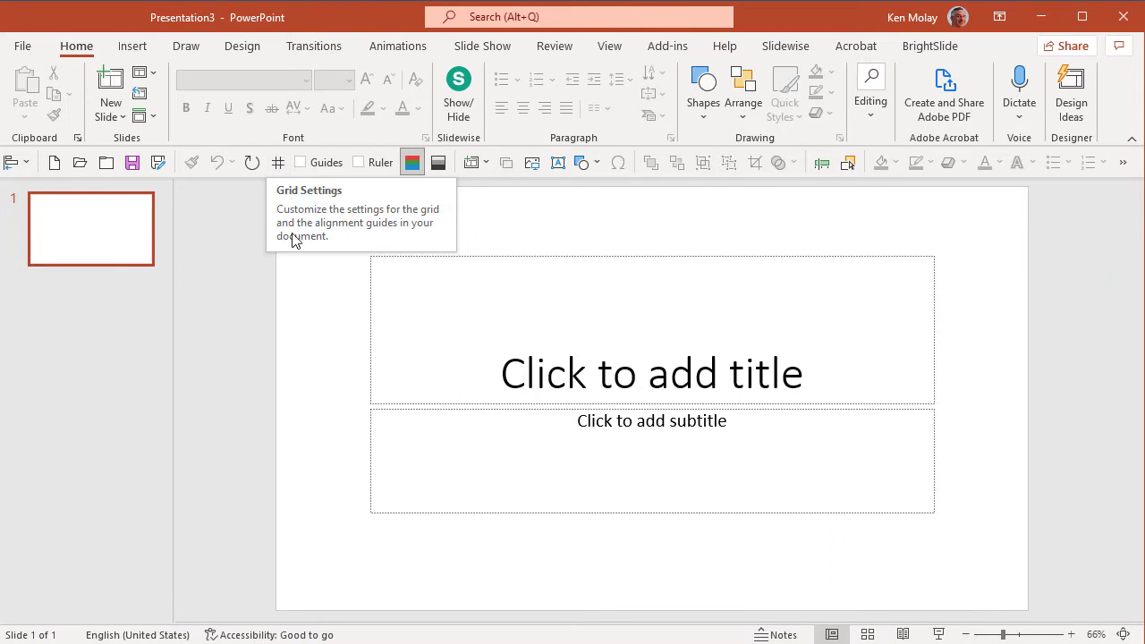
# Change the title slide to the Blank layout and duplicate it to get a second empty slide
pyautogui.rightClick(327, 362)
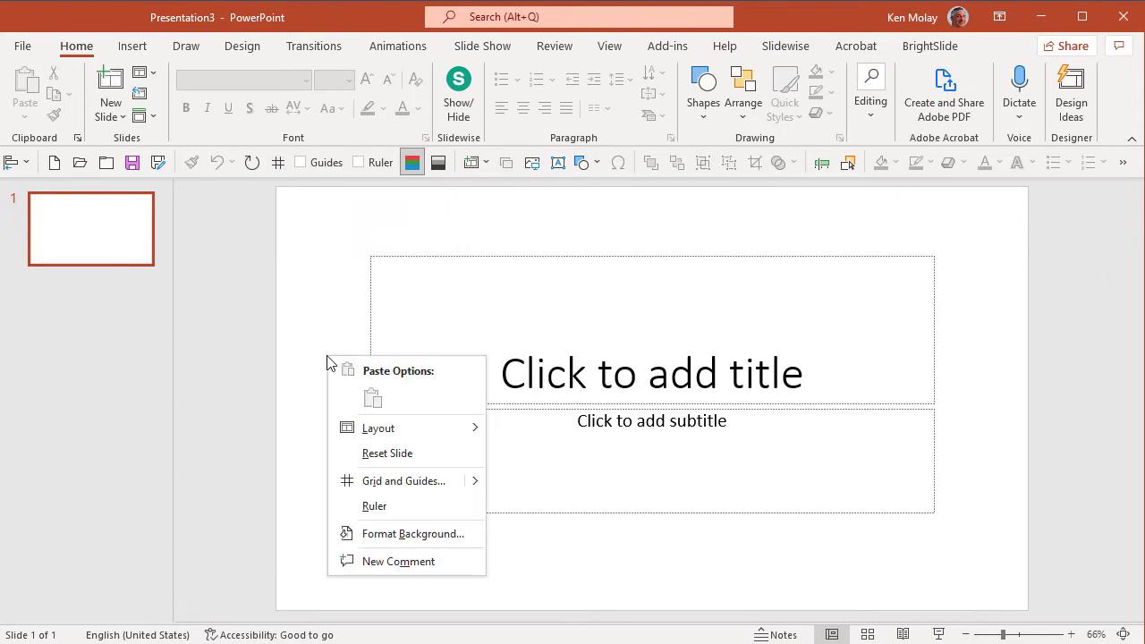
pyautogui.moveTo(387, 434)
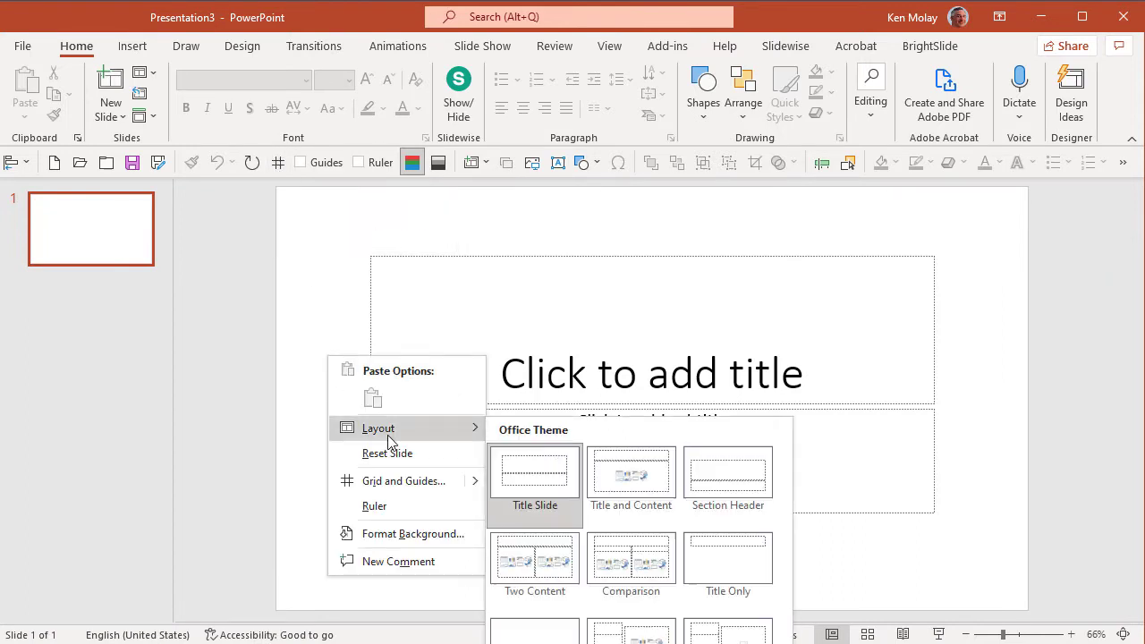
pyautogui.click(547, 639)
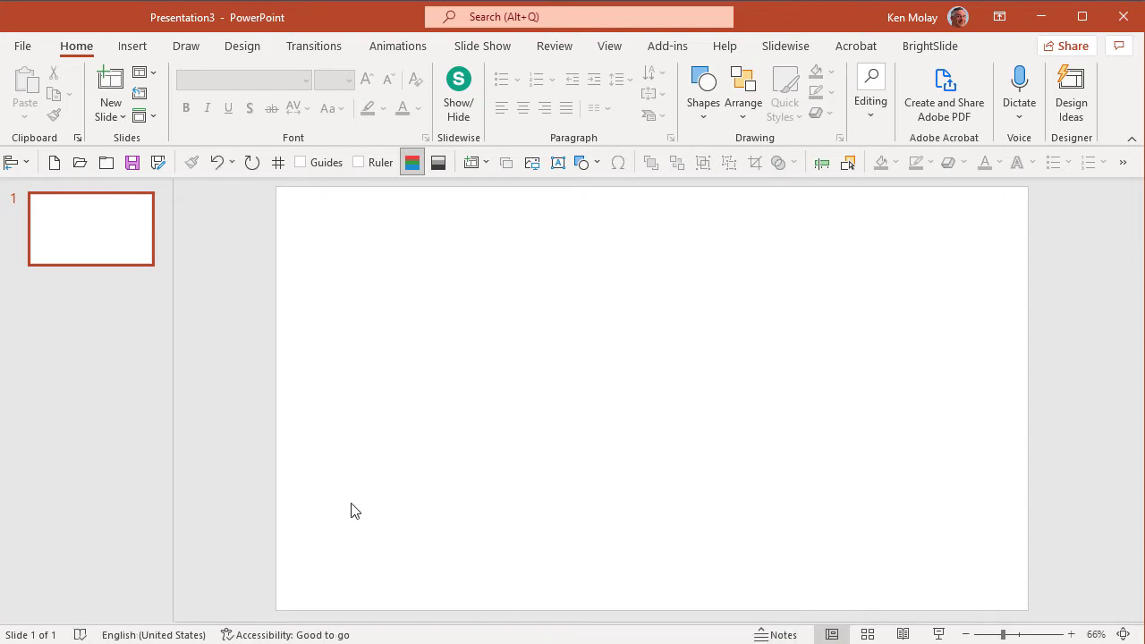
pyautogui.click(132, 234)
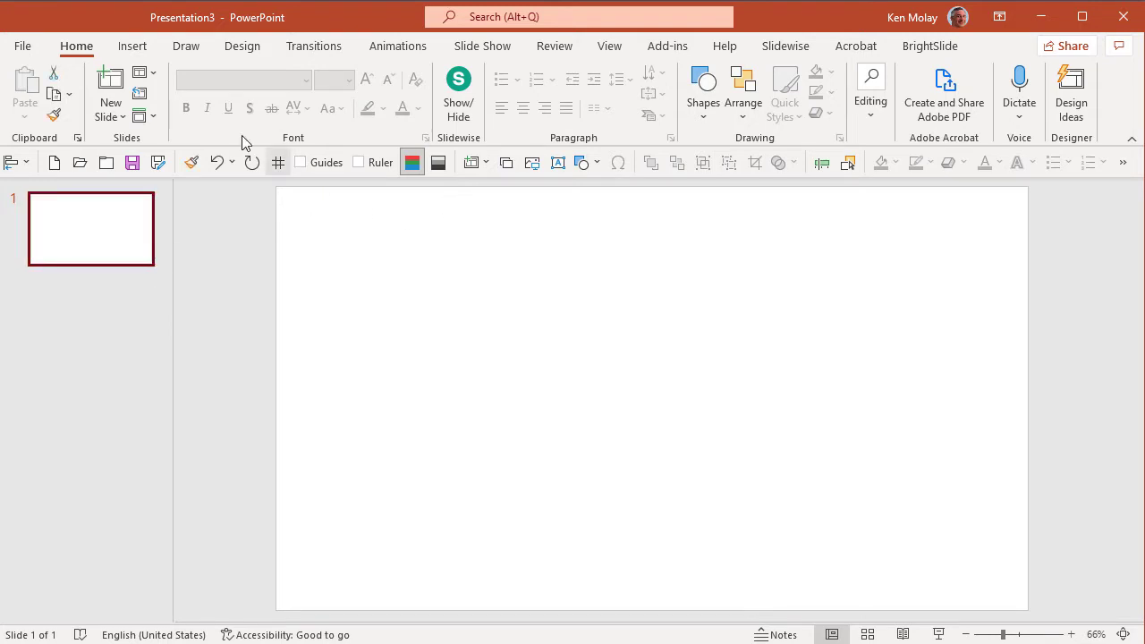
pyautogui.click(508, 164)
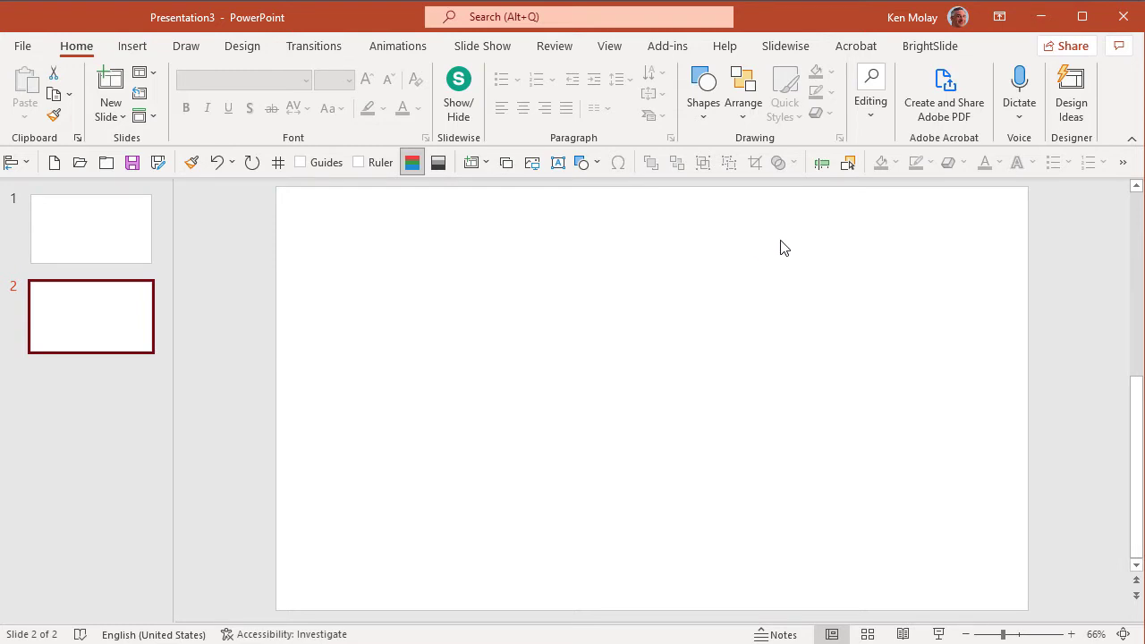
# Choose a custom slide size for the presentation and set the slide width to 1280 px
pyautogui.click(253, 52)
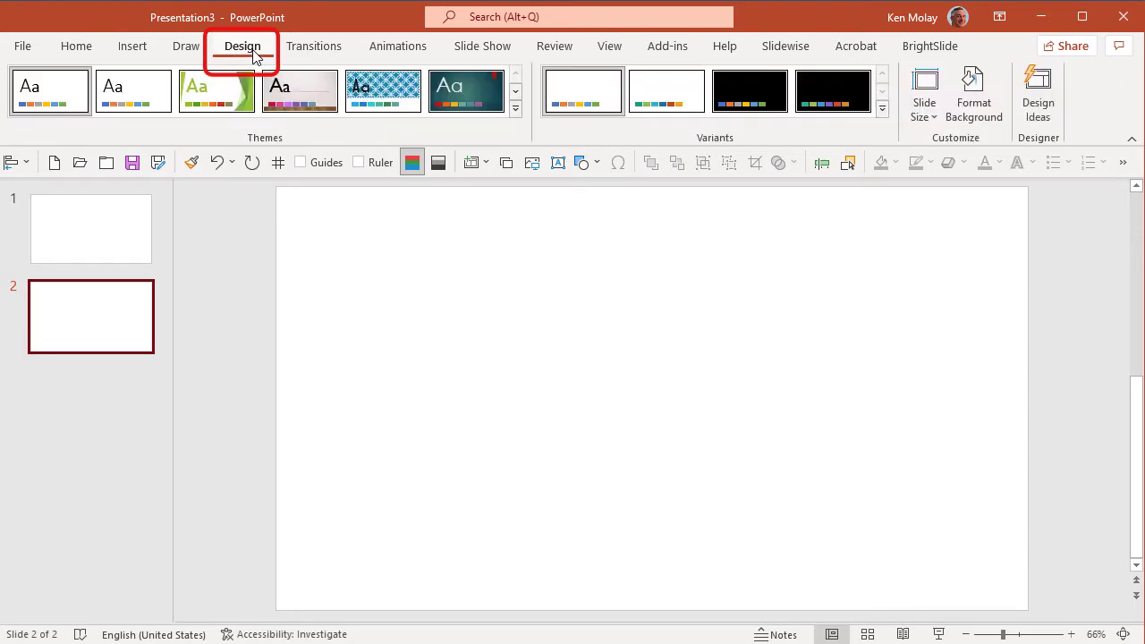
pyautogui.click(936, 122)
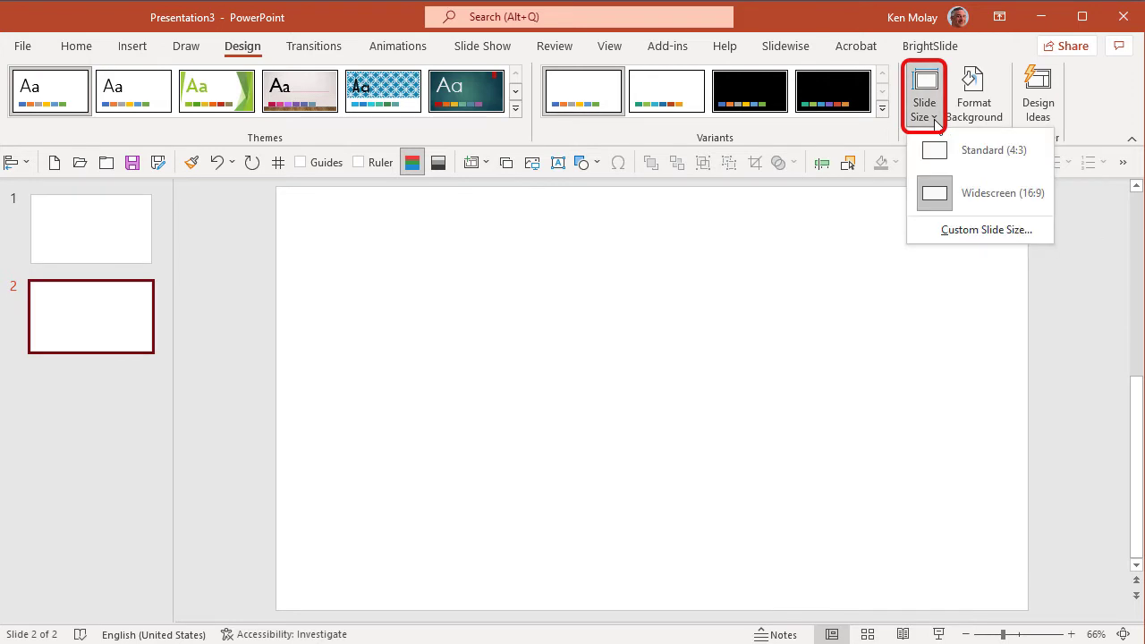
pyautogui.click(969, 231)
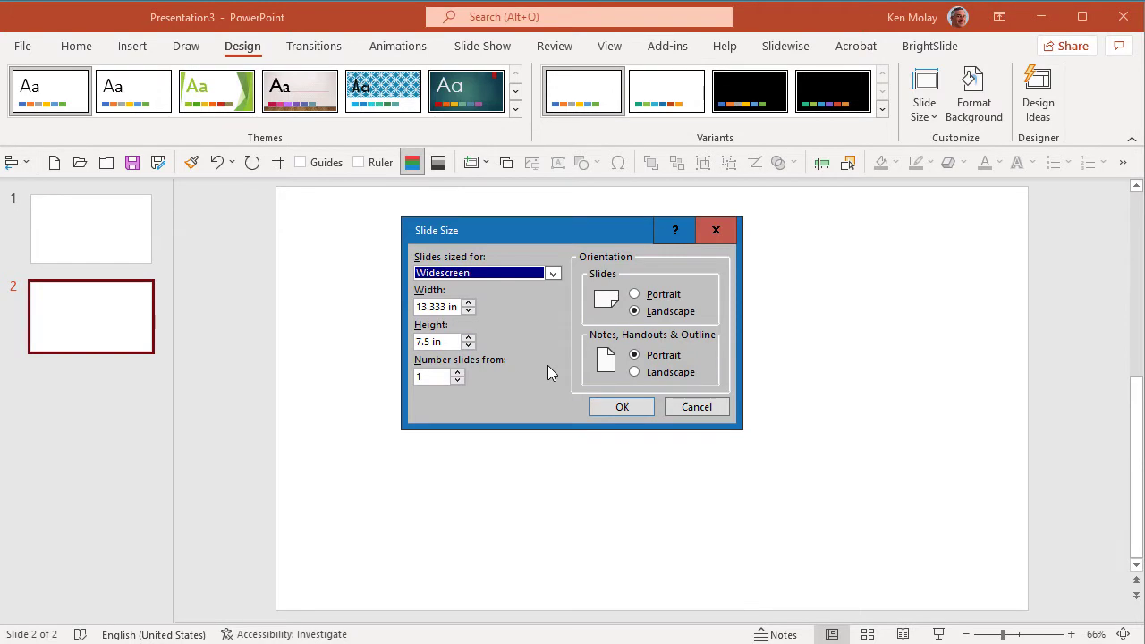
pyautogui.click(555, 273)
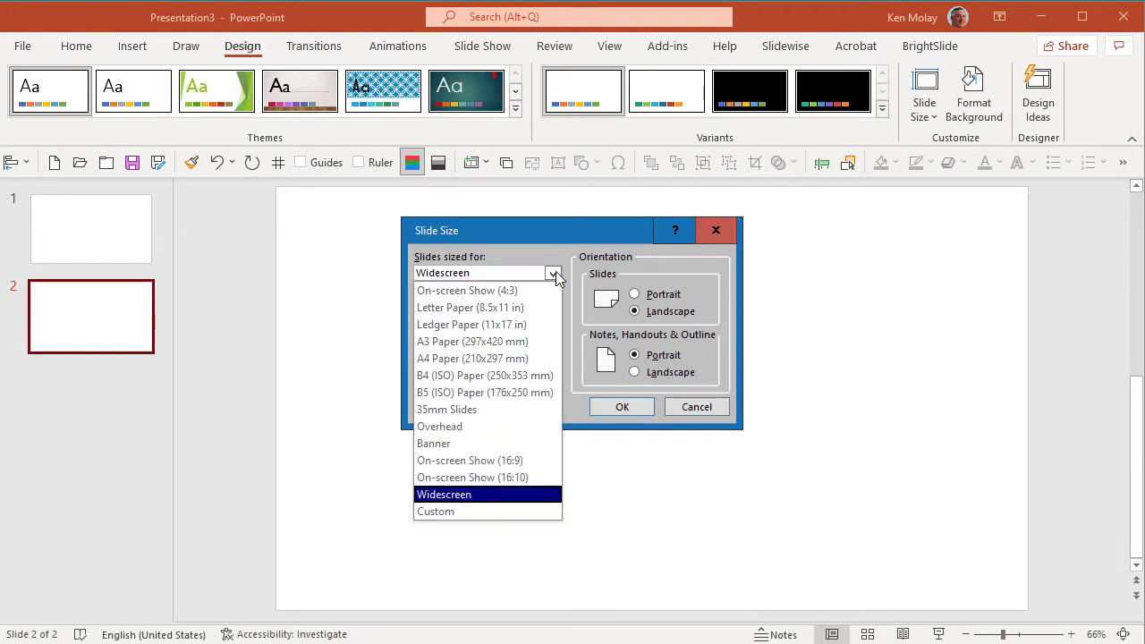
pyautogui.click(491, 513)
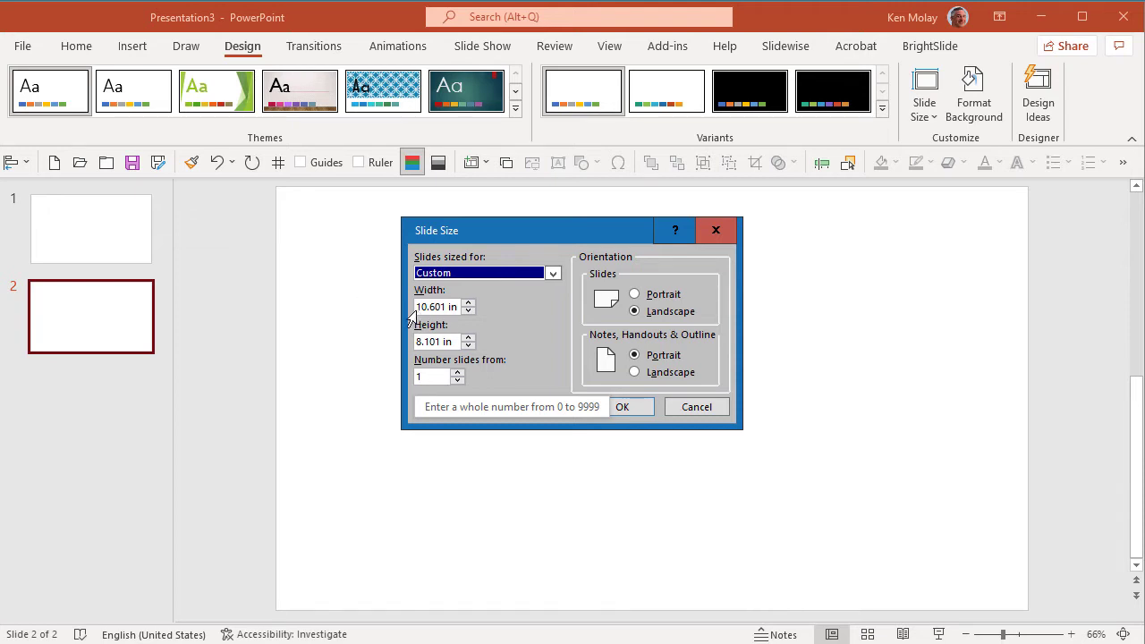
pyautogui.moveTo(417, 307); pyautogui.dragTo(463, 311)
pyautogui.press('BackSpace')
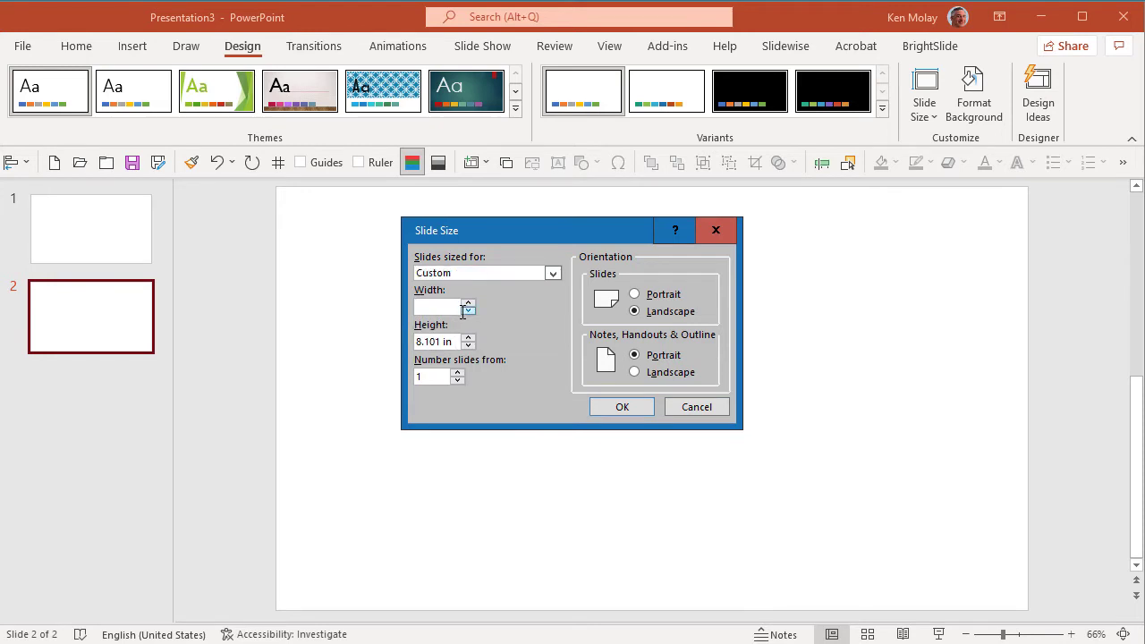
pyautogui.write('1280 px')
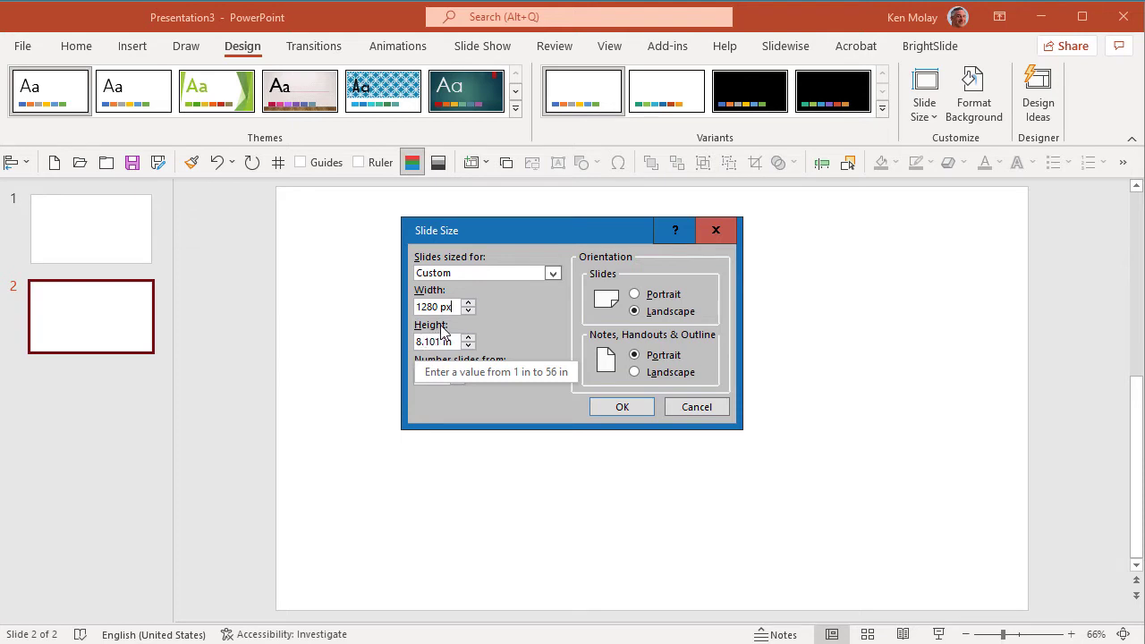
# Set the slide height to 720 px and apply the custom slide size
pyautogui.click(430, 341)
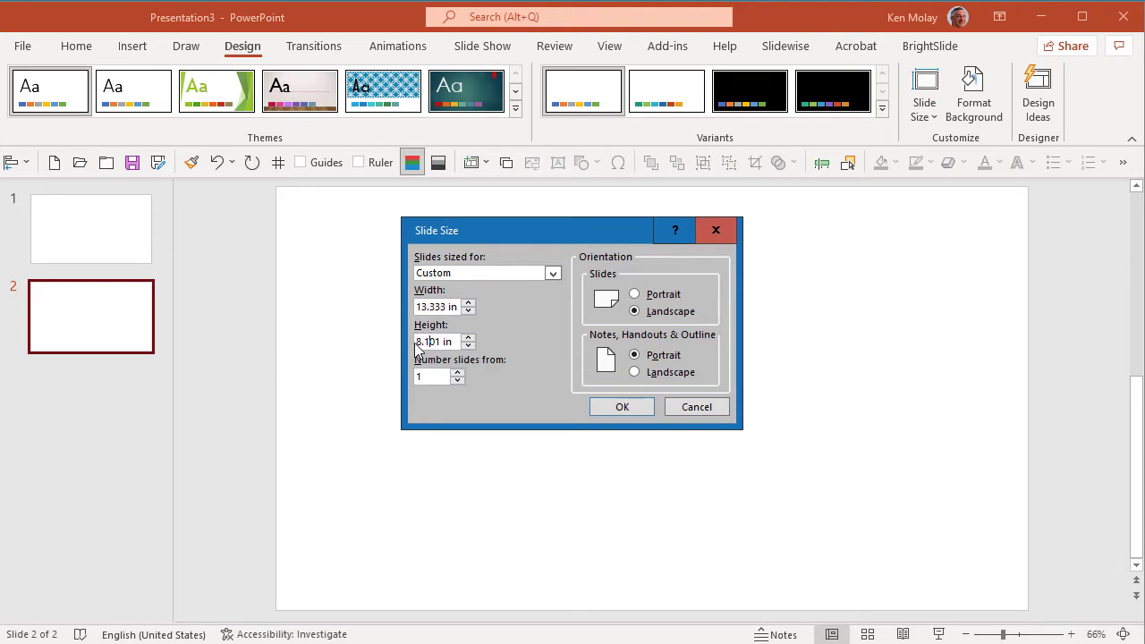
pyautogui.moveTo(418, 344); pyautogui.dragTo(456, 346)
pyautogui.write('720 px')
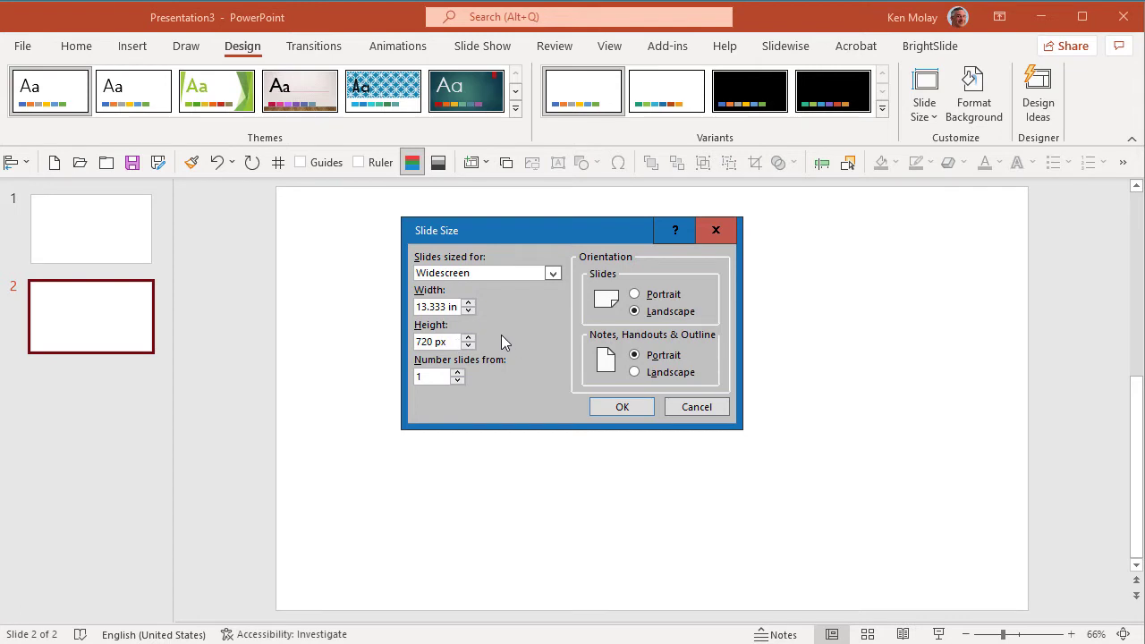
pyautogui.click(454, 307)
pyautogui.click(622, 410)
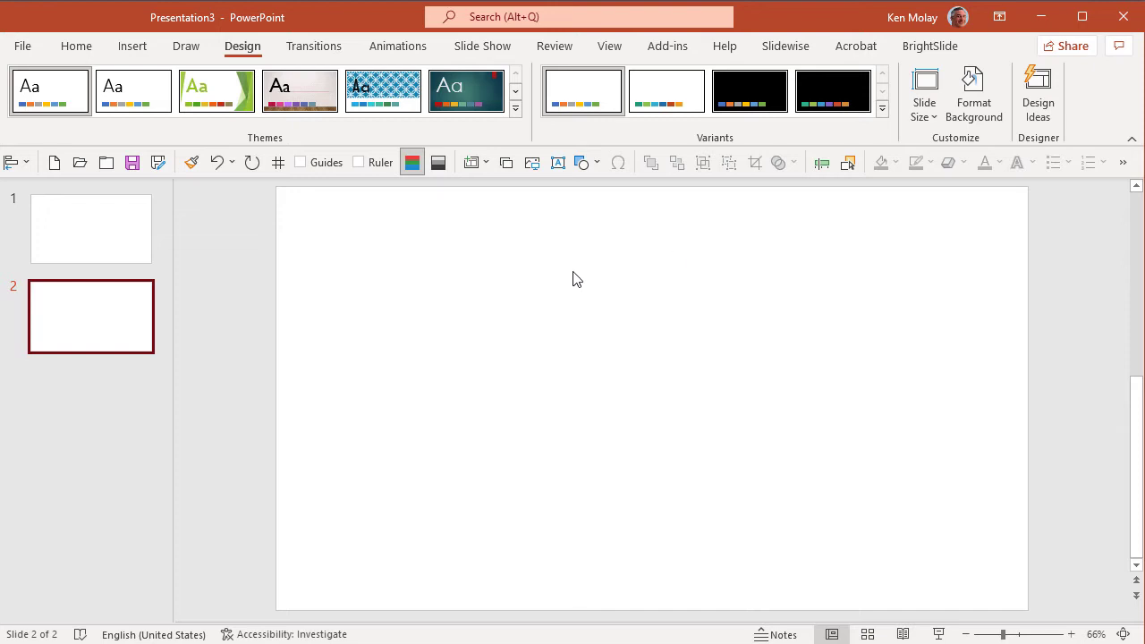
# Insert the picture f1.png from the Transitions folder in Videos onto slide 1
pyautogui.click(128, 232)
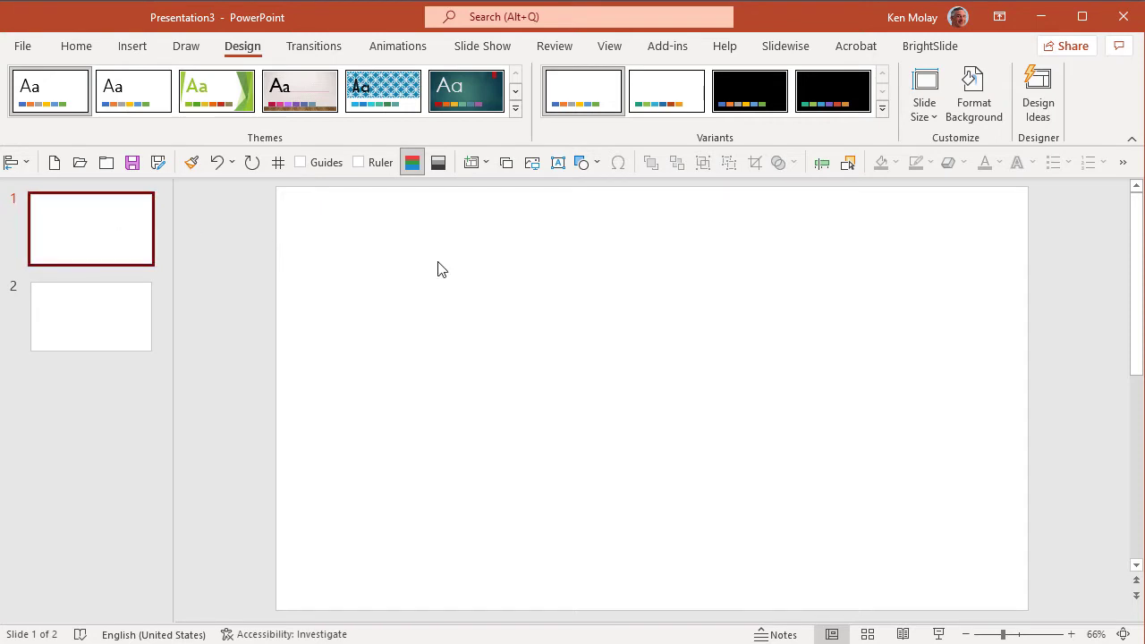
pyautogui.click(134, 45)
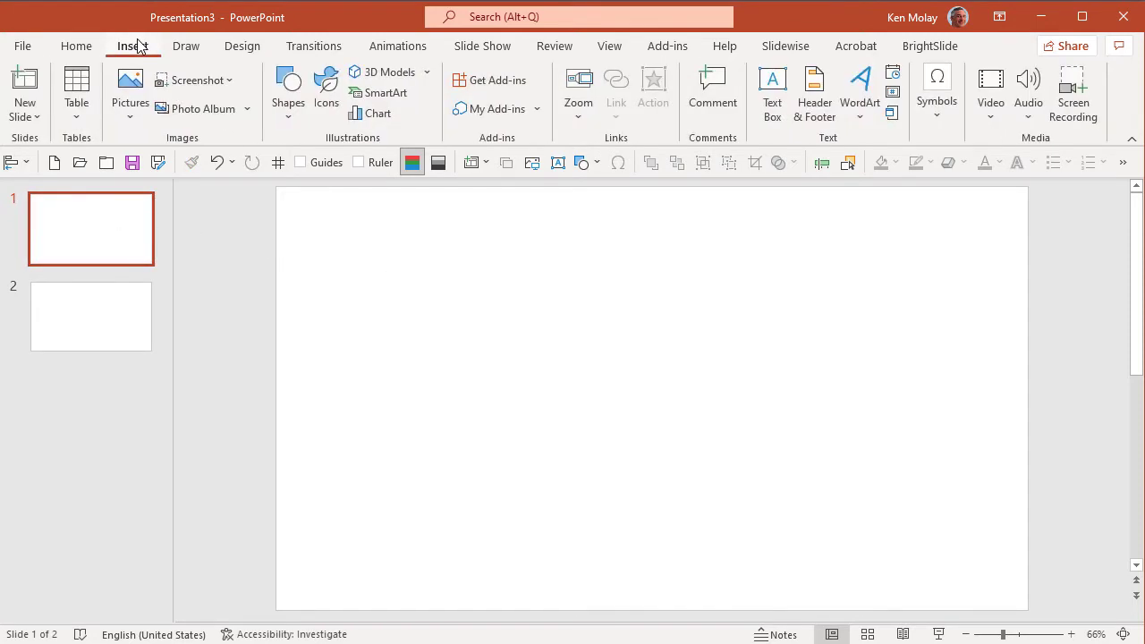
pyautogui.click(134, 112)
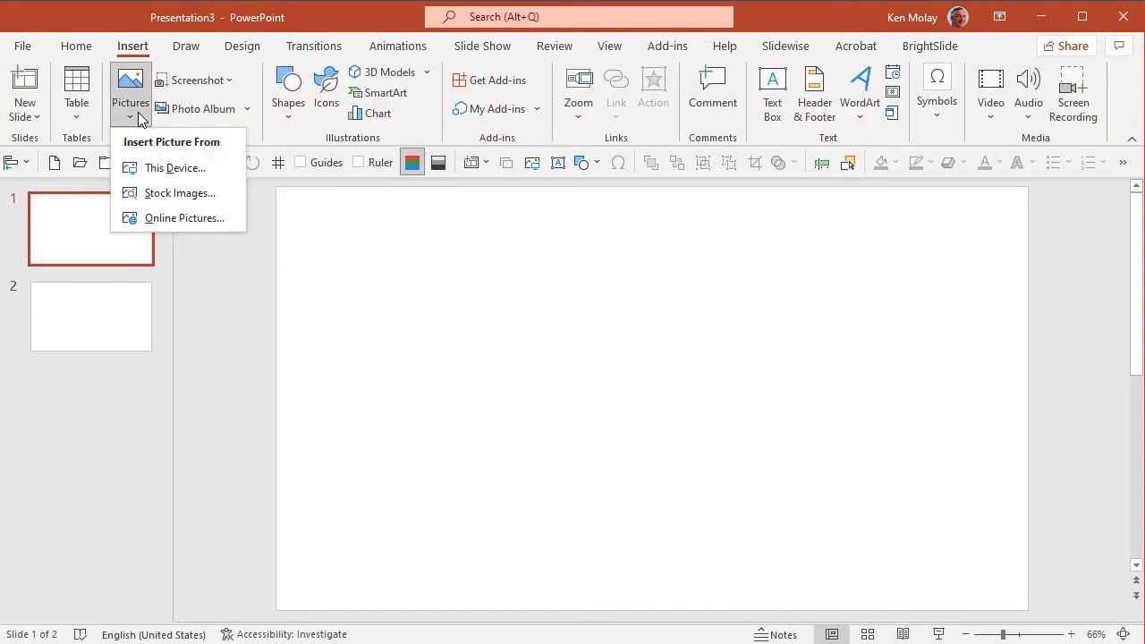
pyautogui.click(164, 167)
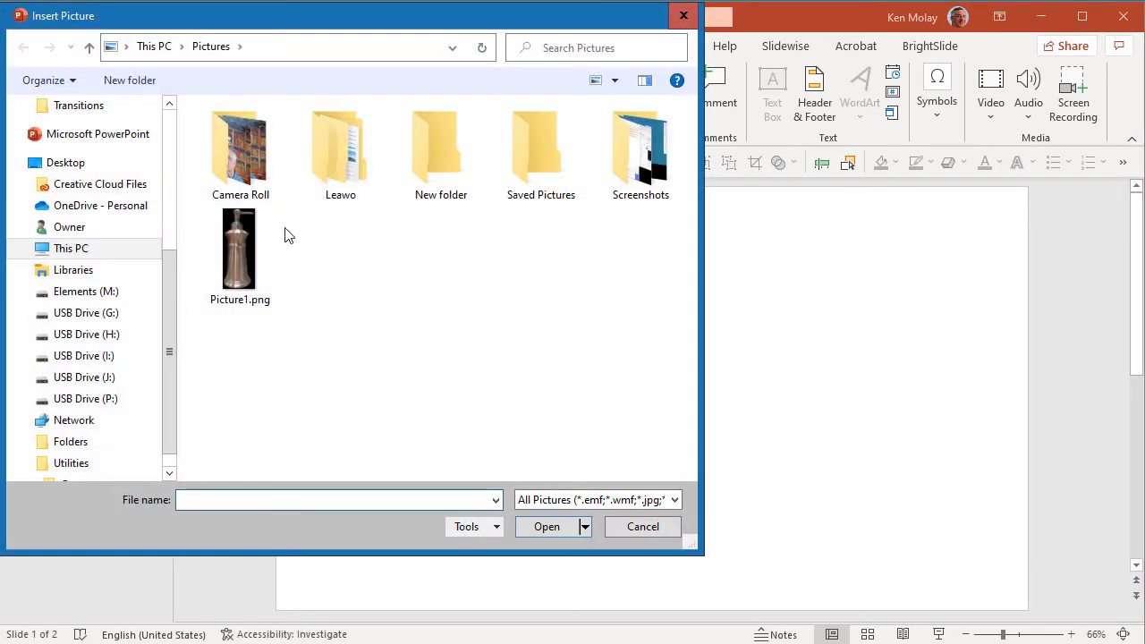
pyautogui.click(168, 125)
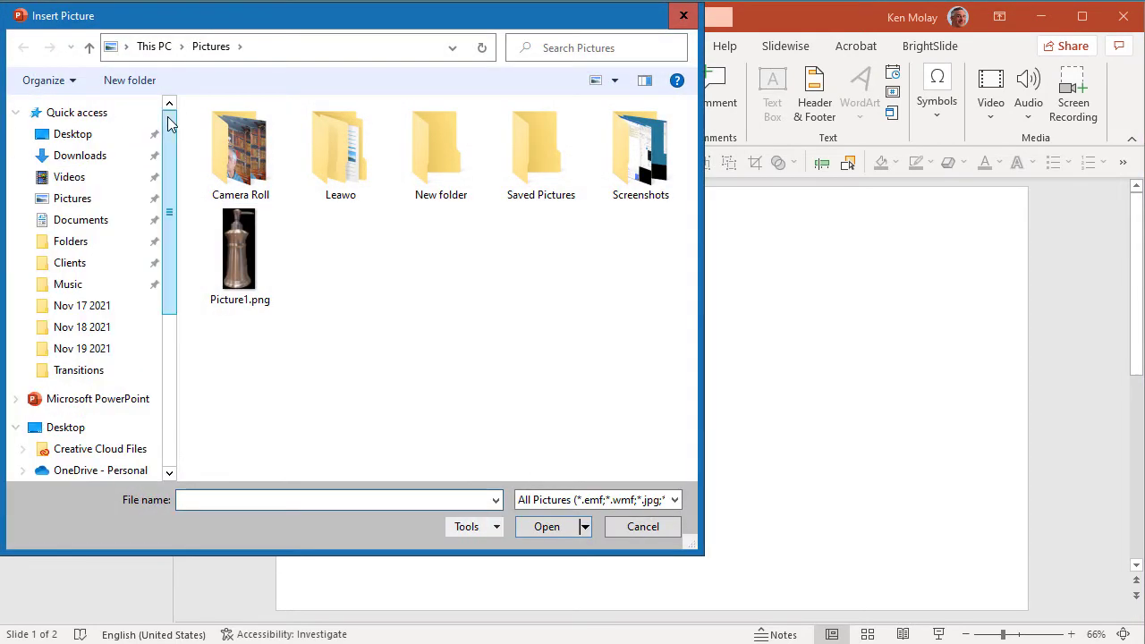
pyautogui.click(104, 175)
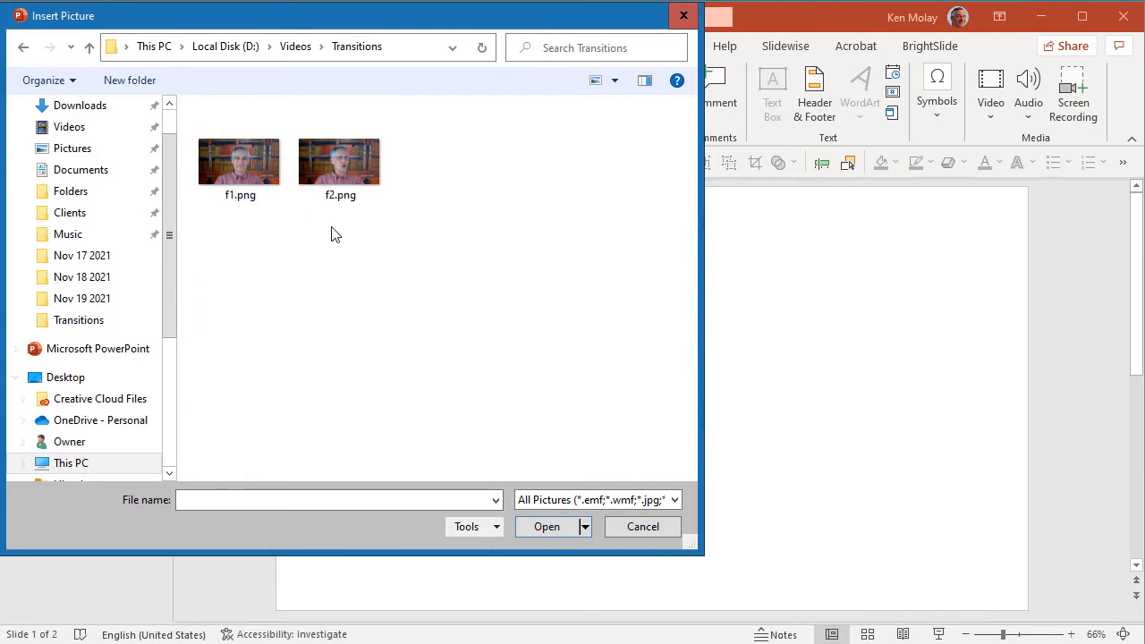
pyautogui.click(225, 194)
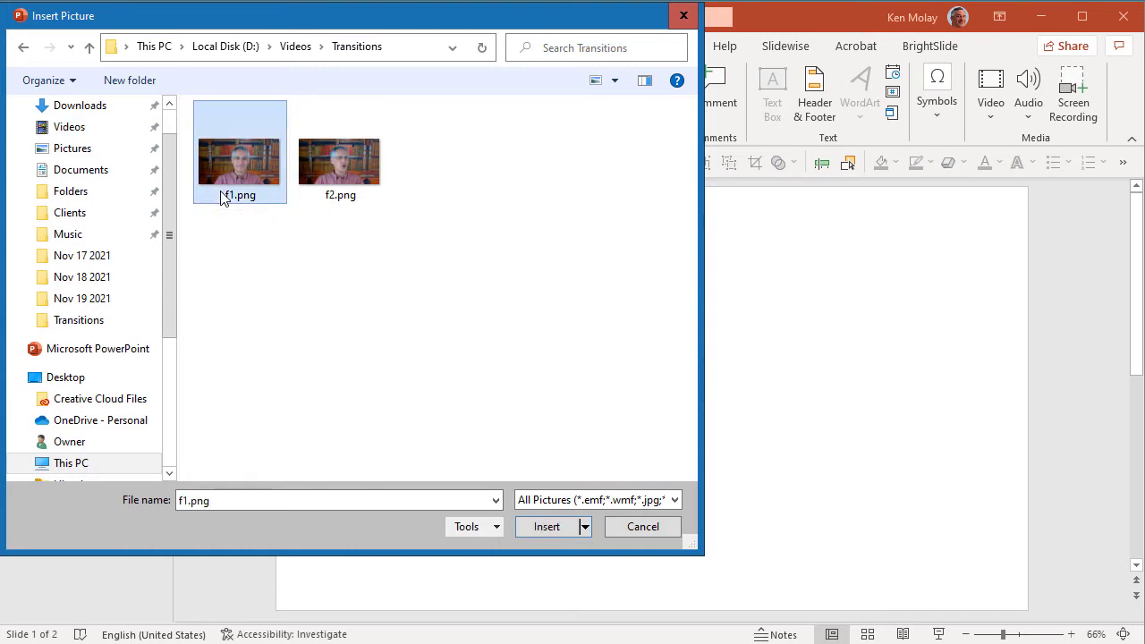
pyautogui.click(561, 530)
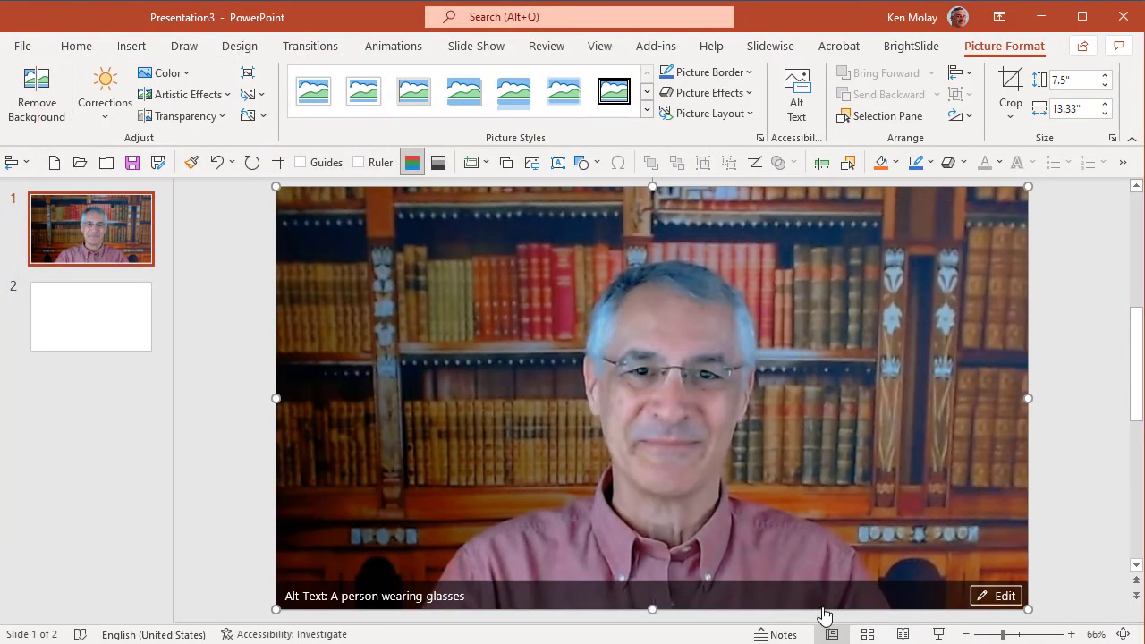
pyautogui.click(1077, 526)
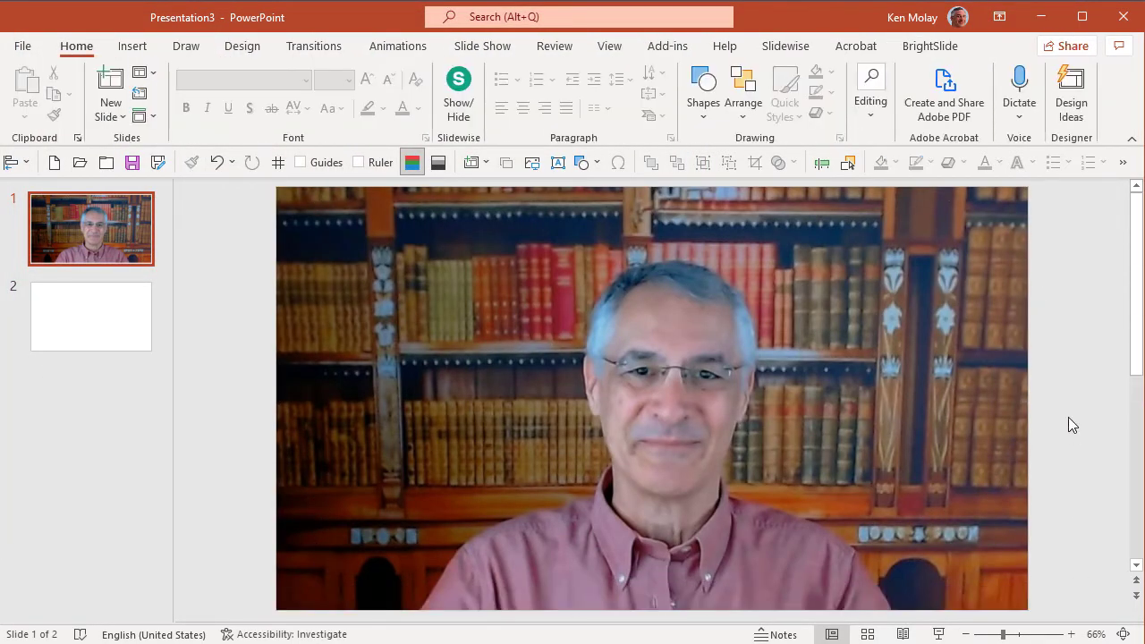
# Insert the picture f2.png from the Transitions folder onto slide 2
pyautogui.click(92, 334)
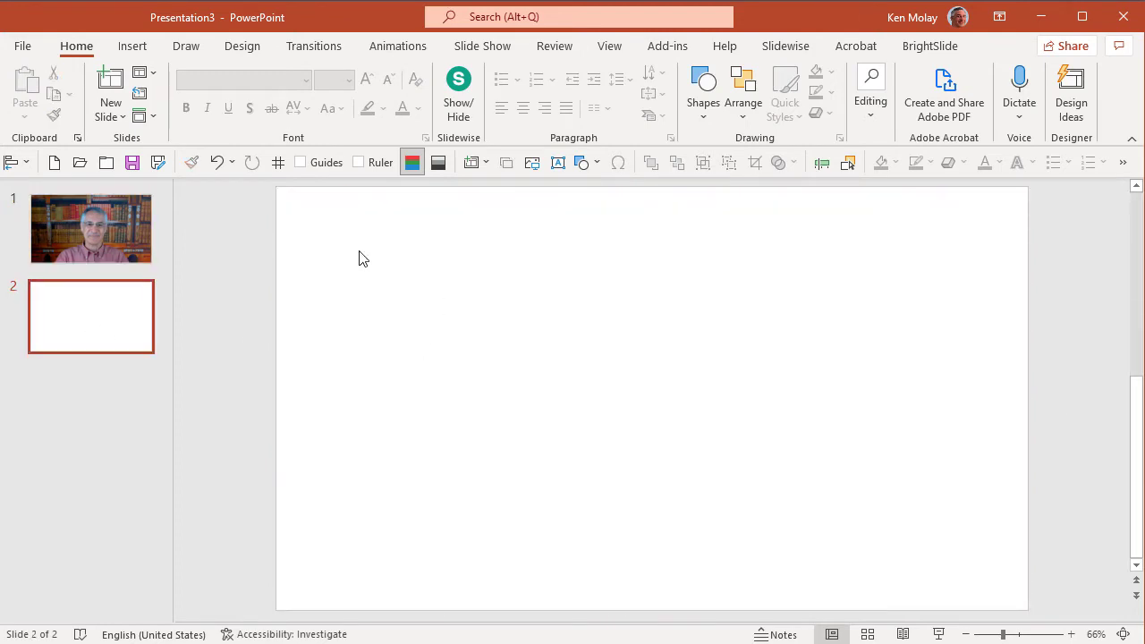
pyautogui.click(131, 46)
pyautogui.click(133, 83)
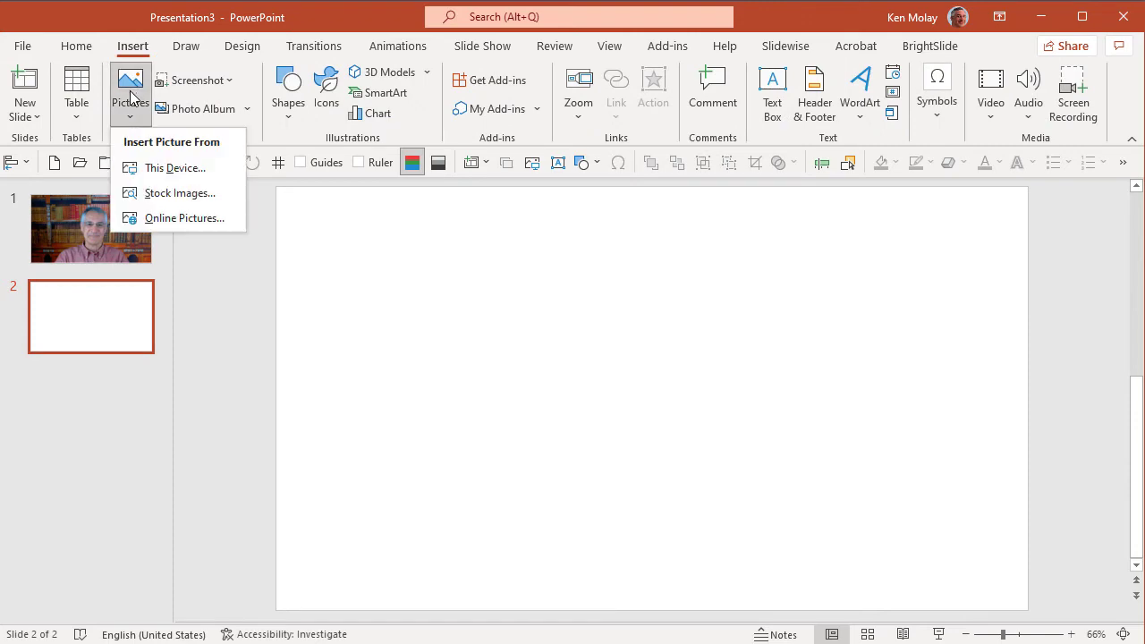
pyautogui.click(164, 170)
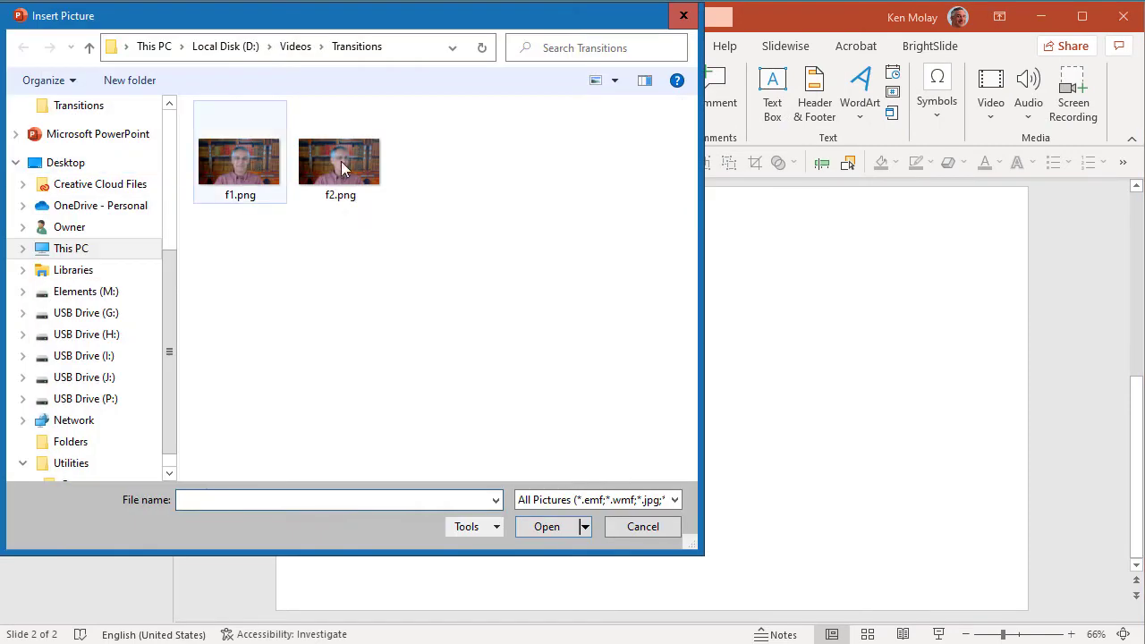
pyautogui.click(370, 159)
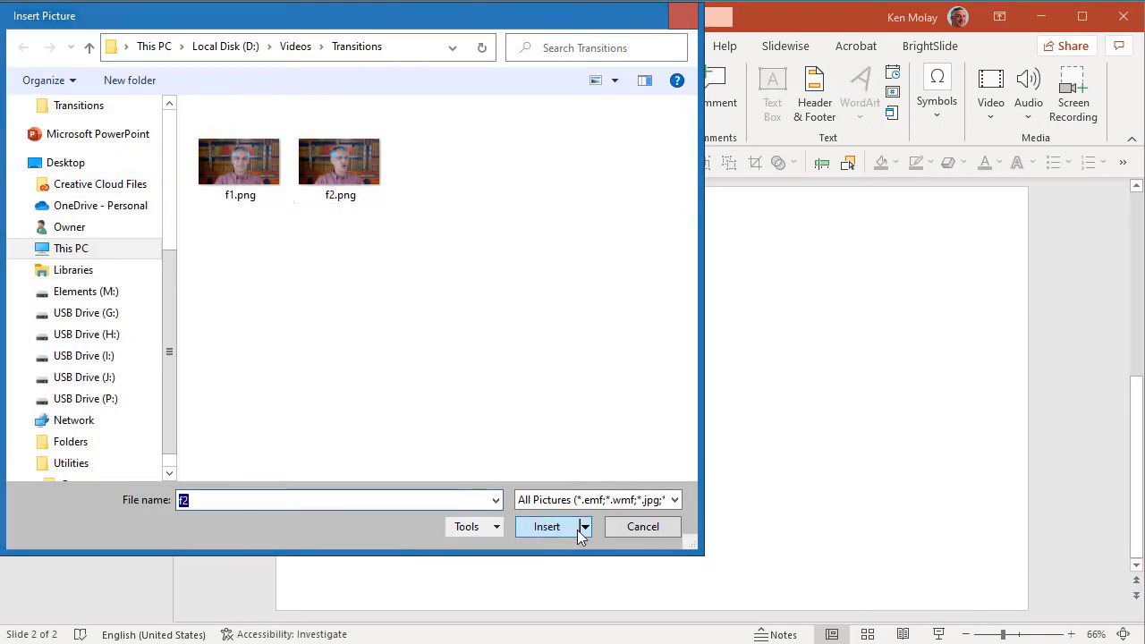
pyautogui.click(567, 524)
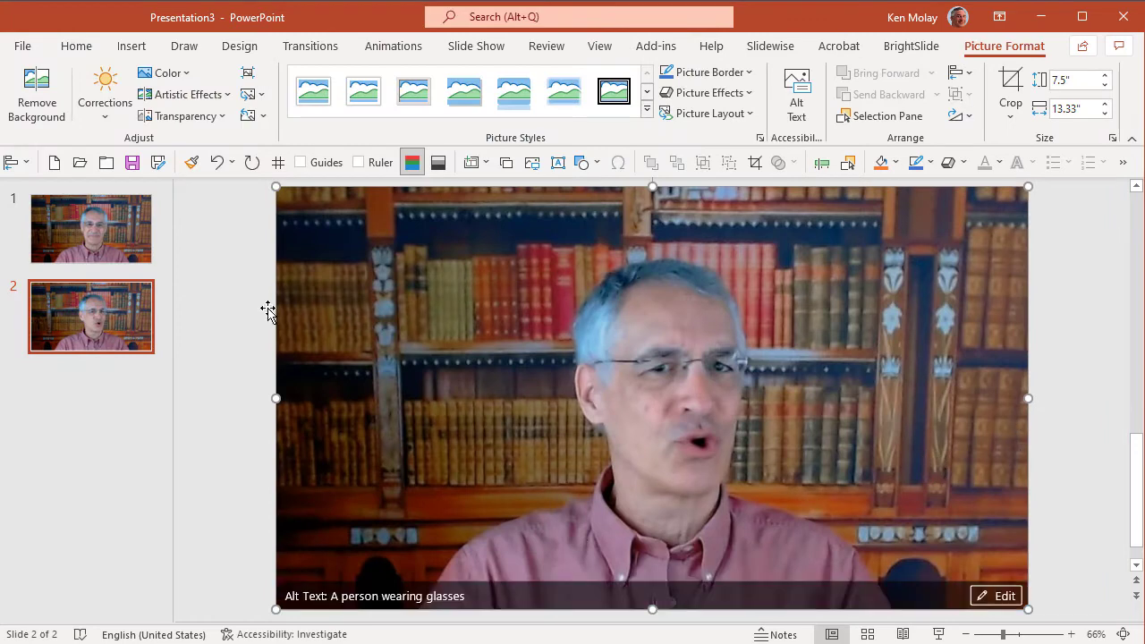
# Compare the frame pictures on slides 1 and 2 by switching between them, ending on slide 1
pyautogui.click(89, 241)
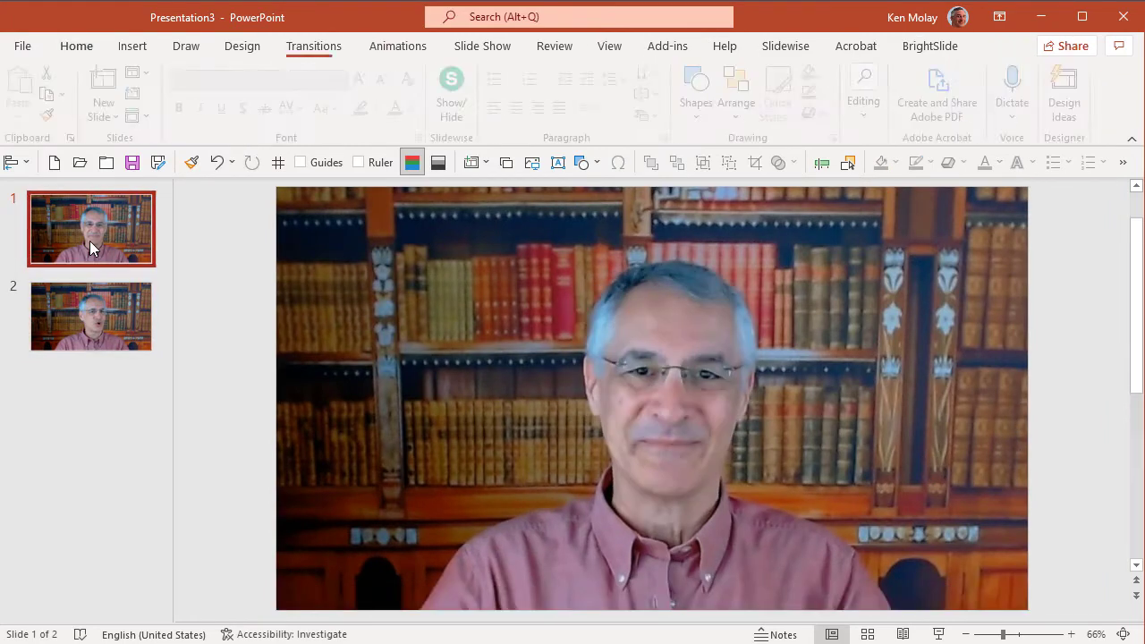
pyautogui.click(97, 316)
pyautogui.click(96, 239)
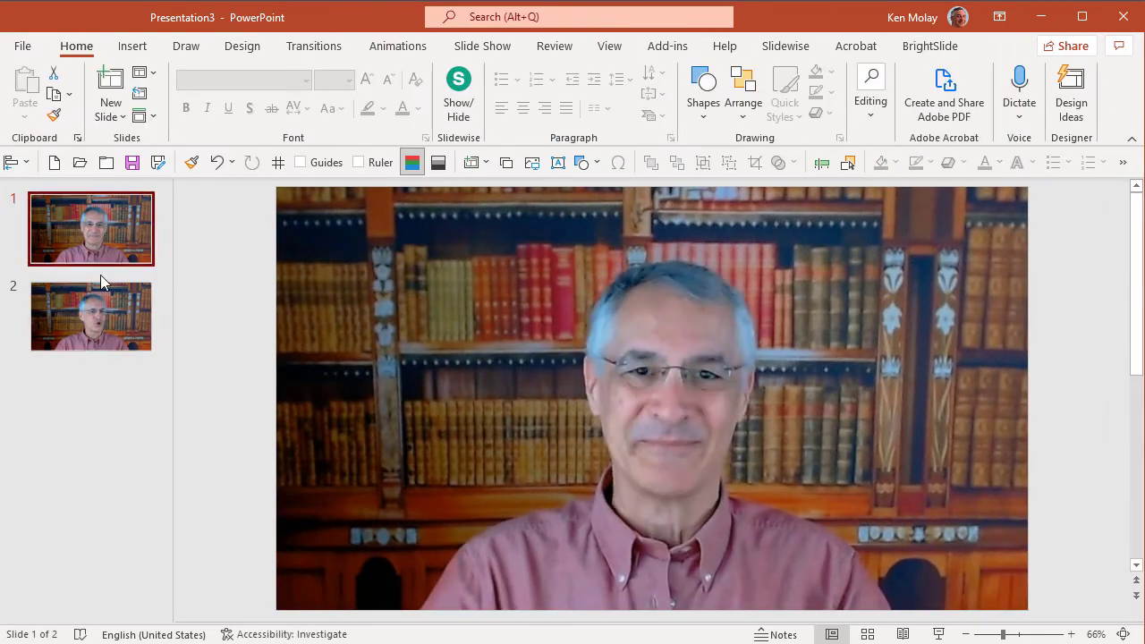
# Set slide 1 to advance automatically after 00:00.00
pyautogui.click(100, 309)
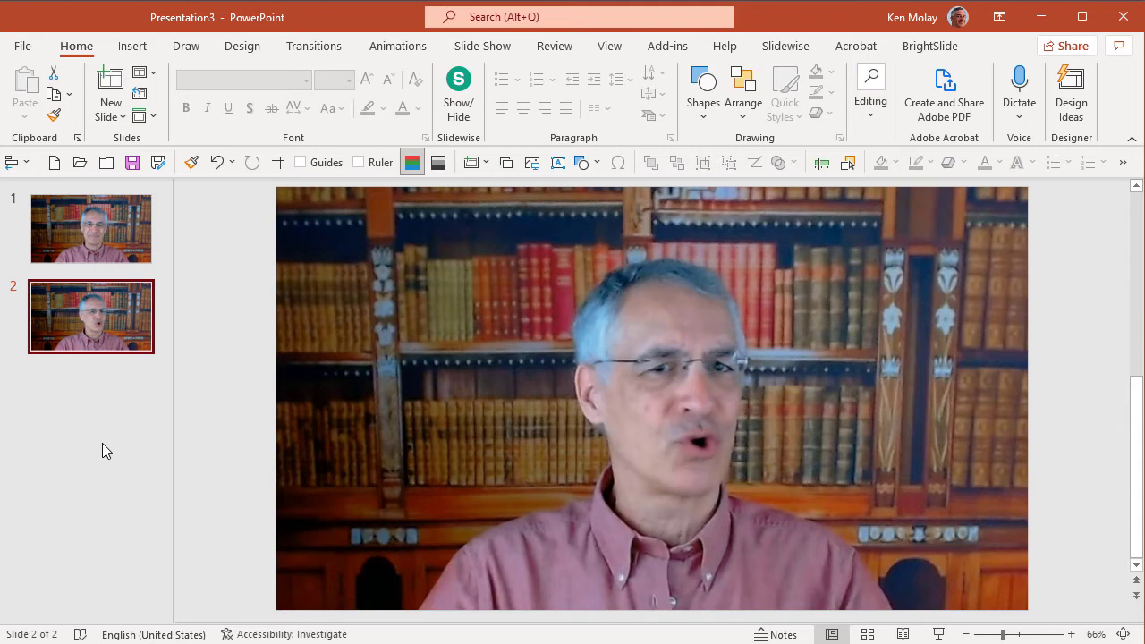
pyautogui.click(318, 53)
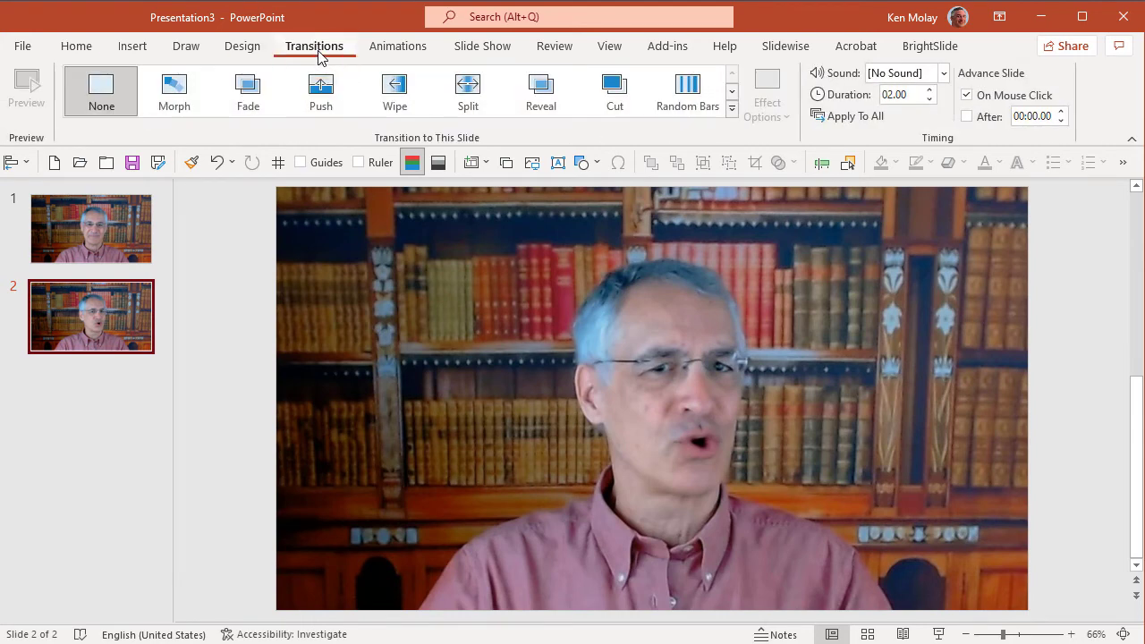
pyautogui.click(115, 231)
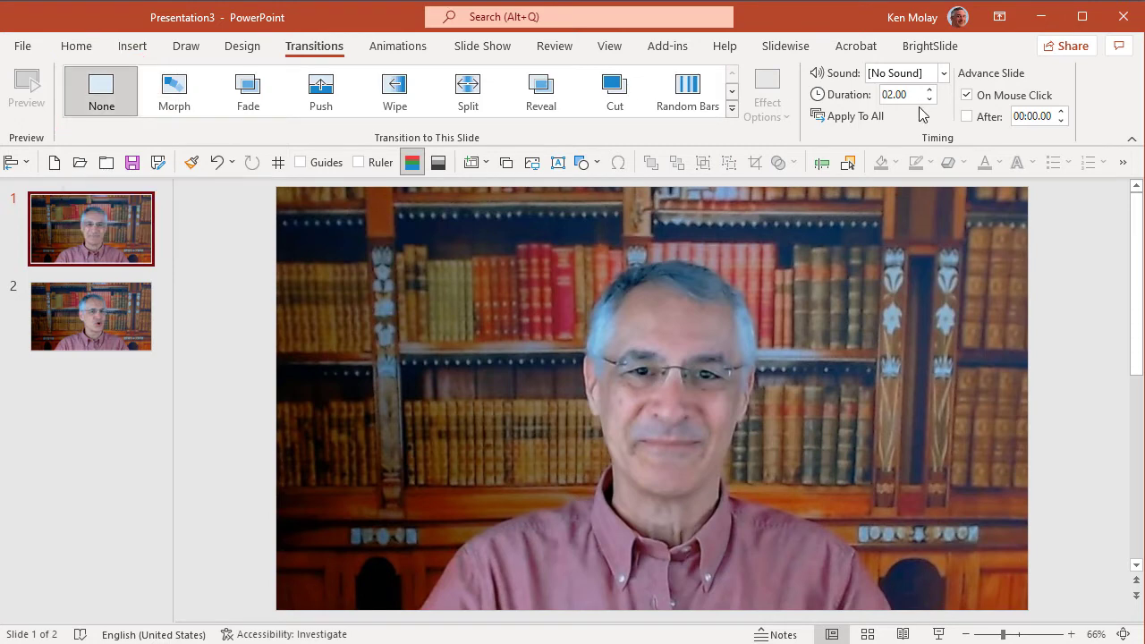
pyautogui.click(966, 117)
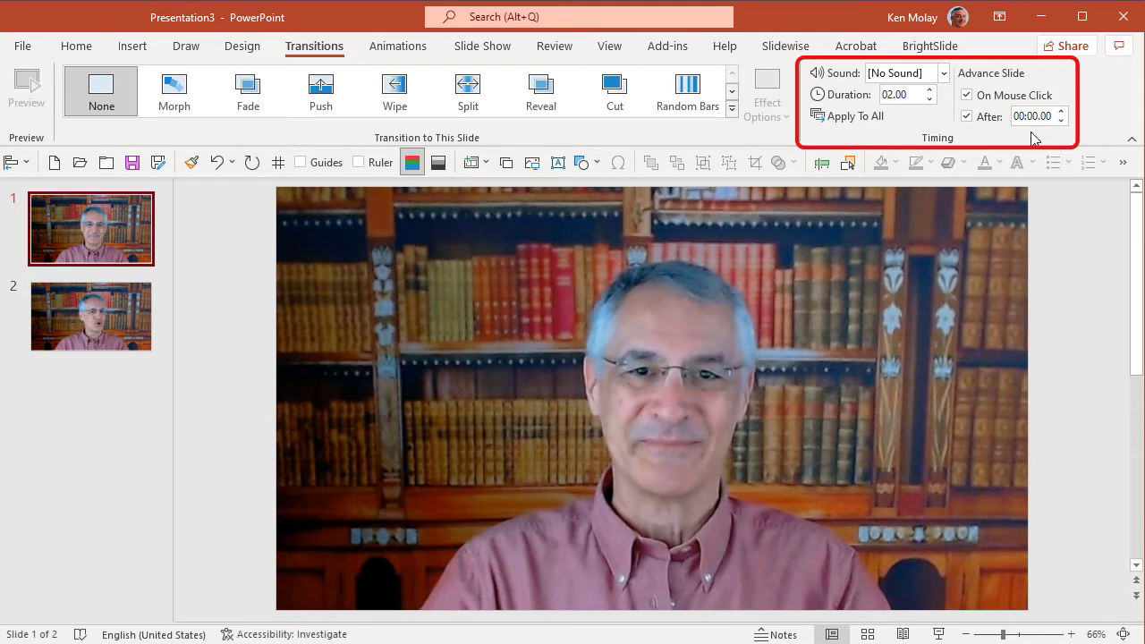
# Apply the Morph transition to slide 2 with a duration of 0.25 seconds and automatic advance after 00:00.00
pyautogui.click(124, 329)
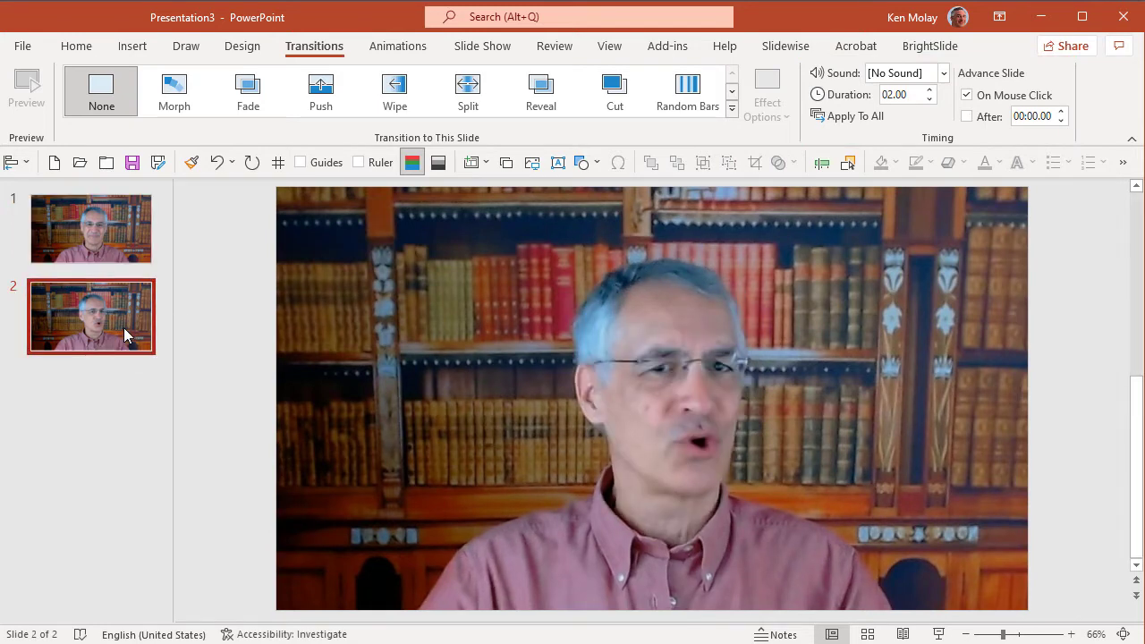
pyautogui.click(178, 102)
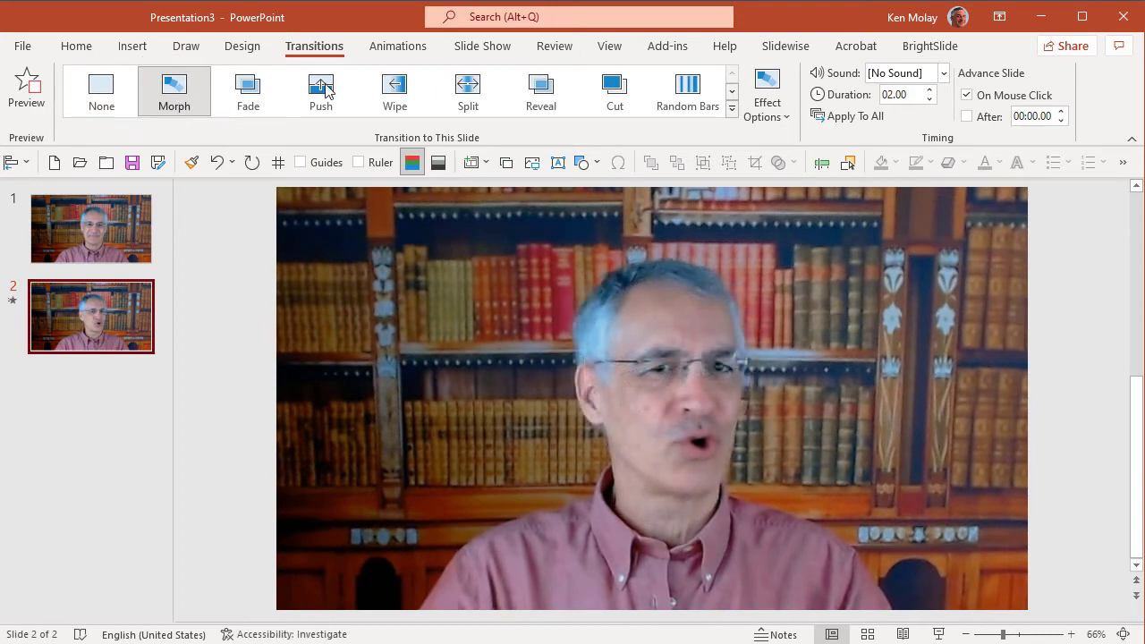
pyautogui.click(929, 100)
pyautogui.click(930, 100)
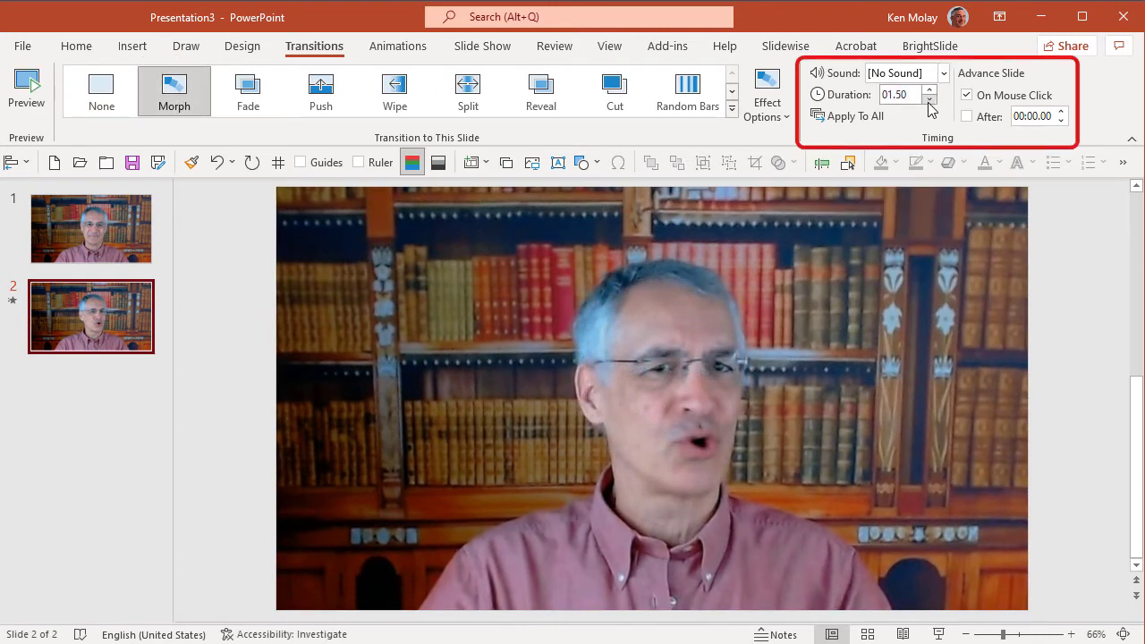
pyautogui.click(930, 100)
pyautogui.click(929, 100)
pyautogui.click(930, 100)
pyautogui.click(929, 100)
pyautogui.click(929, 100)
pyautogui.click(968, 117)
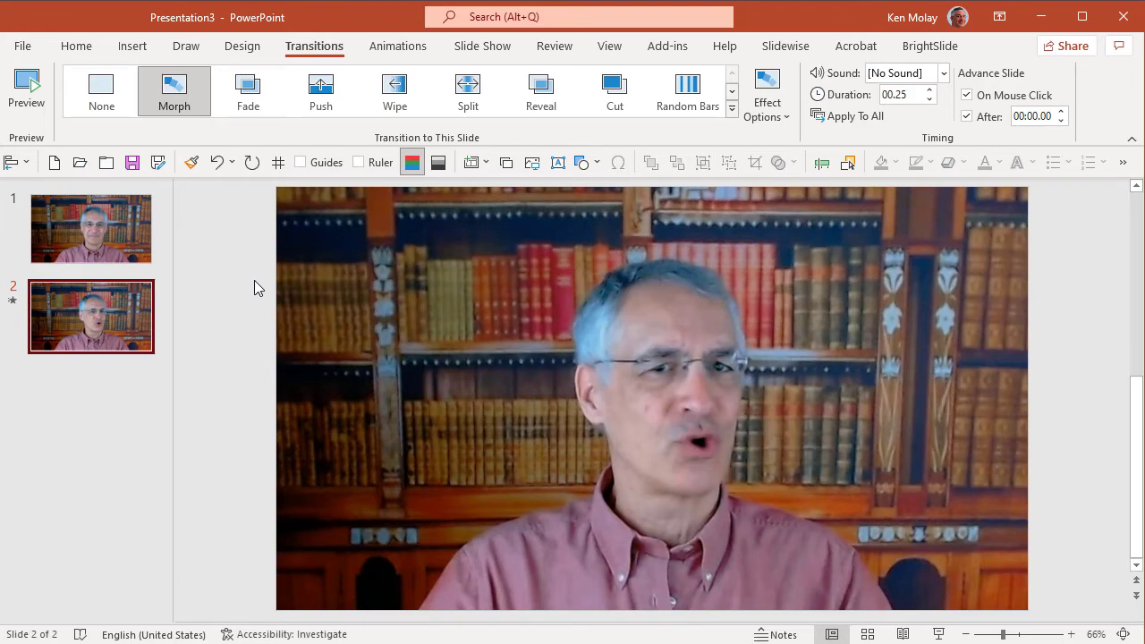
# Prepare a video export of the presentation at Ultra HD (4K) resolution, 3840 x 2160
pyautogui.click(24, 49)
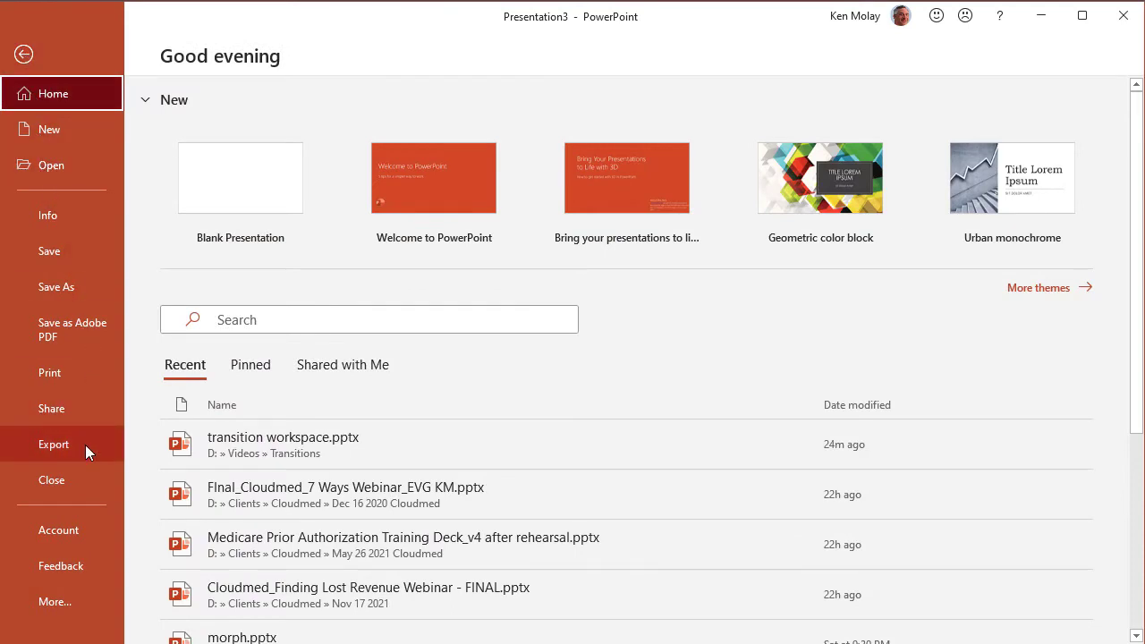
pyautogui.click(71, 445)
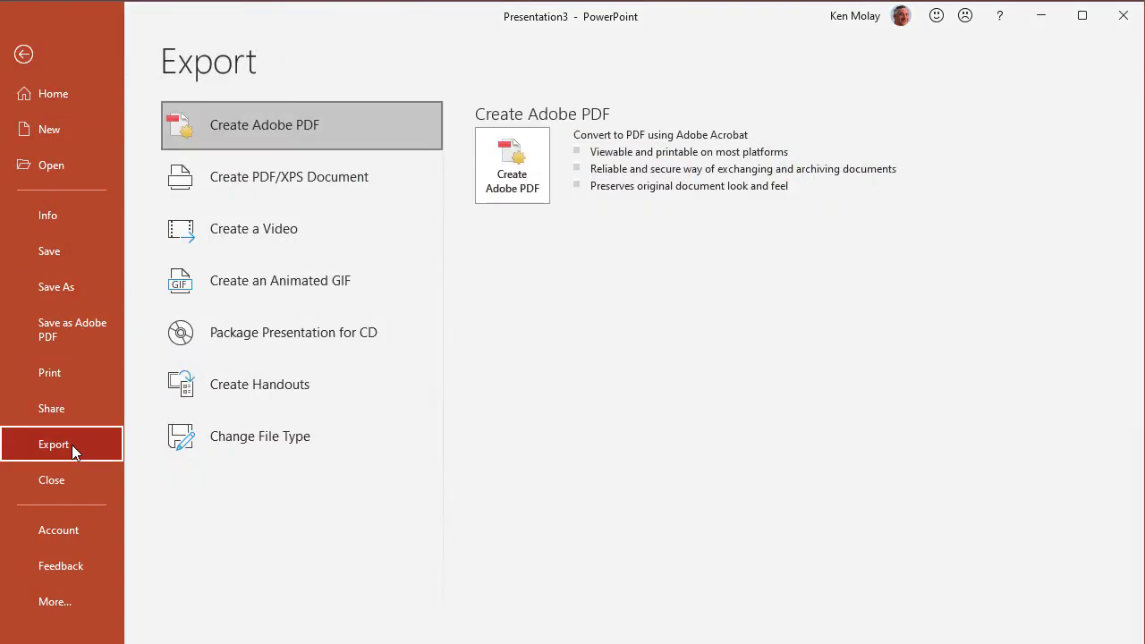
pyautogui.click(265, 231)
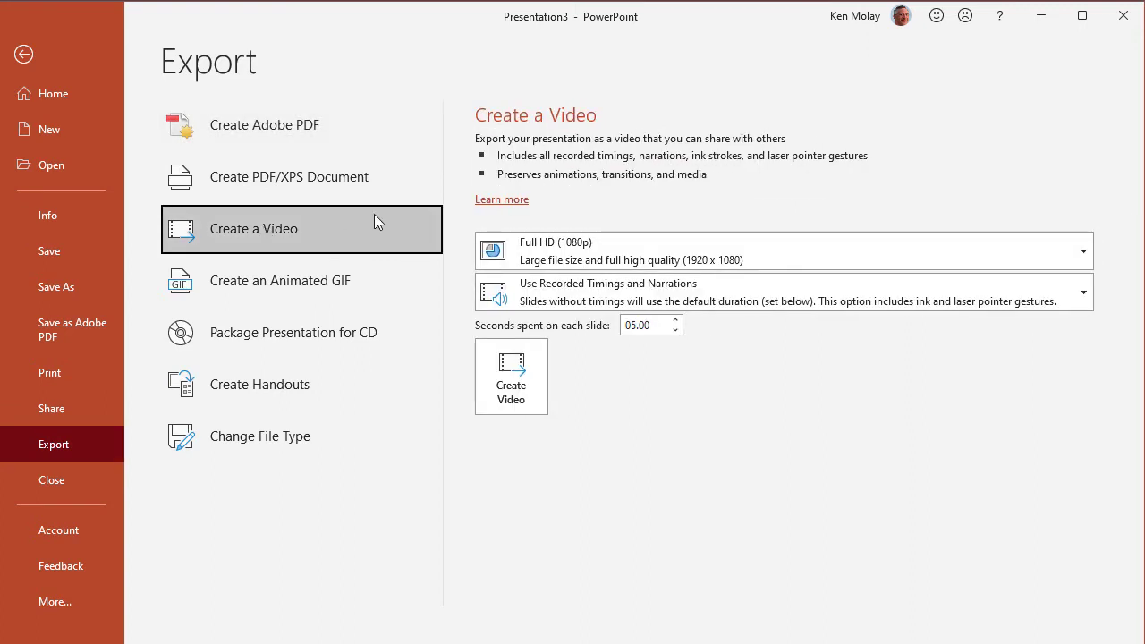
pyautogui.click(587, 259)
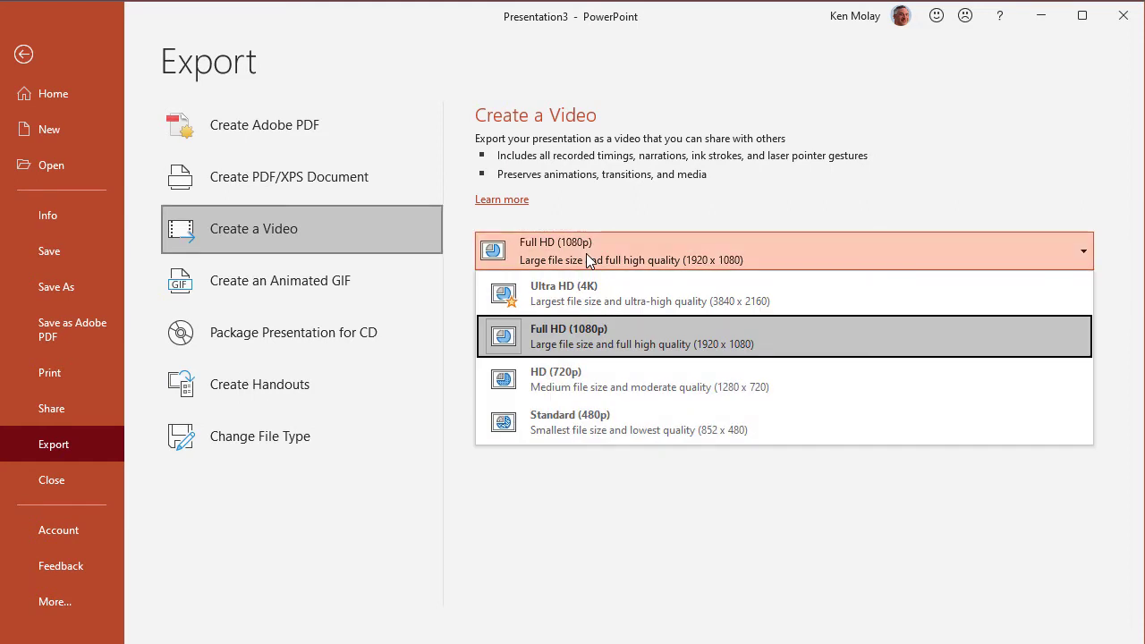
pyautogui.click(631, 291)
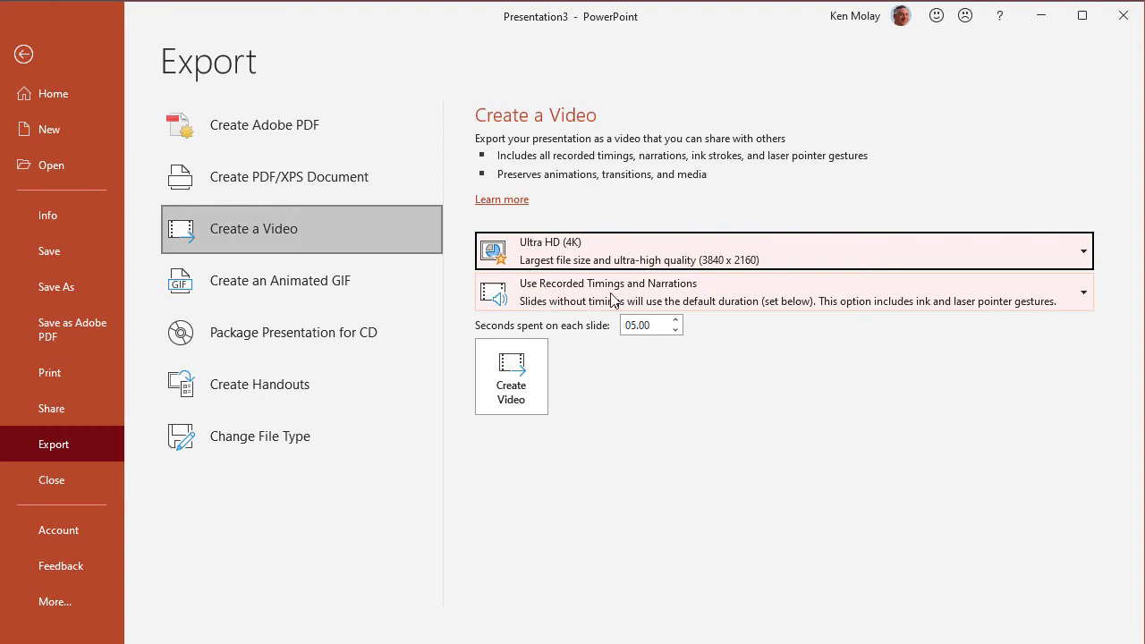
# Set the time spent on each slide in the exported video to 0 seconds
pyautogui.click(675, 329)
pyautogui.click(675, 330)
pyautogui.click(676, 329)
pyautogui.click(676, 329)
pyautogui.click(675, 329)
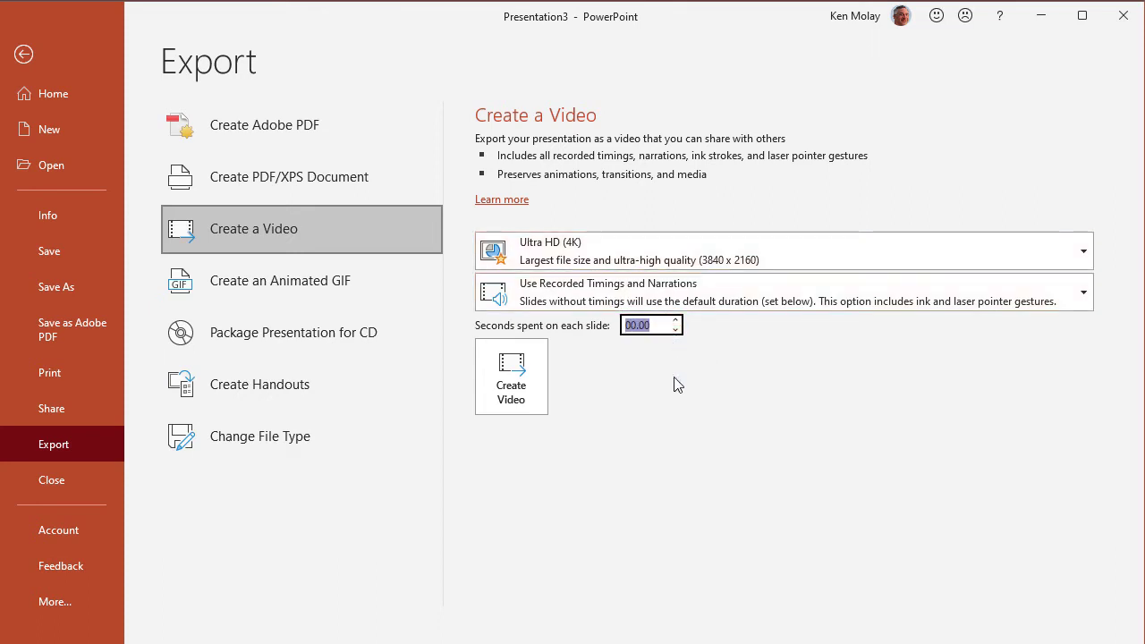
pyautogui.click(729, 349)
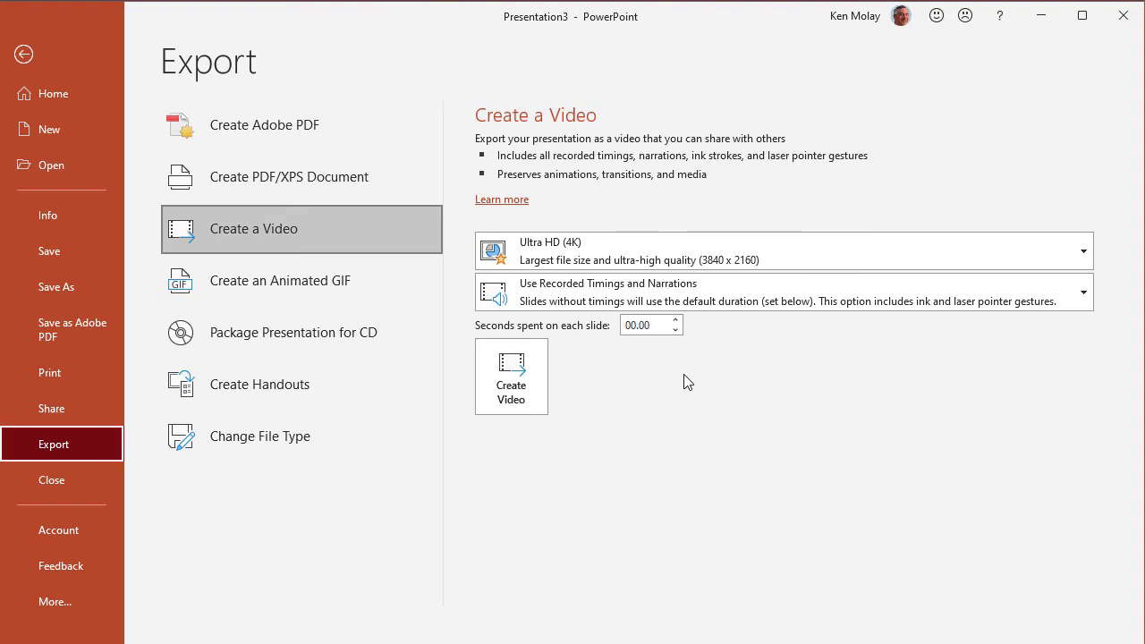
# Create the video in the Transitions folder in Videos, named "video transition.mp4"
pyautogui.click(500, 378)
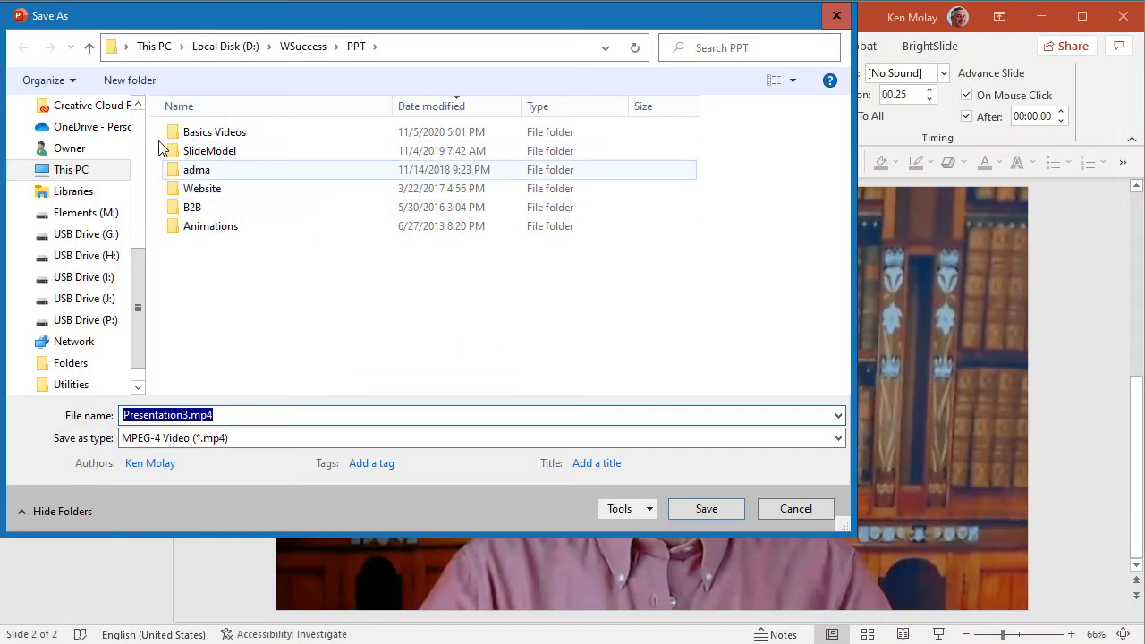
pyautogui.scroll(5, 134, 135)
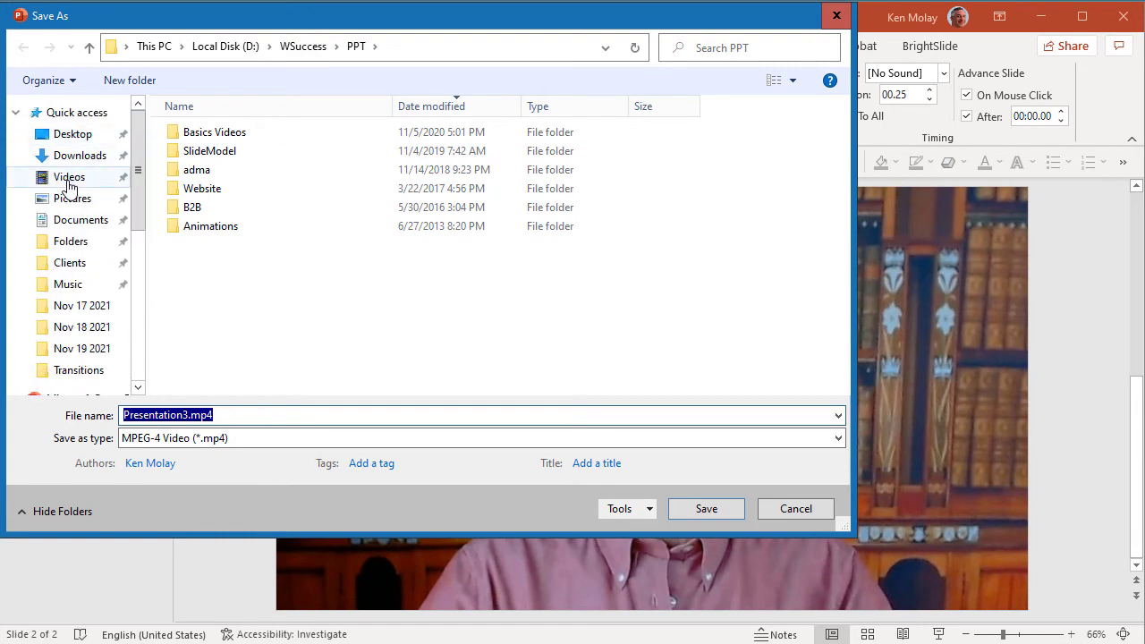
pyautogui.click(69, 177)
pyautogui.doubleClick(207, 171)
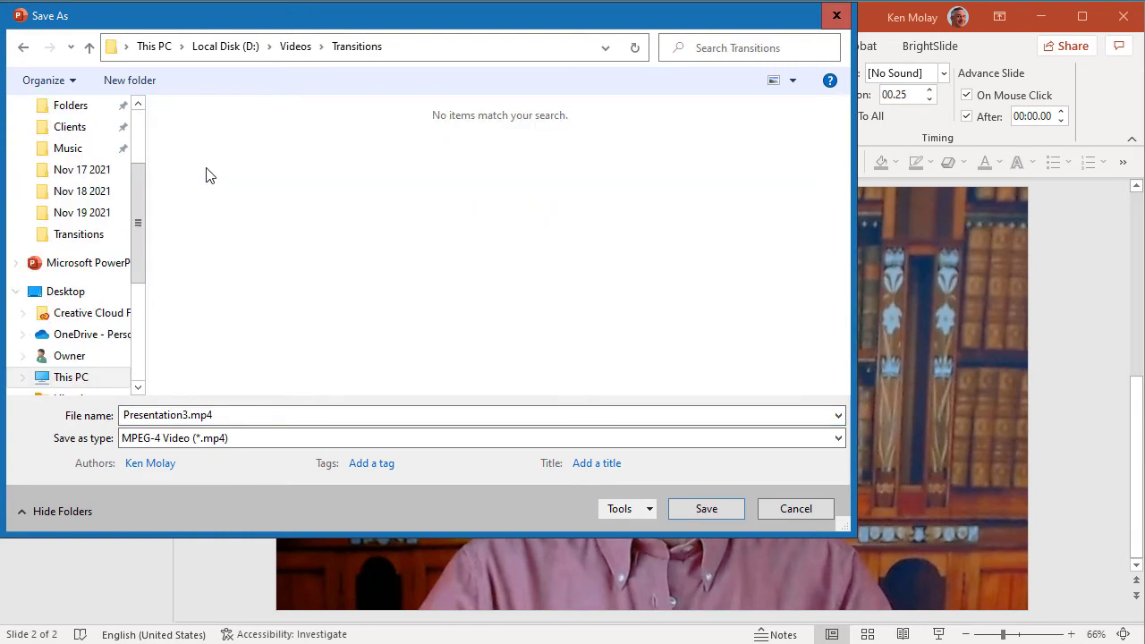
pyautogui.click(190, 416)
pyautogui.moveTo(189, 415); pyautogui.dragTo(93, 412)
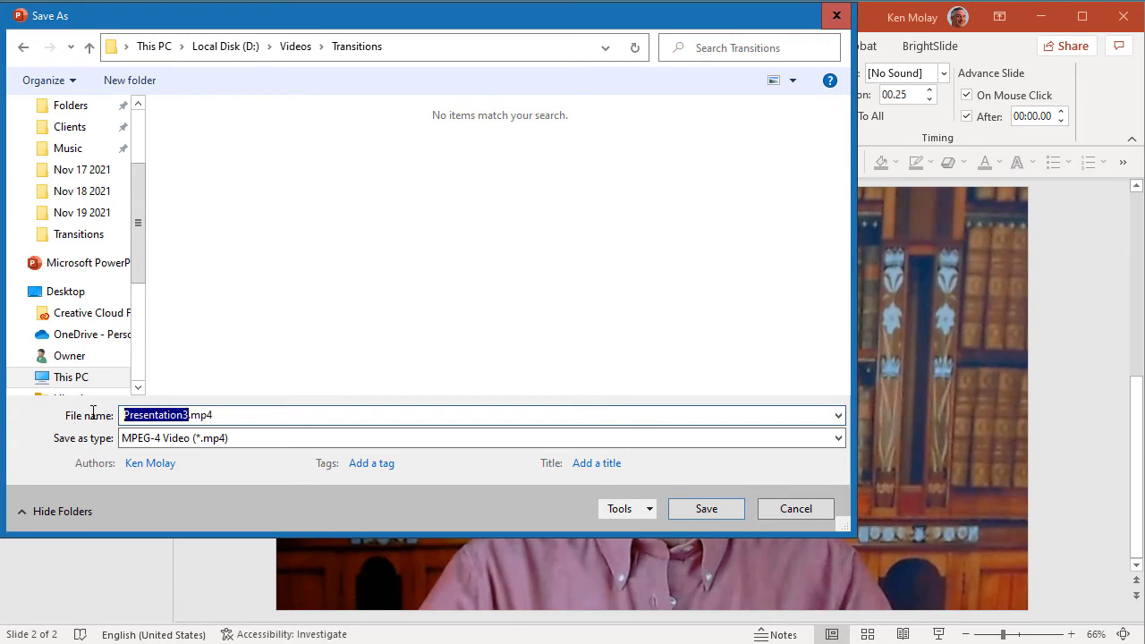
pyautogui.write('video transition')
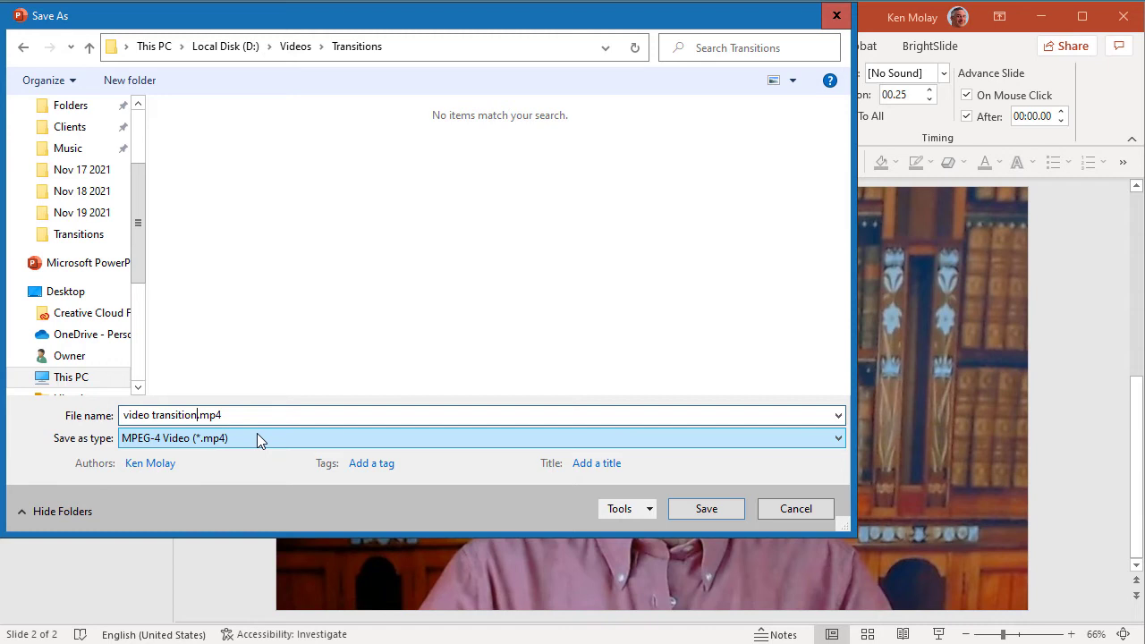
pyautogui.click(721, 509)
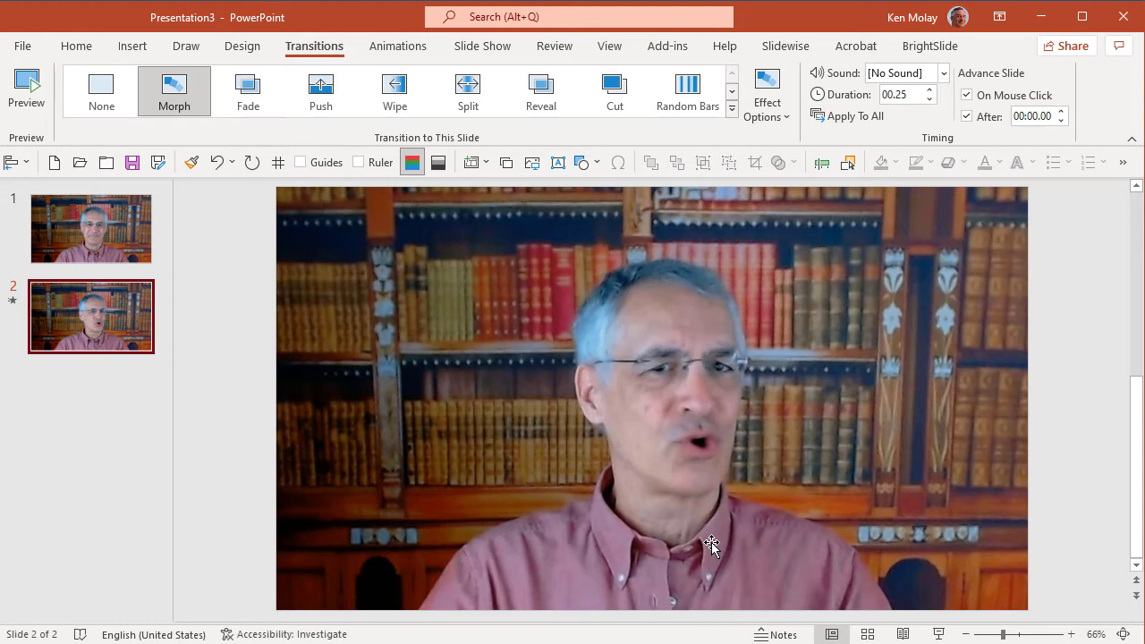
# Save the presentation in the Transitions folder as "morph transition.pptx"
pyautogui.click(159, 170)
pyautogui.click(199, 134)
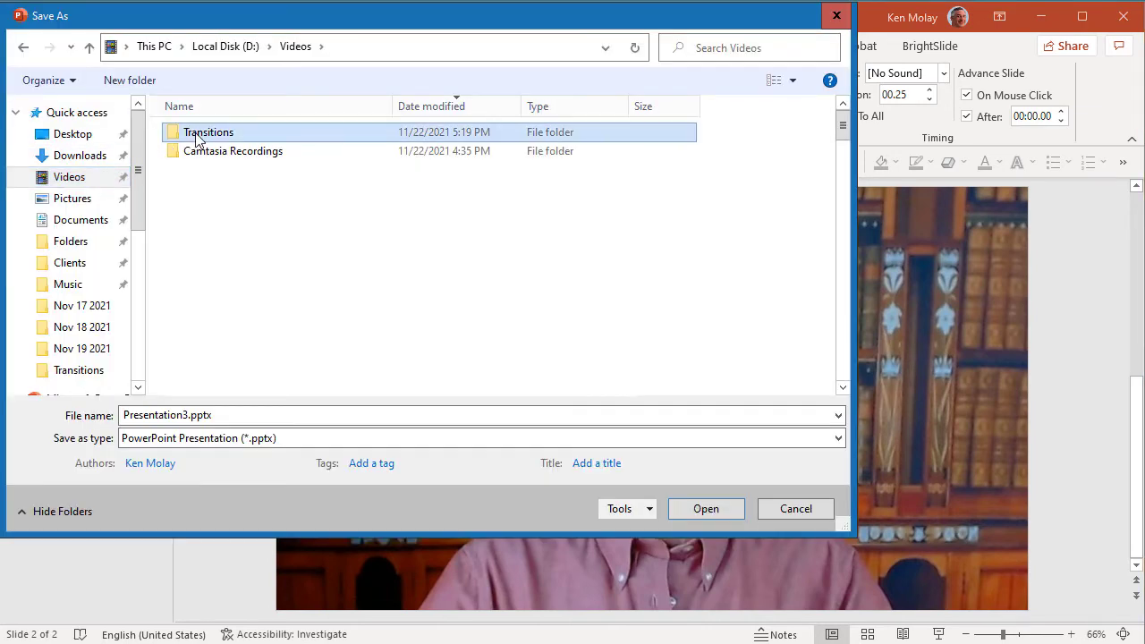
pyautogui.doubleClick(198, 134)
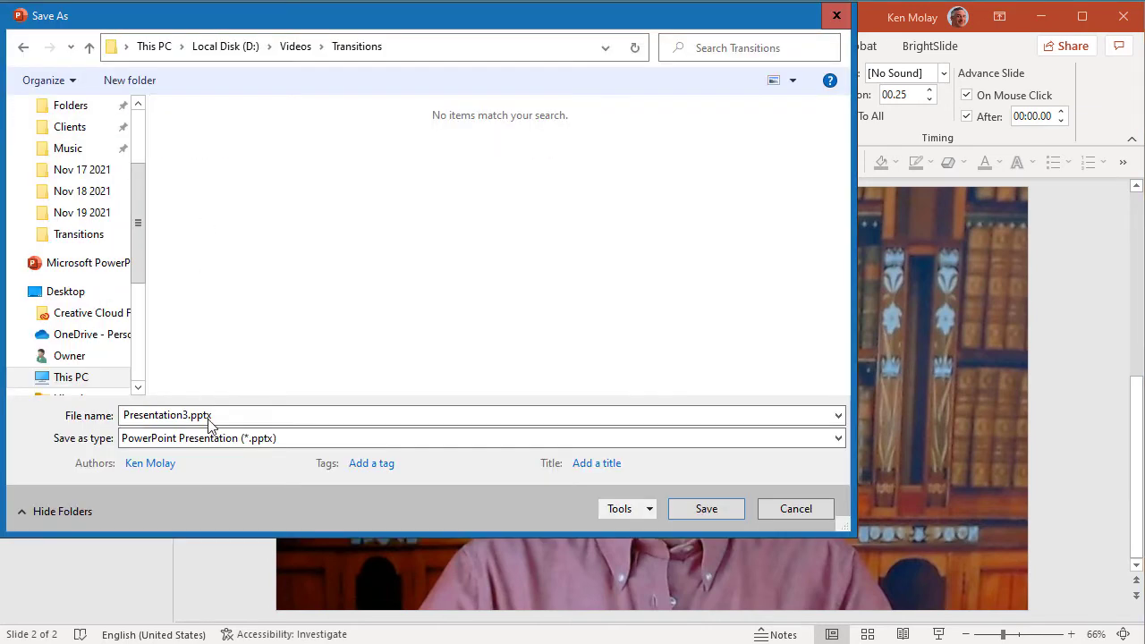
pyautogui.moveTo(188, 415); pyautogui.dragTo(124, 415)
pyautogui.write('morph trasn')
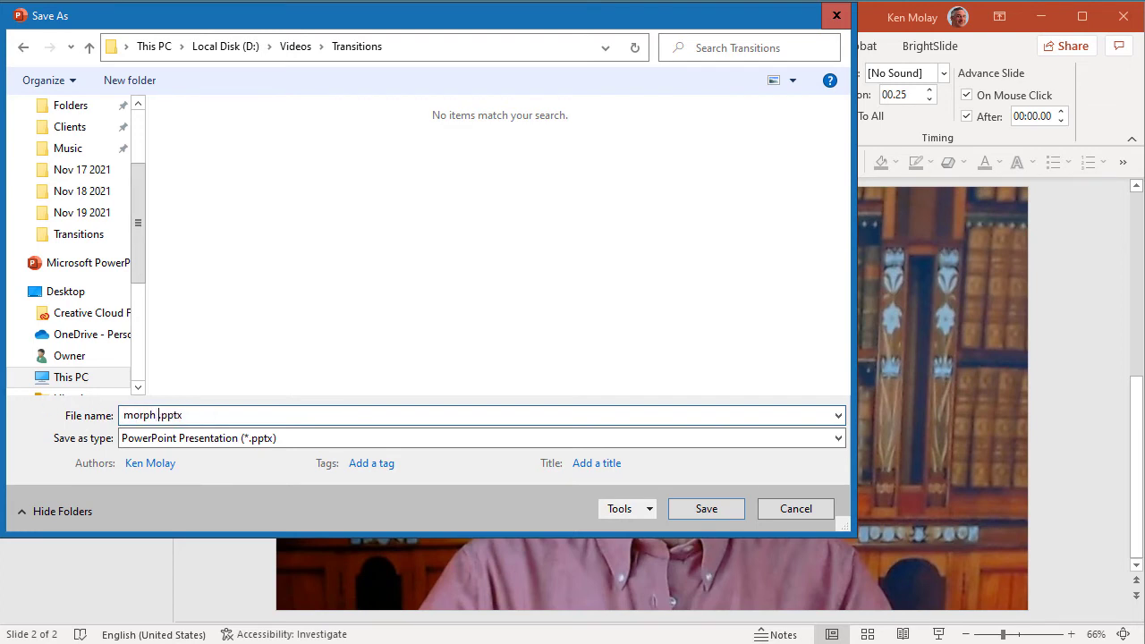
pyautogui.press('BackSpace')
pyautogui.press('BackSpace')
pyautogui.write('nsition')
pyautogui.click(683, 505)
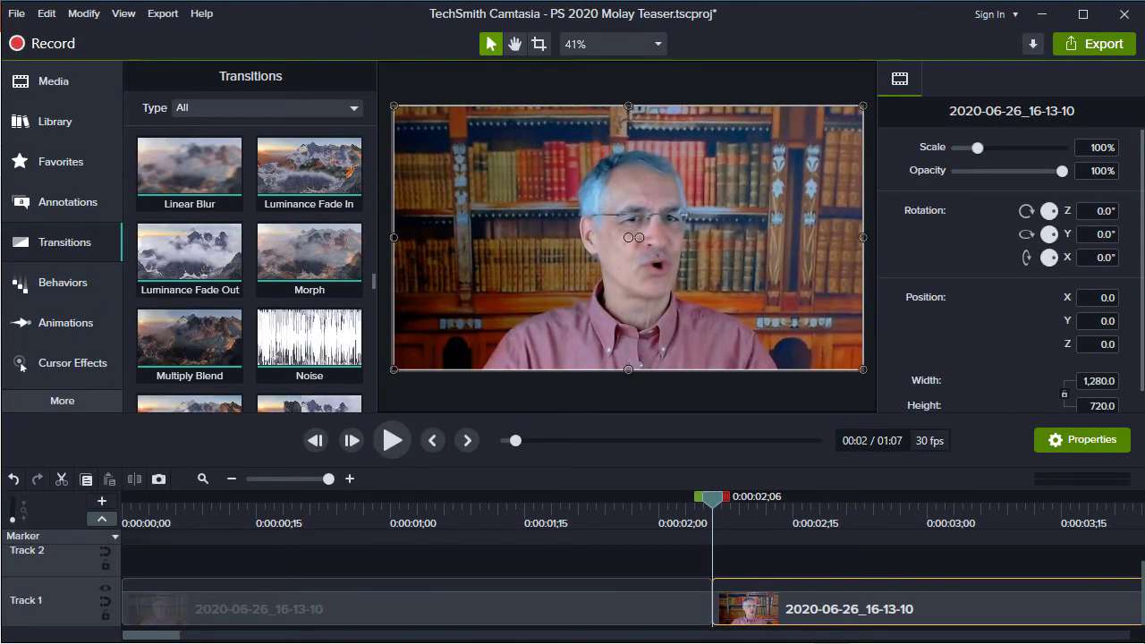
# In Camtasia, import "video transition.mp4" from the Transitions folder into the Media Bin
pyautogui.click(59, 83)
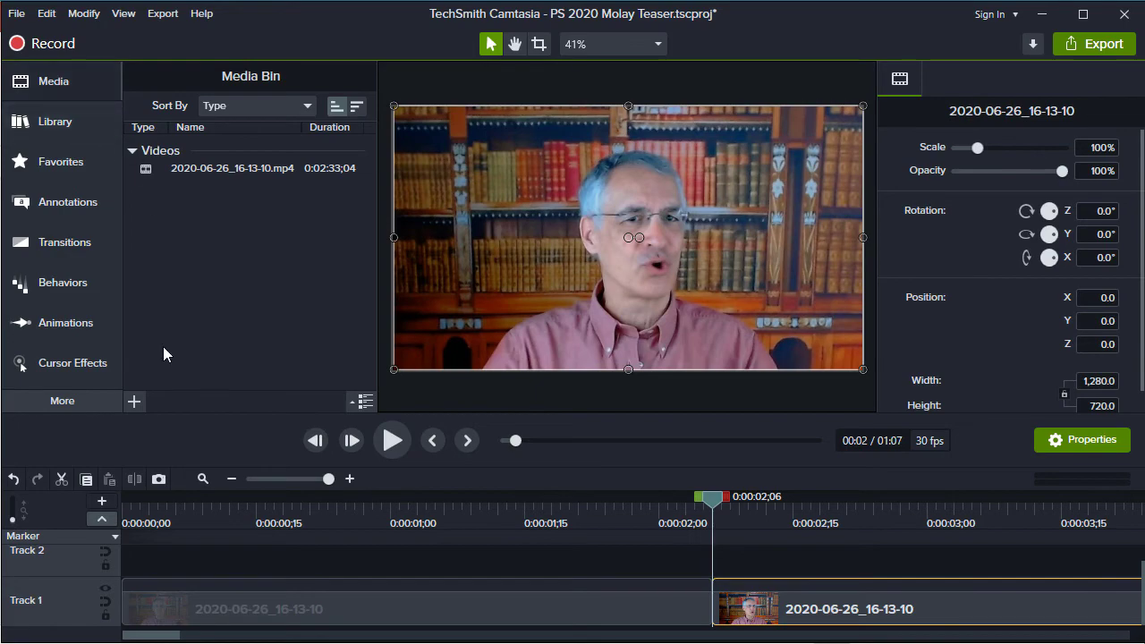
pyautogui.click(134, 403)
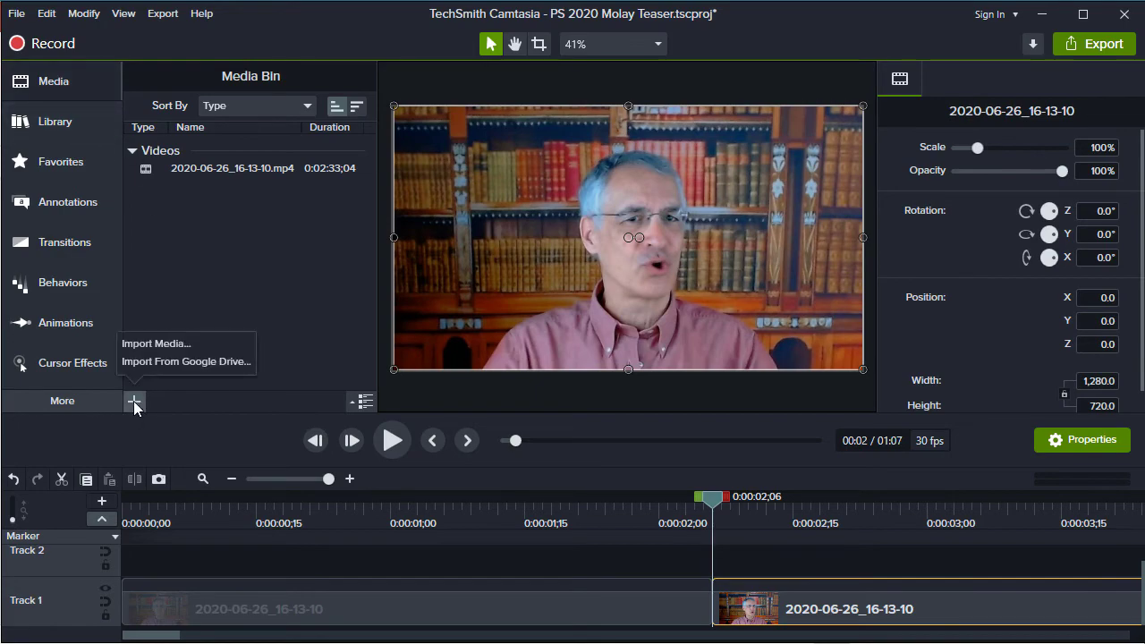
pyautogui.click(148, 346)
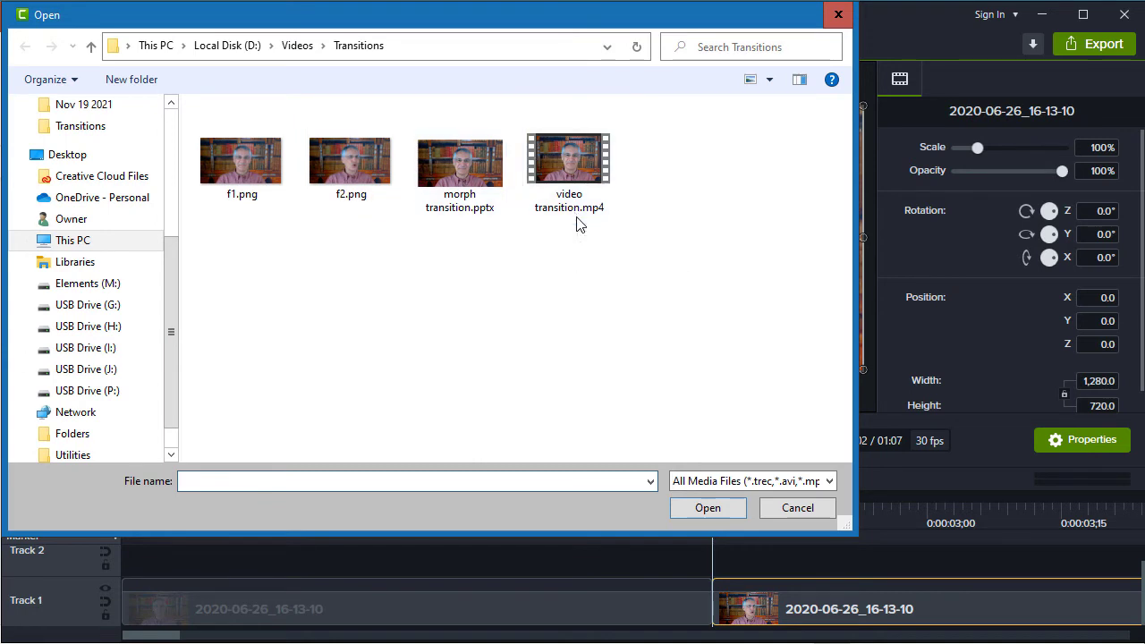
pyautogui.click(572, 170)
pyautogui.click(708, 507)
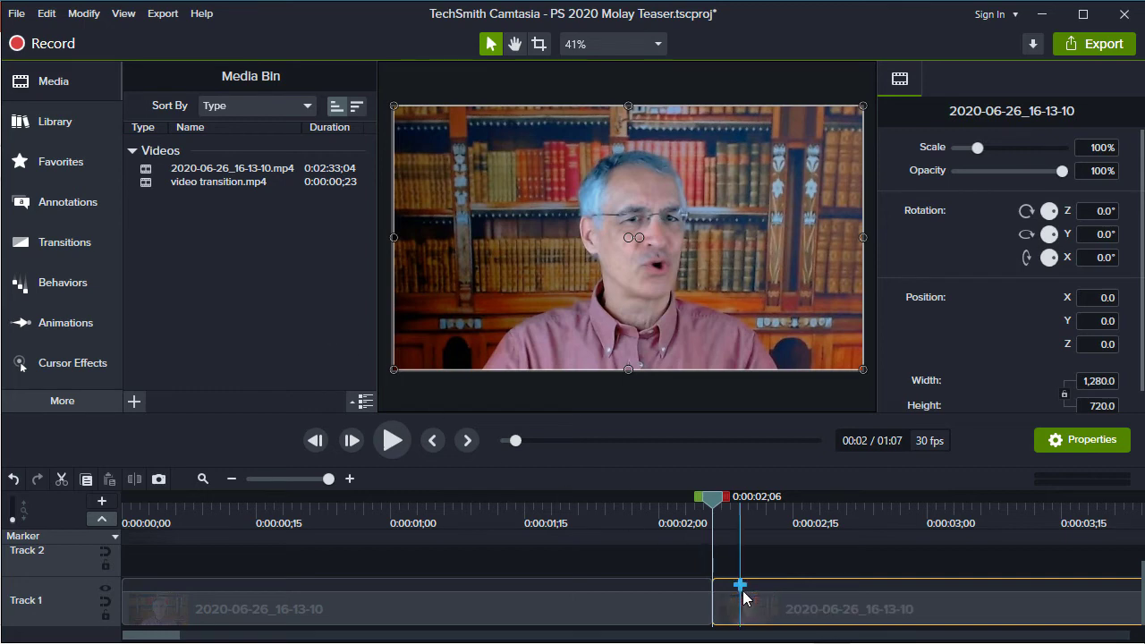
# Open a gap between the two Track 1 clips and place "video transition.mp4" in it, keeping the project at 30 FPS
pyautogui.moveTo(762, 618); pyautogui.dragTo(1129, 617)
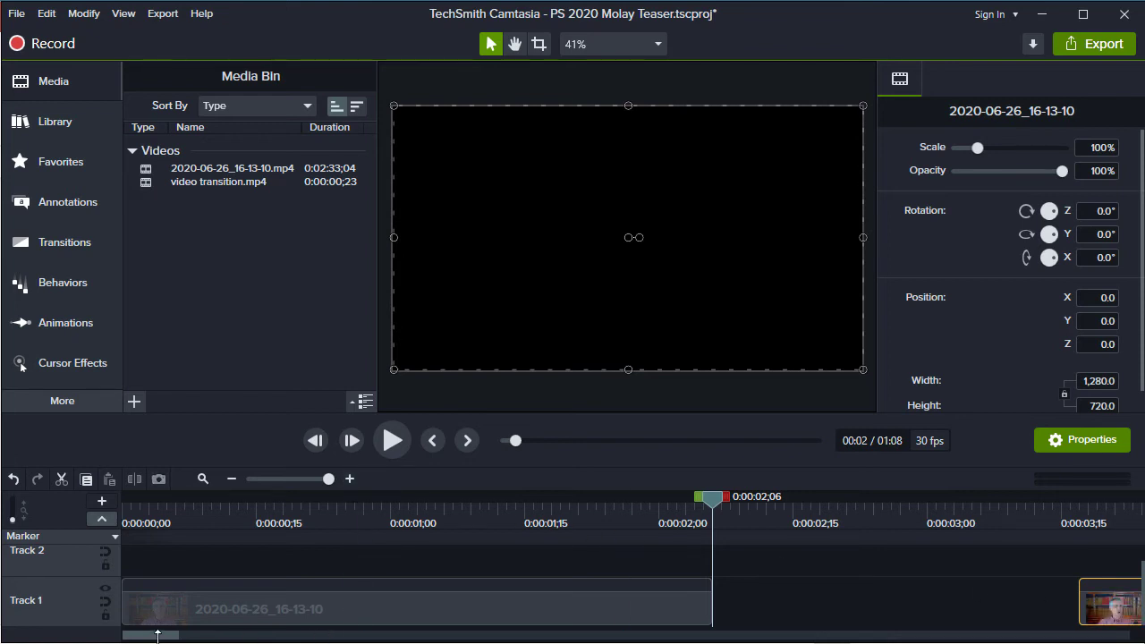
pyautogui.moveTo(158, 637)
pyautogui.mouseDown()
pyautogui.moveTo(185, 639)
pyautogui.moveTo(173, 630)
pyautogui.mouseUp()
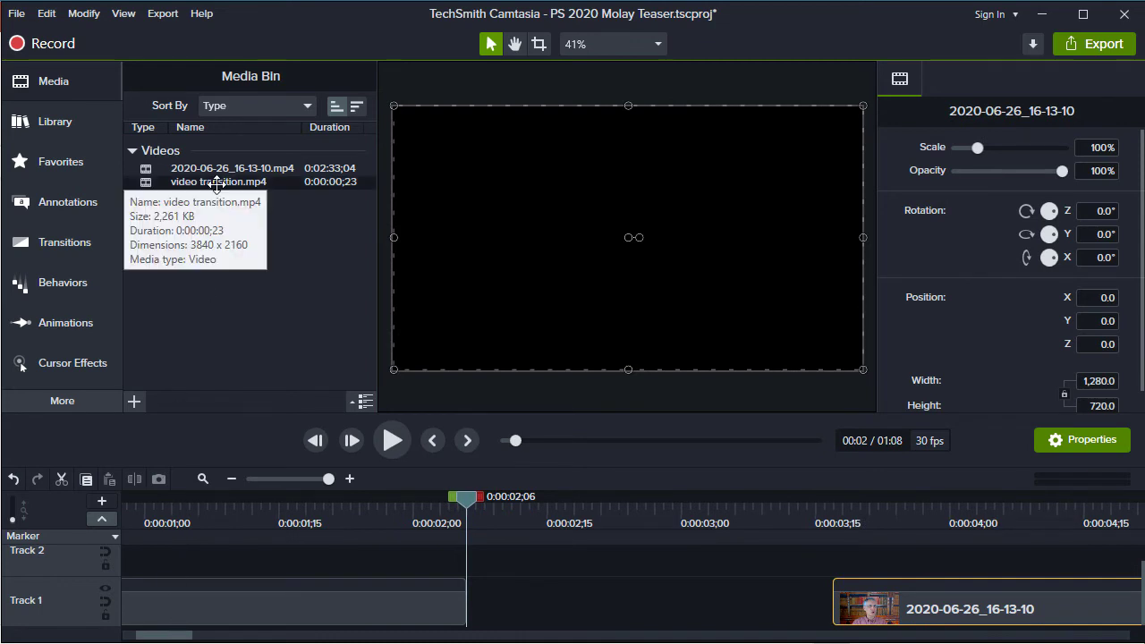
pyautogui.moveTo(221, 184); pyautogui.dragTo(566, 625)
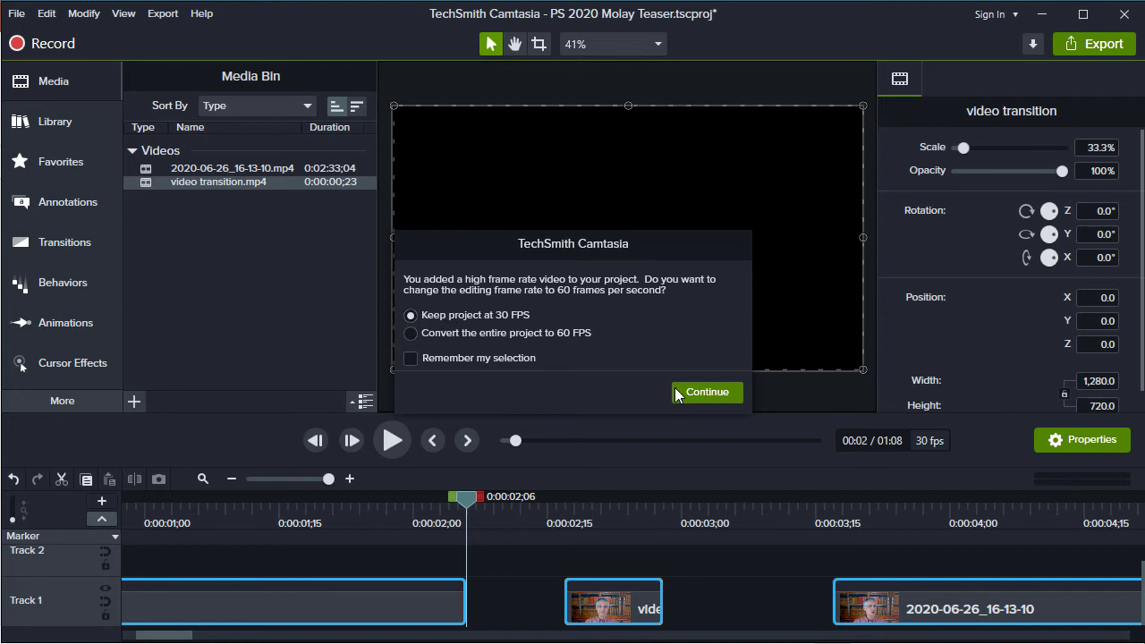
pyautogui.click(707, 392)
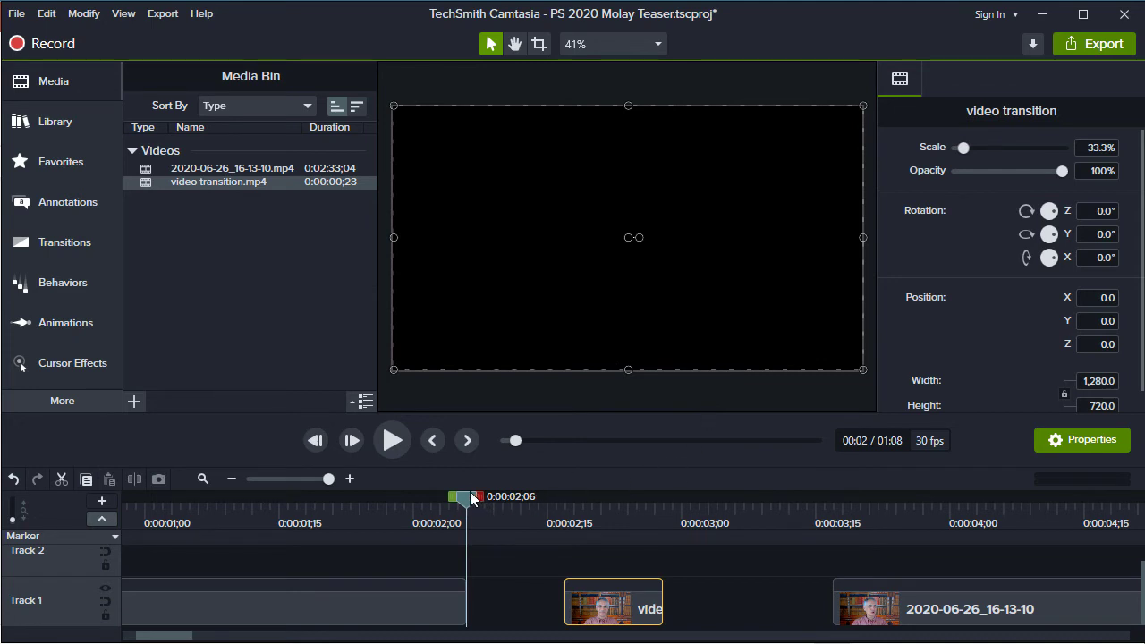
# Step through "video transition.mp4" on Track 1 to examine the duplicate frames at its start and end
pyautogui.moveTo(469, 498); pyautogui.dragTo(630, 524)
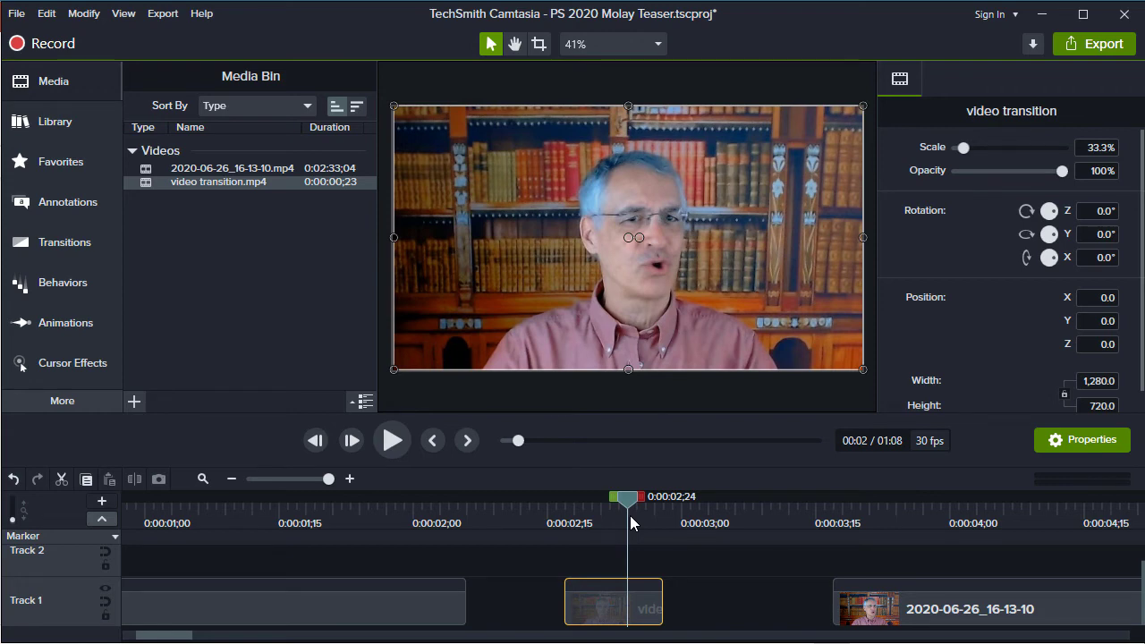
pyautogui.moveTo(631, 516)
pyautogui.mouseDown()
pyautogui.moveTo(565, 516)
pyautogui.moveTo(660, 516)
pyautogui.moveTo(627, 513)
pyautogui.moveTo(648, 514)
pyautogui.mouseUp()
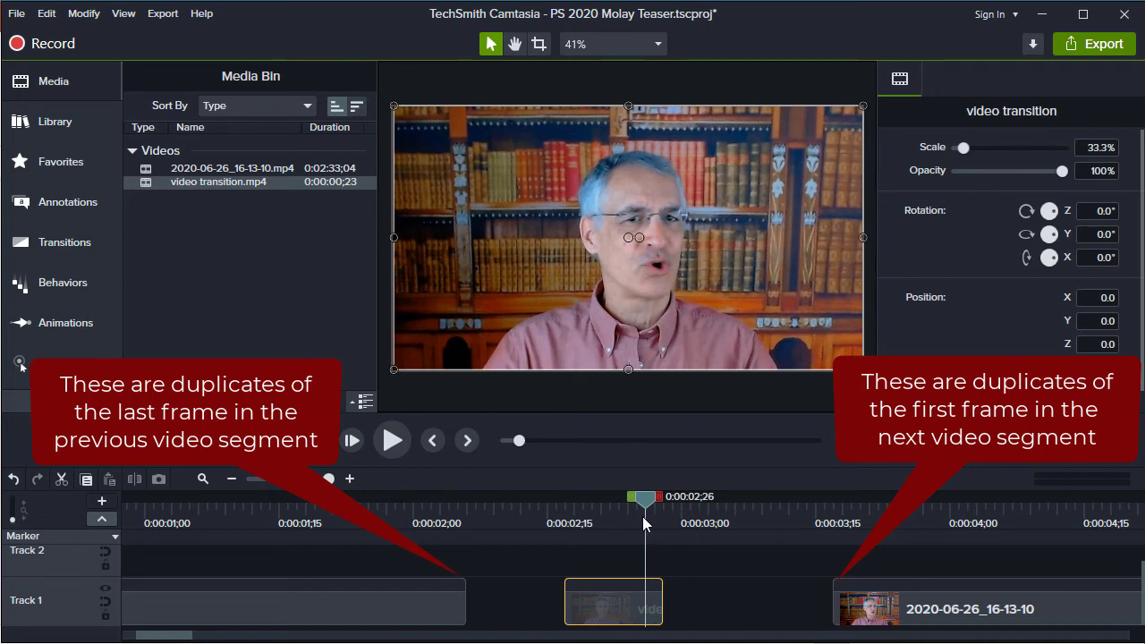
pyautogui.moveTo(642, 516); pyautogui.dragTo(598, 496)
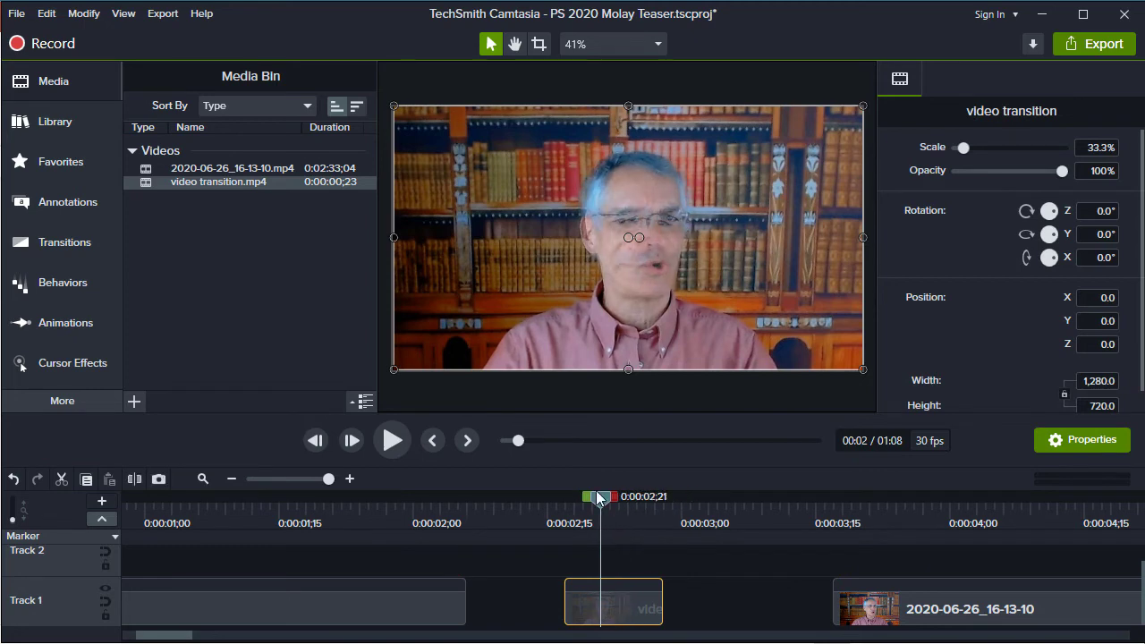
pyautogui.press(',')
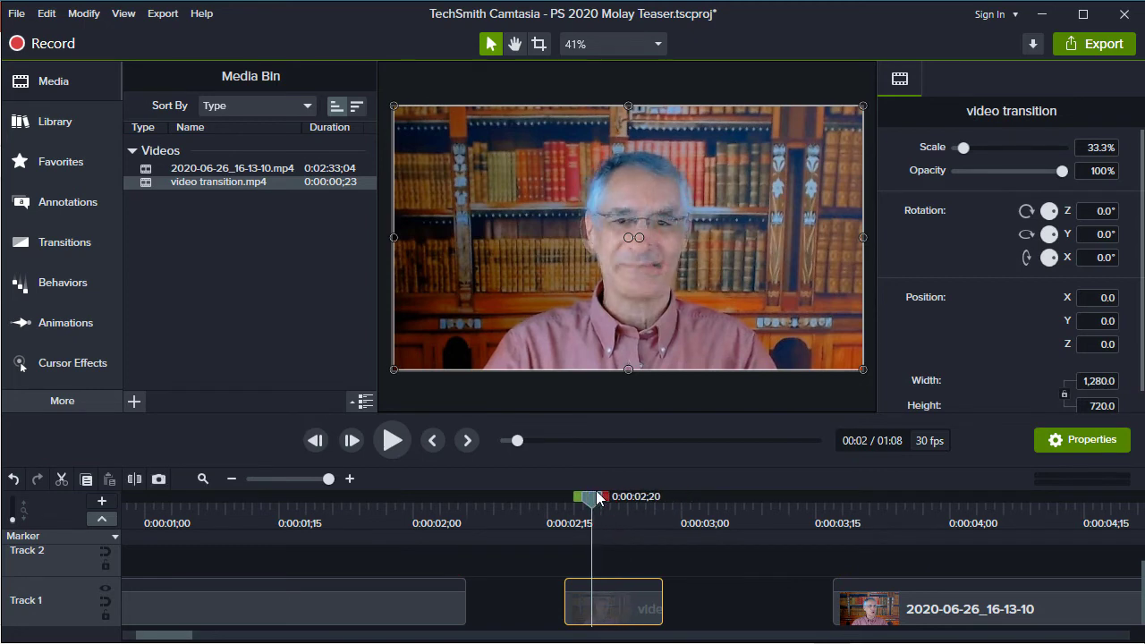
pyautogui.press(',')
pyautogui.press(',')
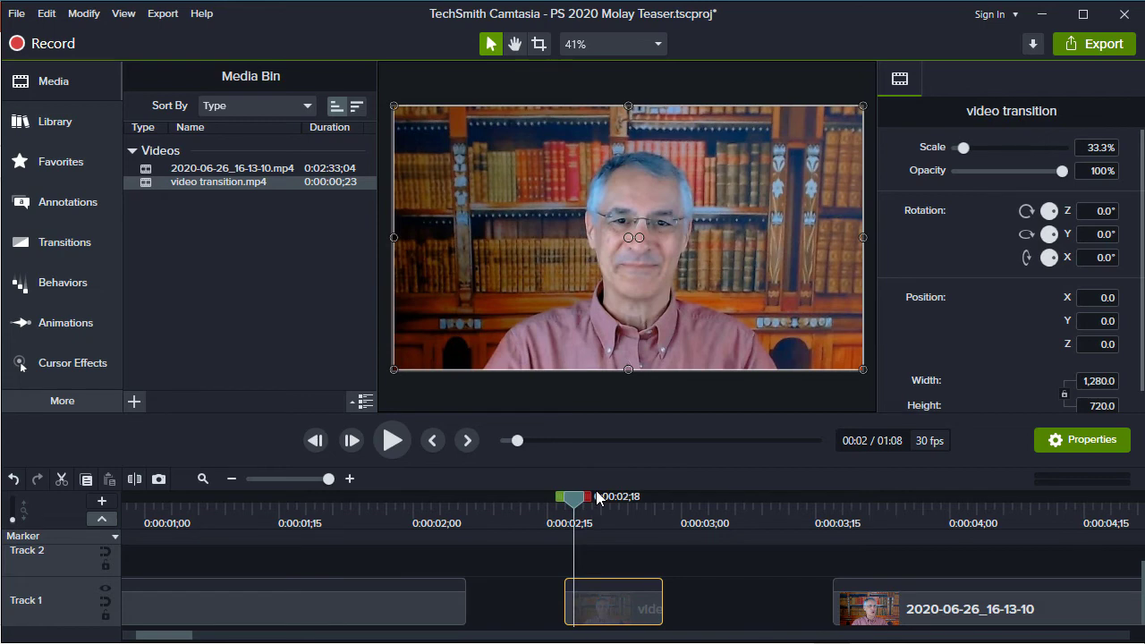
pyautogui.press(',')
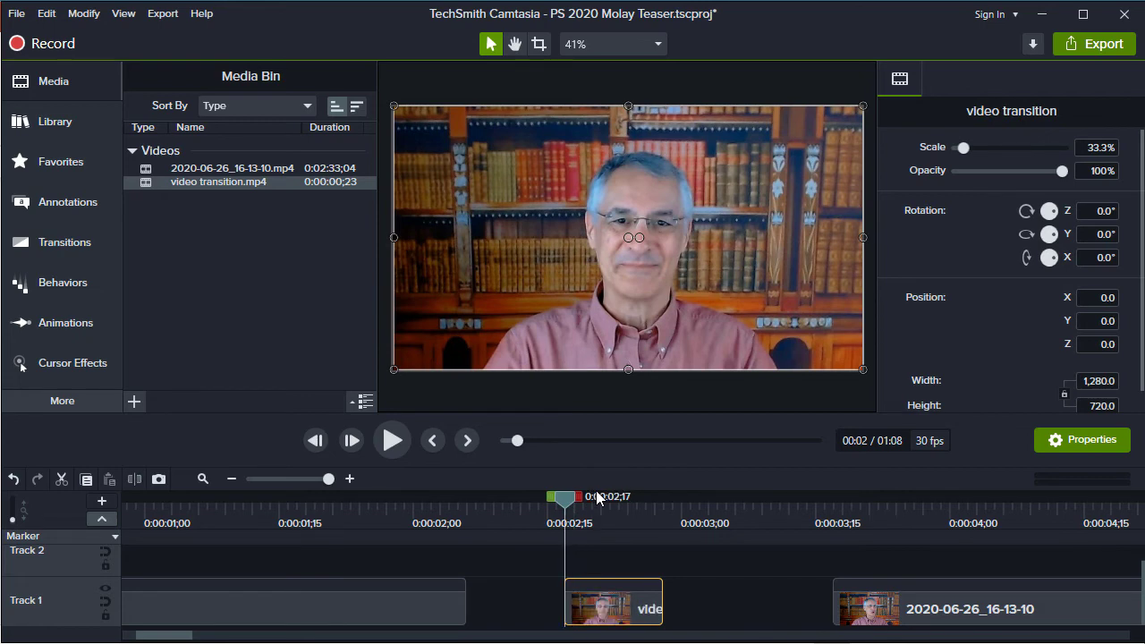
# Find the last duplicate frame at the start of the video transition clip and trim the clip's start to 0:00:02;20
pyautogui.press('.')
pyautogui.press('.')
pyautogui.press('.')
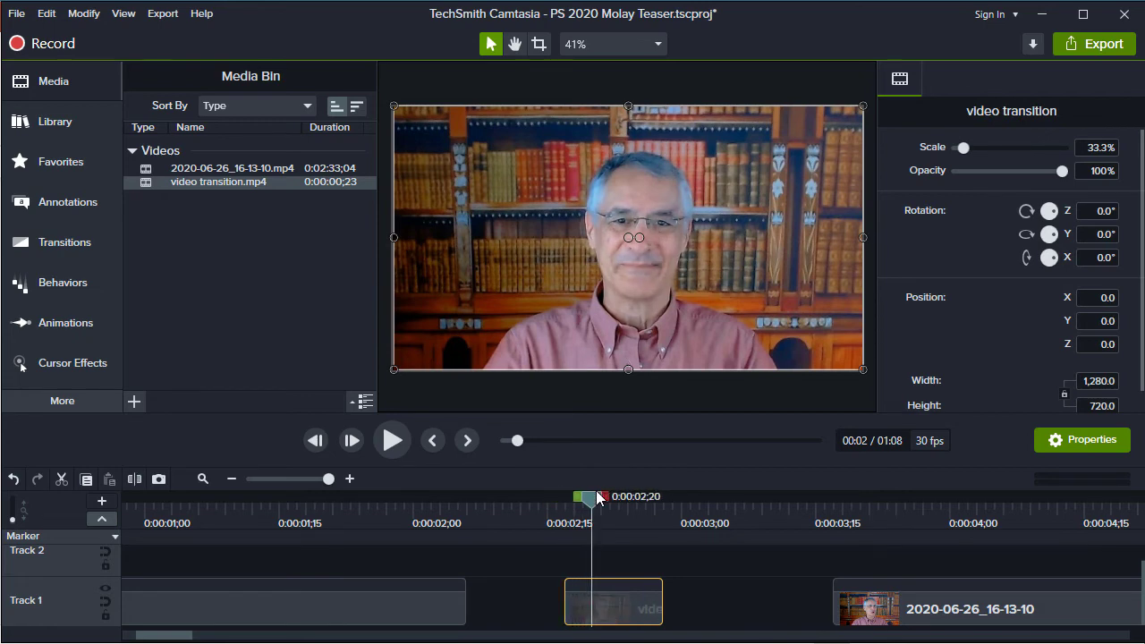
pyautogui.press(',')
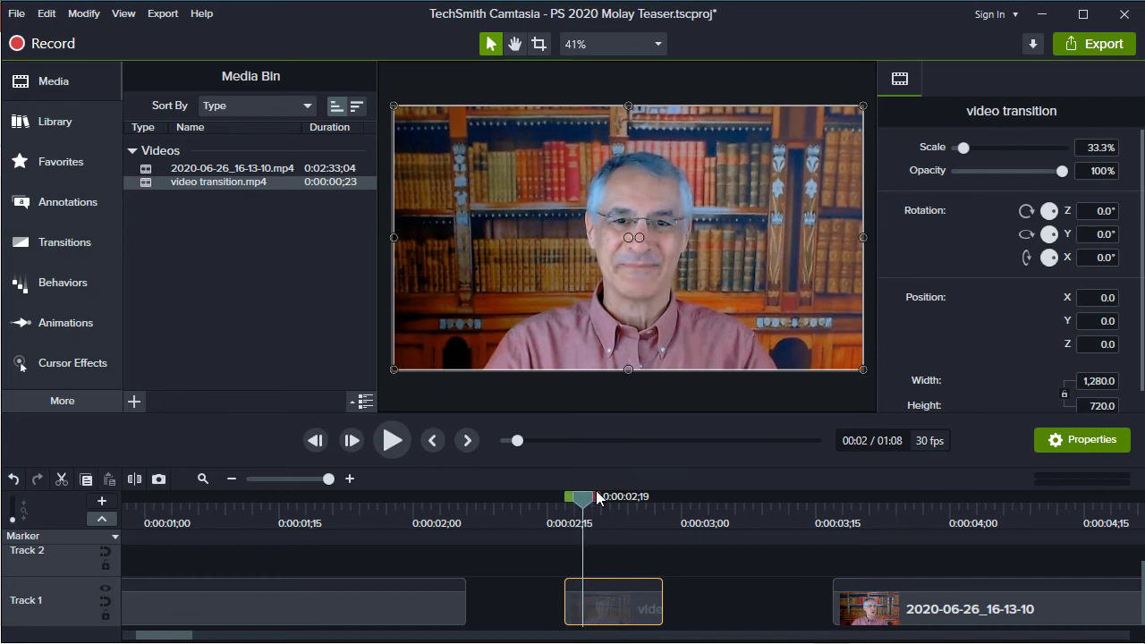
pyautogui.press('.')
pyautogui.press(',')
pyautogui.press('.')
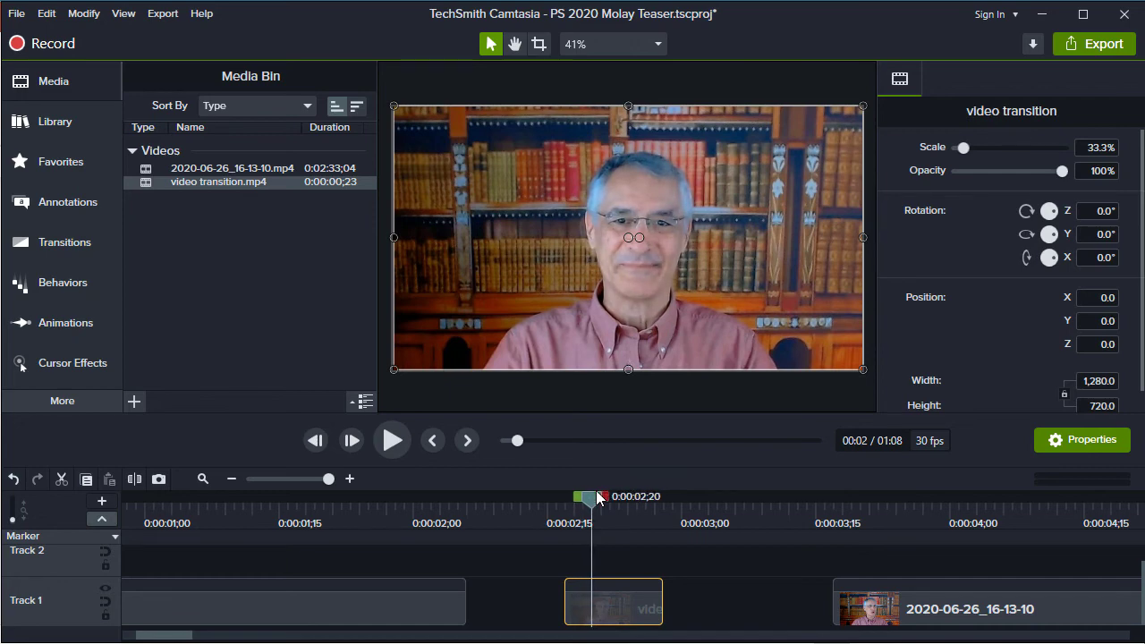
pyautogui.press(',')
pyautogui.press('.')
pyautogui.press(',')
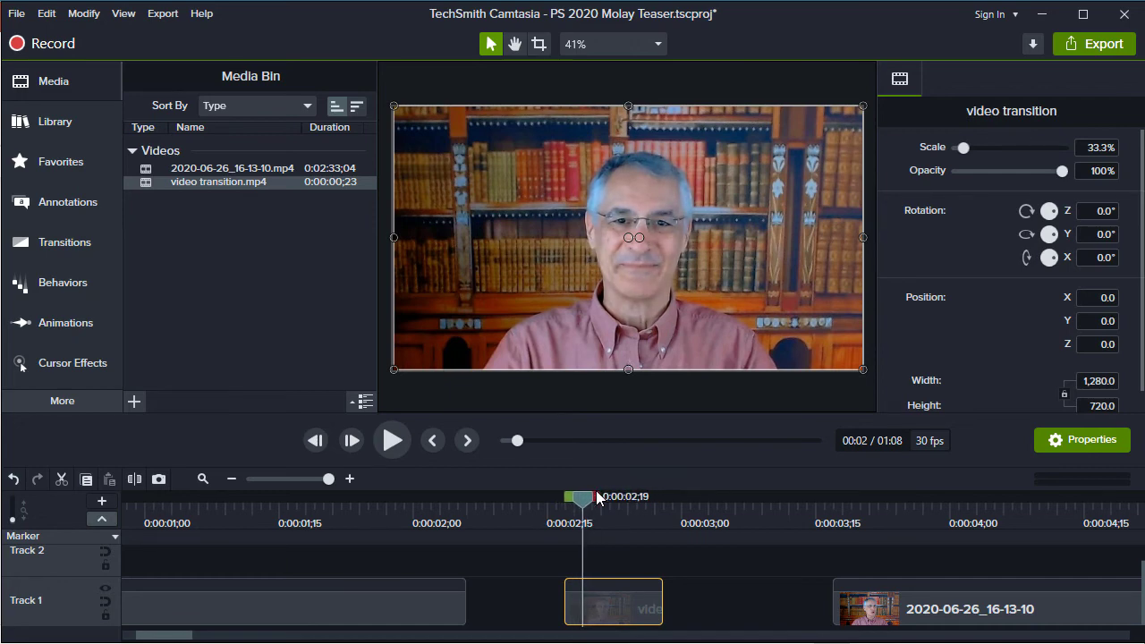
pyautogui.press('.')
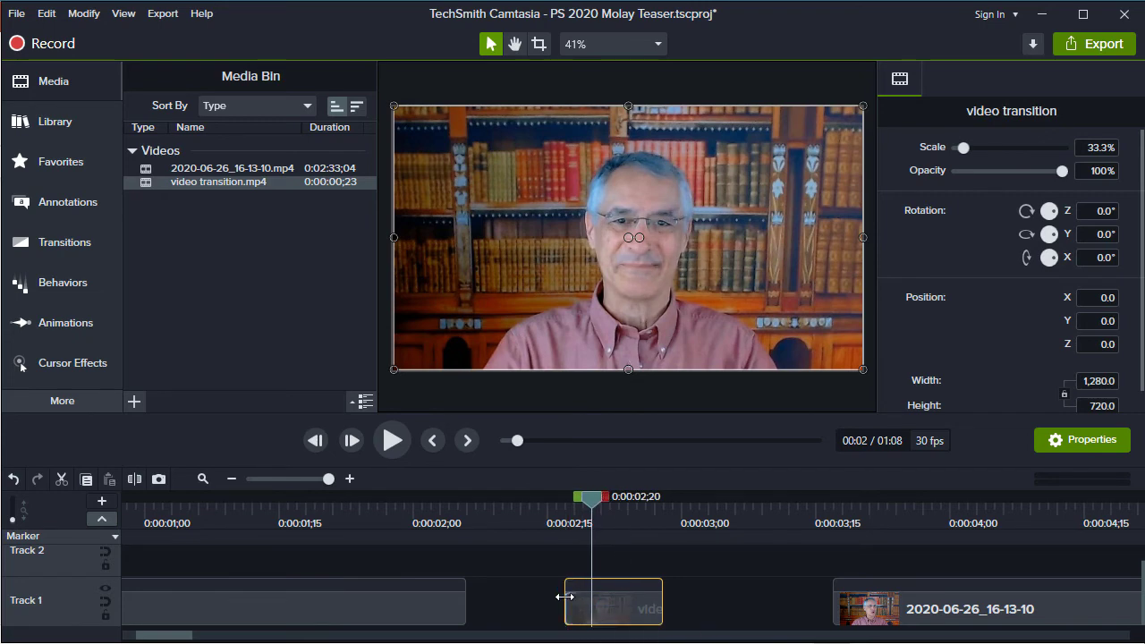
pyautogui.moveTo(565, 588); pyautogui.dragTo(586, 604)
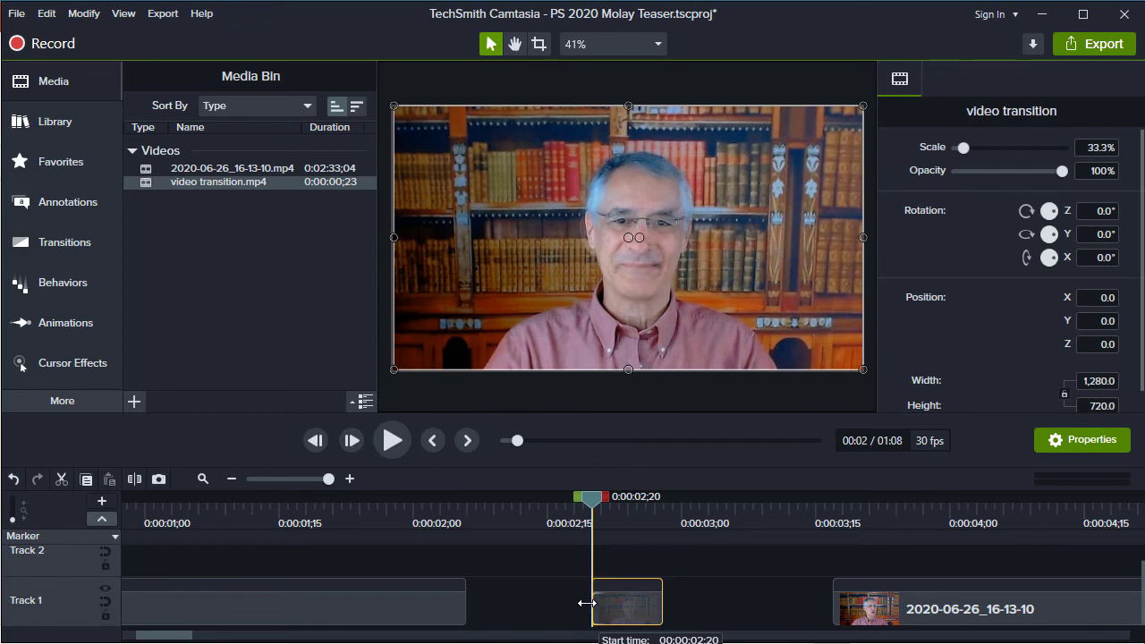
pyautogui.moveTo(586, 604); pyautogui.dragTo(586, 604)
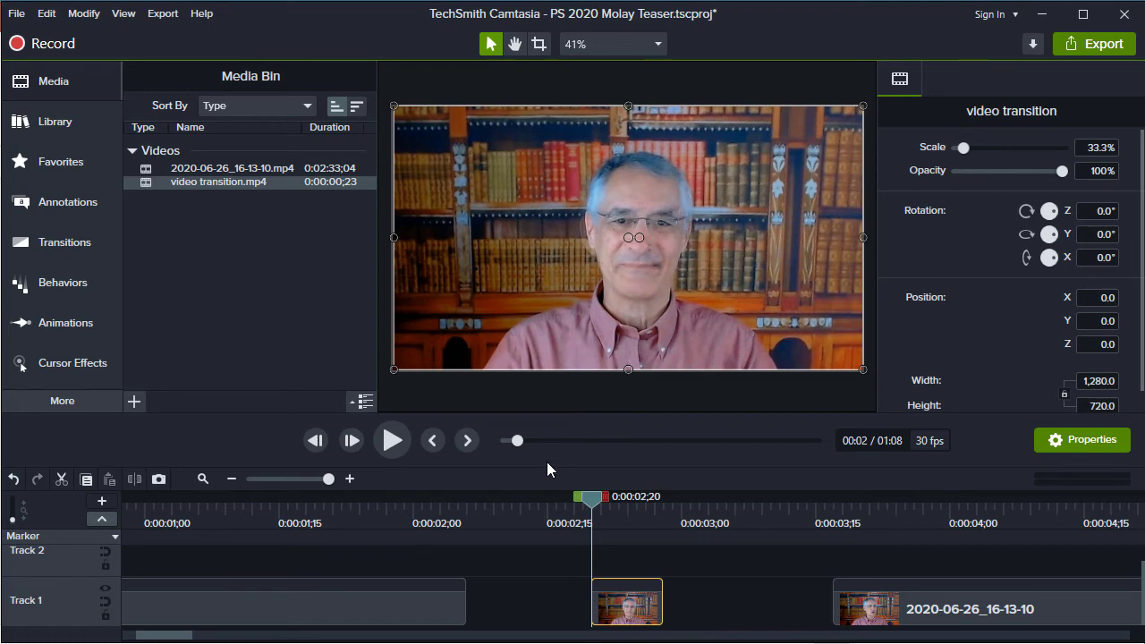
# Find where the duplicate frames begin at the end of the video transition clip and trim the clip's end to 0:00:02;24
pyautogui.press('.')
pyautogui.press('.')
pyautogui.press('.')
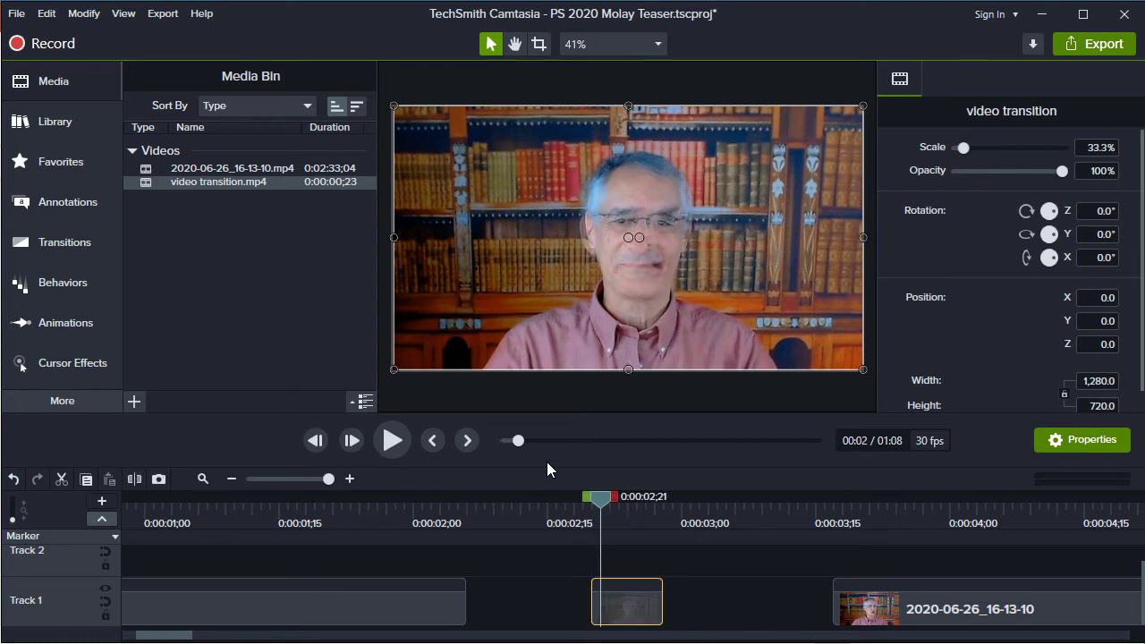
pyautogui.press('.')
pyautogui.press('.')
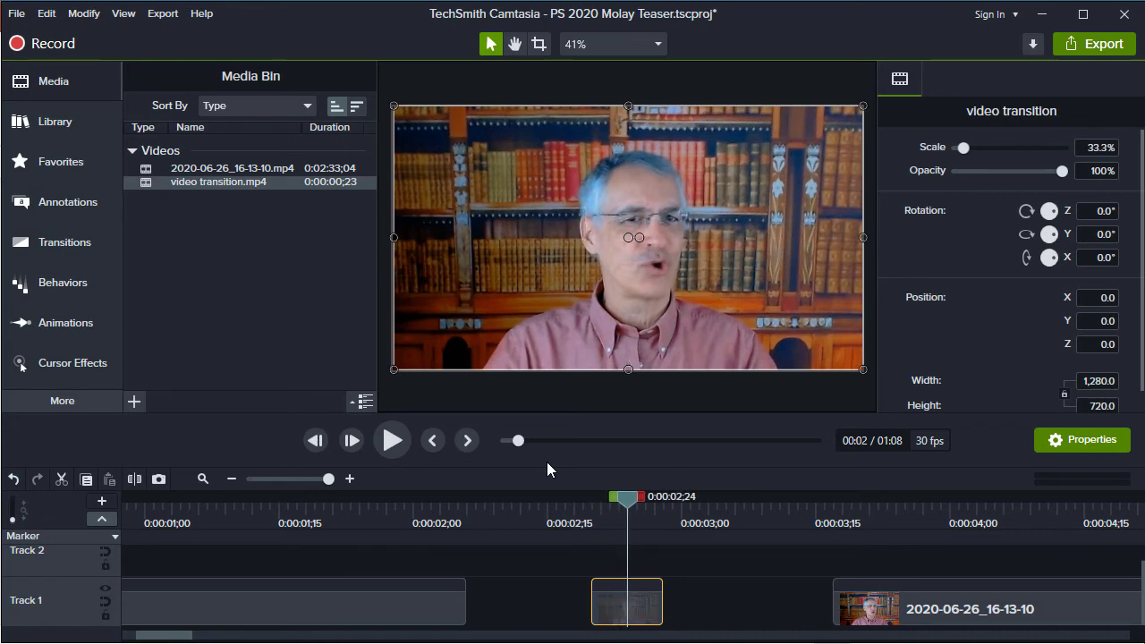
pyautogui.press(',')
pyautogui.press('.')
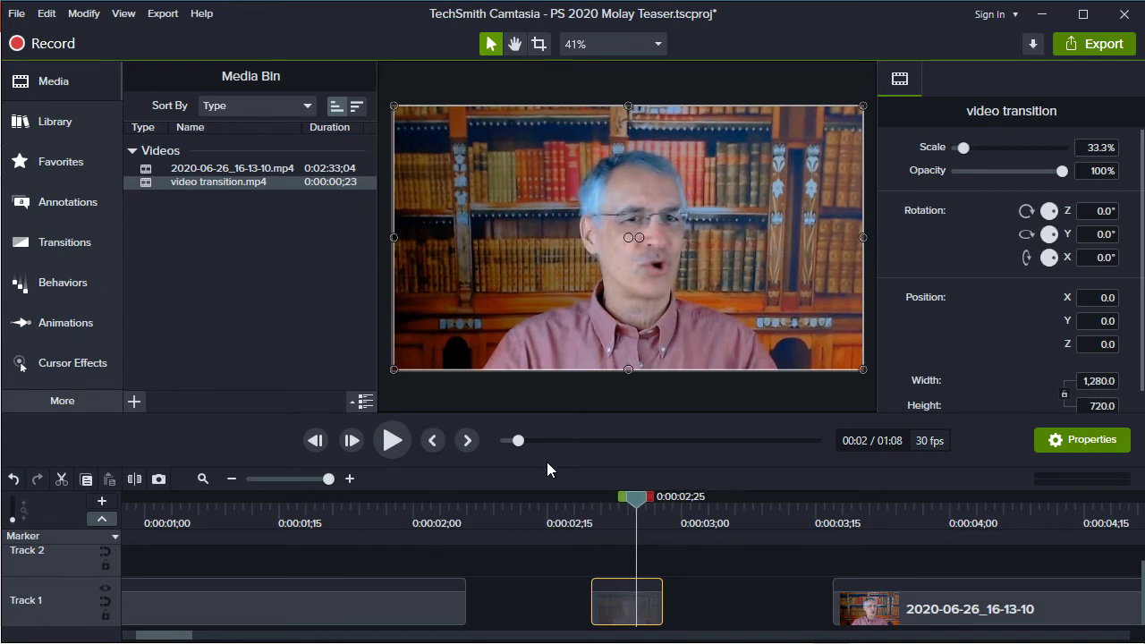
pyautogui.press(',')
pyautogui.press('.')
pyautogui.press(',')
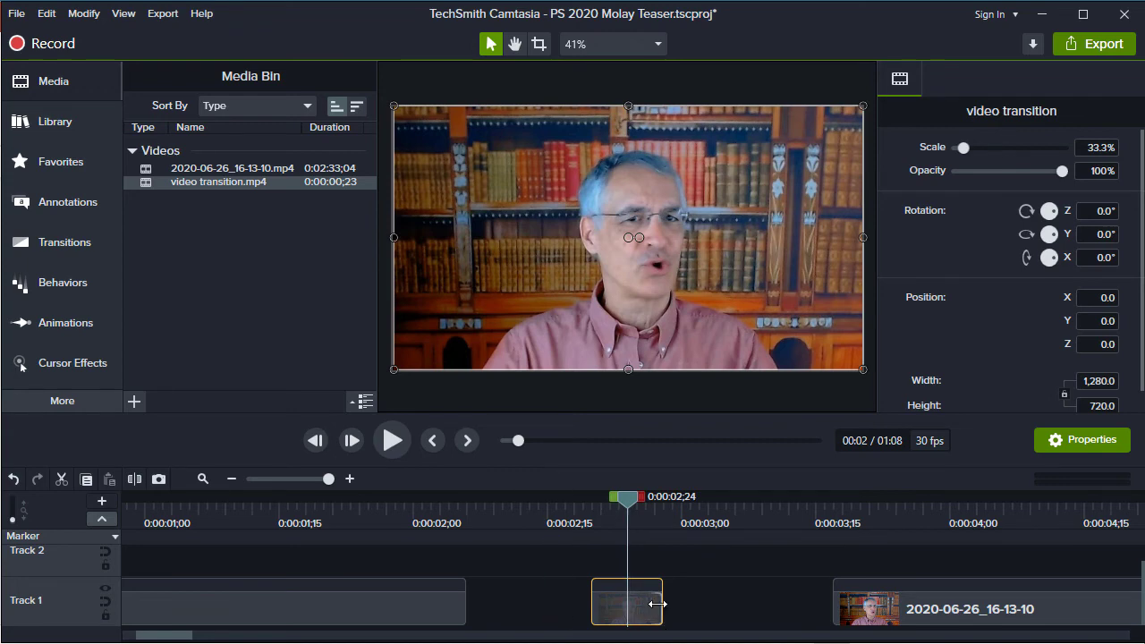
pyautogui.moveTo(661, 604); pyautogui.dragTo(632, 607)
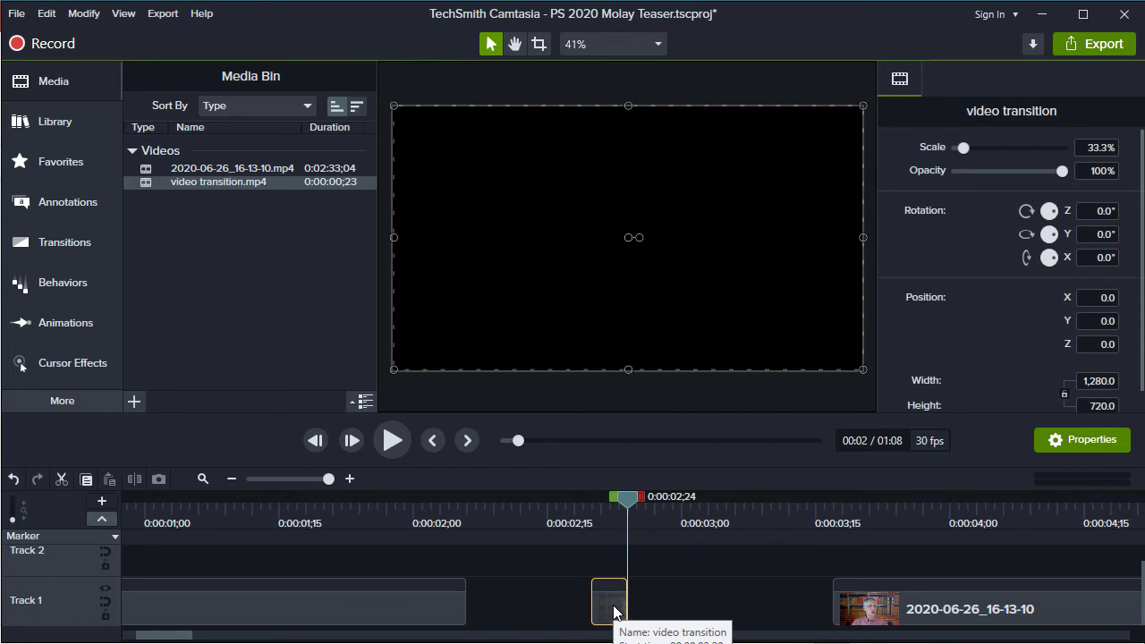
# Close the gaps on Track 1 by butting the trimmed transition against the first clip and the following clip against the transition
pyautogui.moveTo(614, 611); pyautogui.dragTo(487, 618)
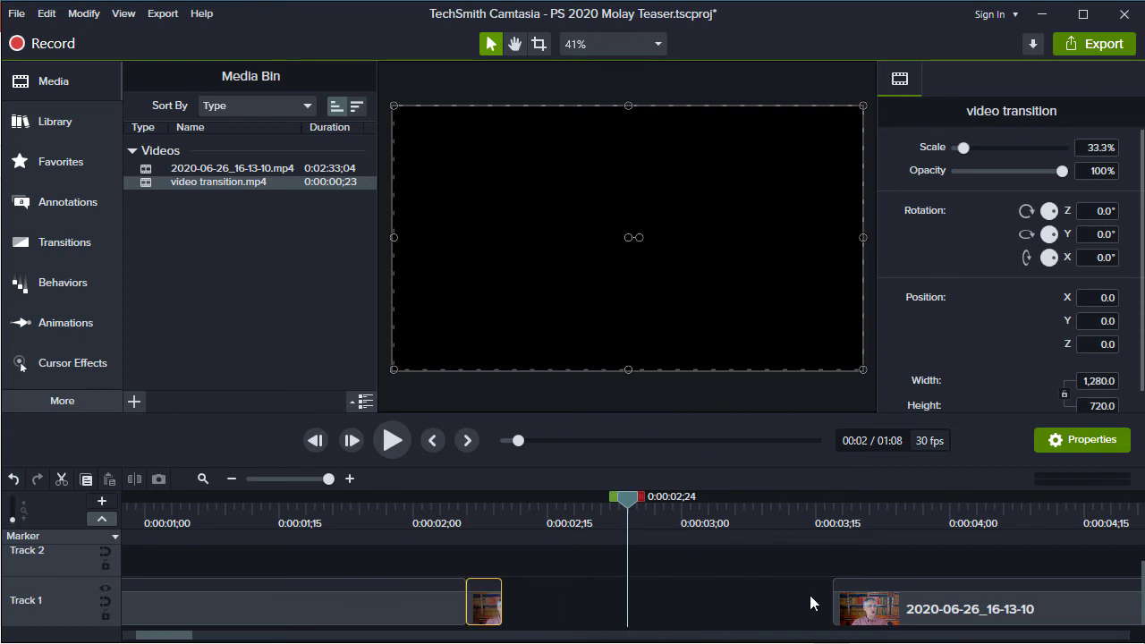
pyautogui.moveTo(921, 608); pyautogui.dragTo(578, 628)
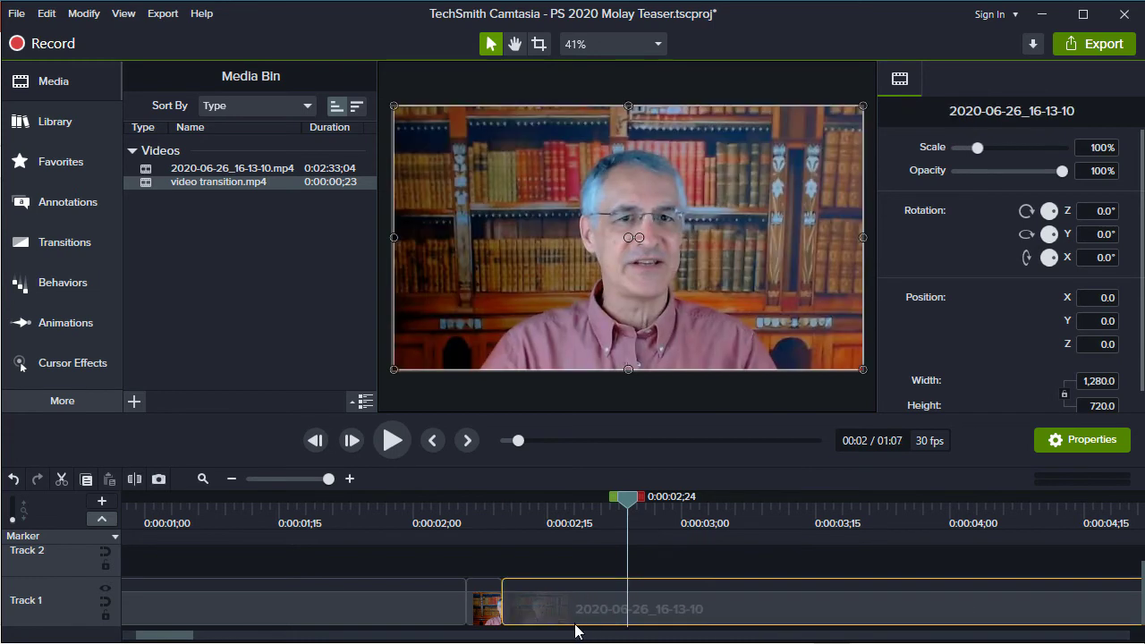
# Play the timeline across the inserted transition twice, starting from about 0:00:01;24 and 0:00:01;15, to check the smoothed cut
pyautogui.click(355, 507)
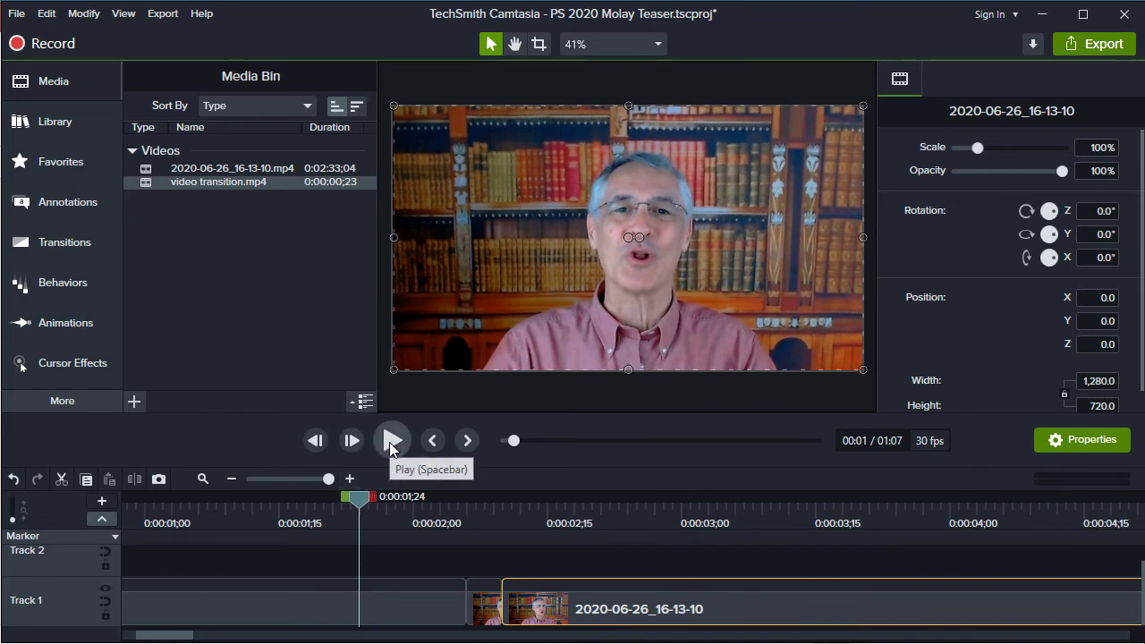
pyautogui.click(391, 440)
pyautogui.click(391, 440)
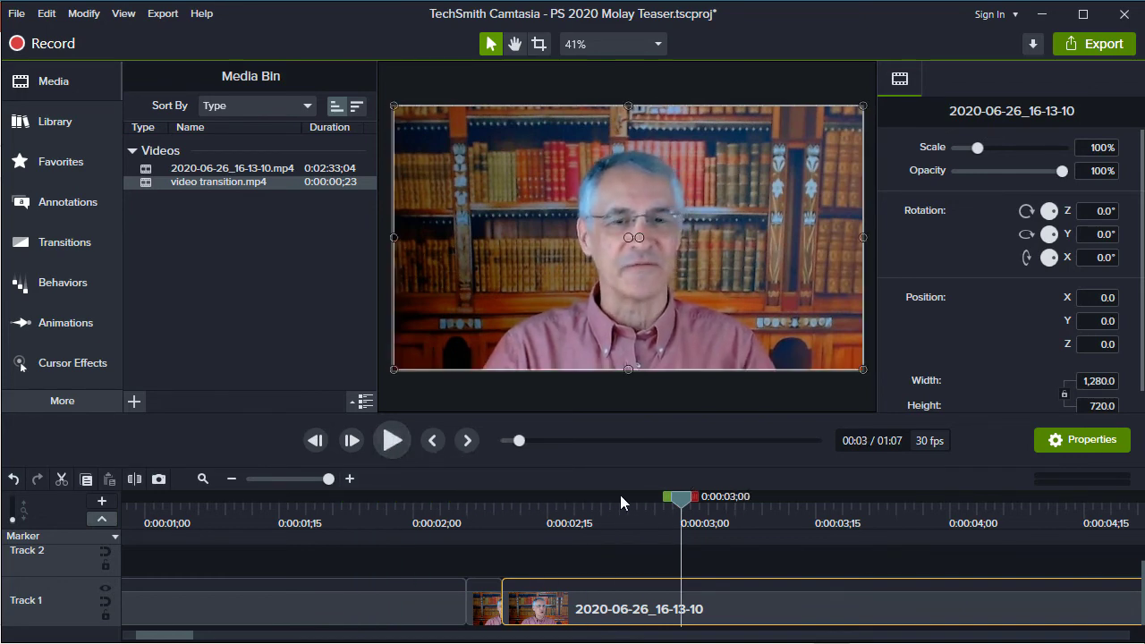
pyautogui.moveTo(683, 506); pyautogui.dragTo(280, 507)
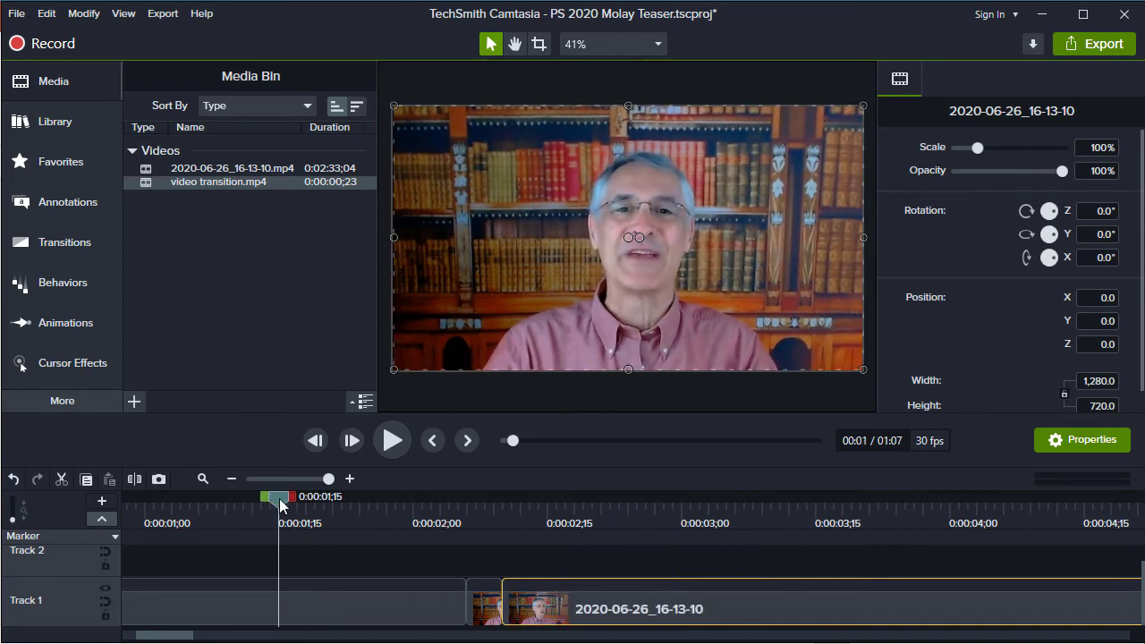
pyautogui.click(393, 440)
pyautogui.click(393, 441)
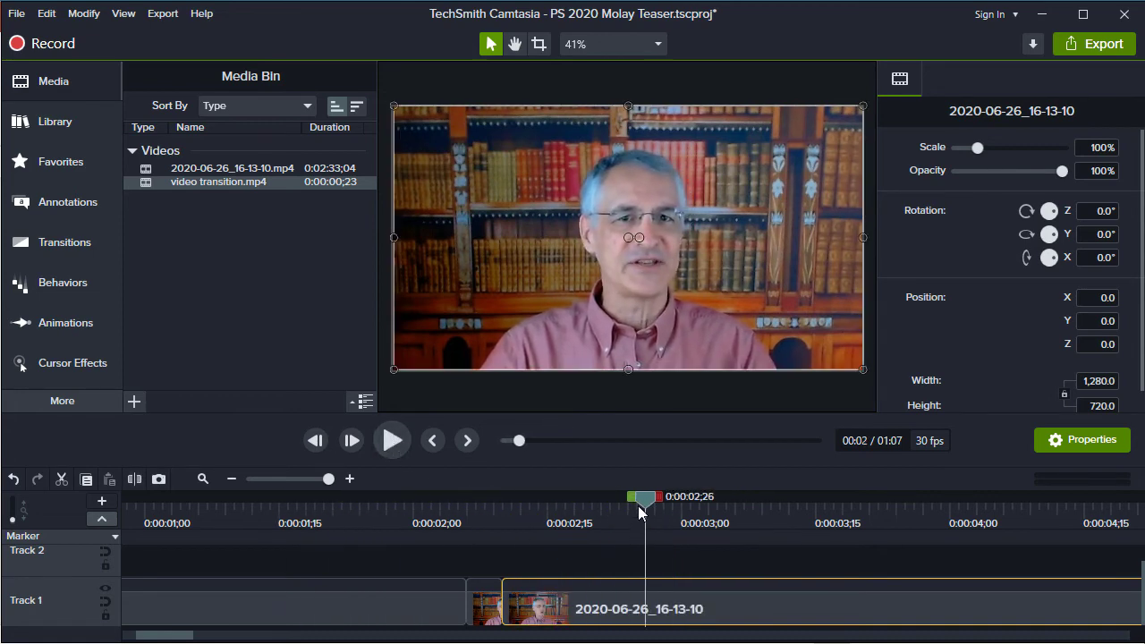
# Hide the Media Bin to enlarge the canvas and replay the transition from 0:00:01;17
pyautogui.moveTo(643, 509); pyautogui.dragTo(296, 511)
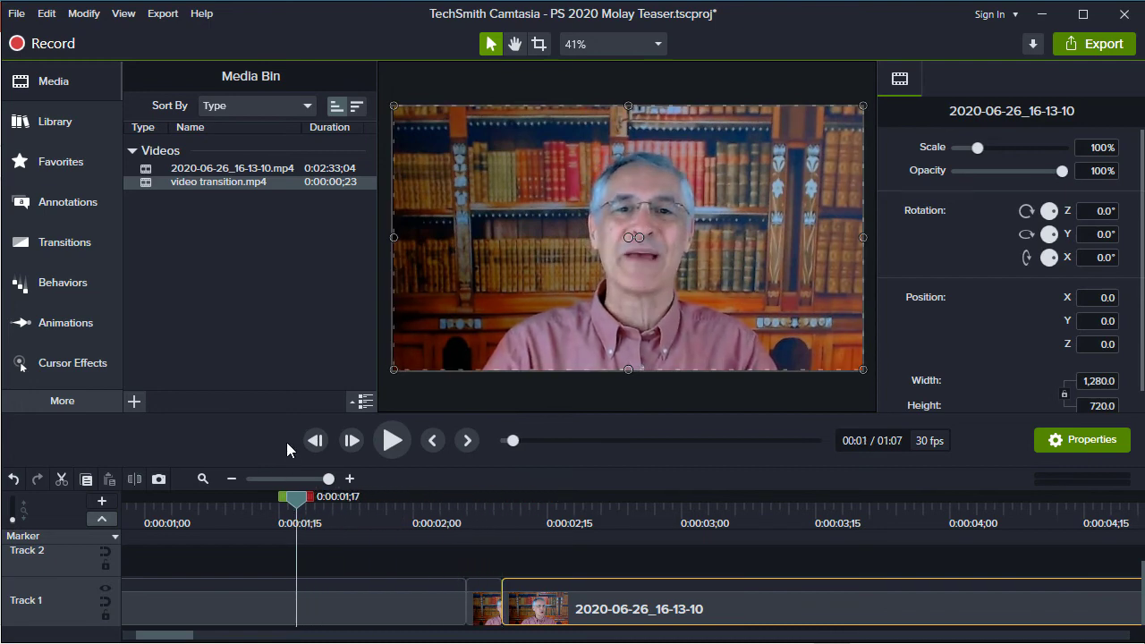
pyautogui.click(49, 85)
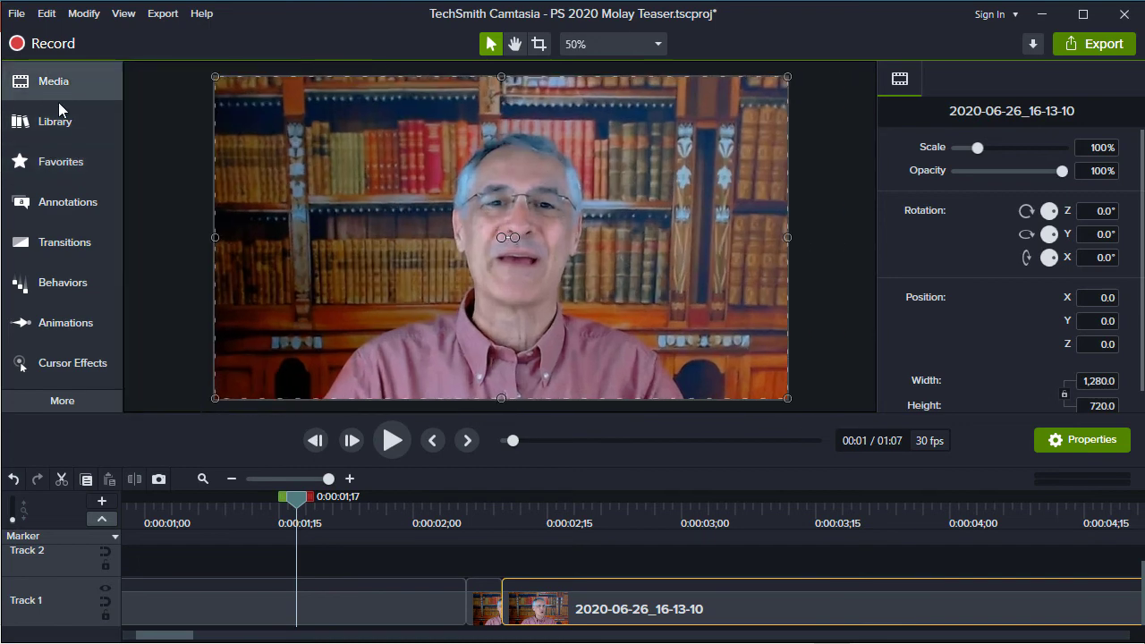
pyautogui.click(390, 441)
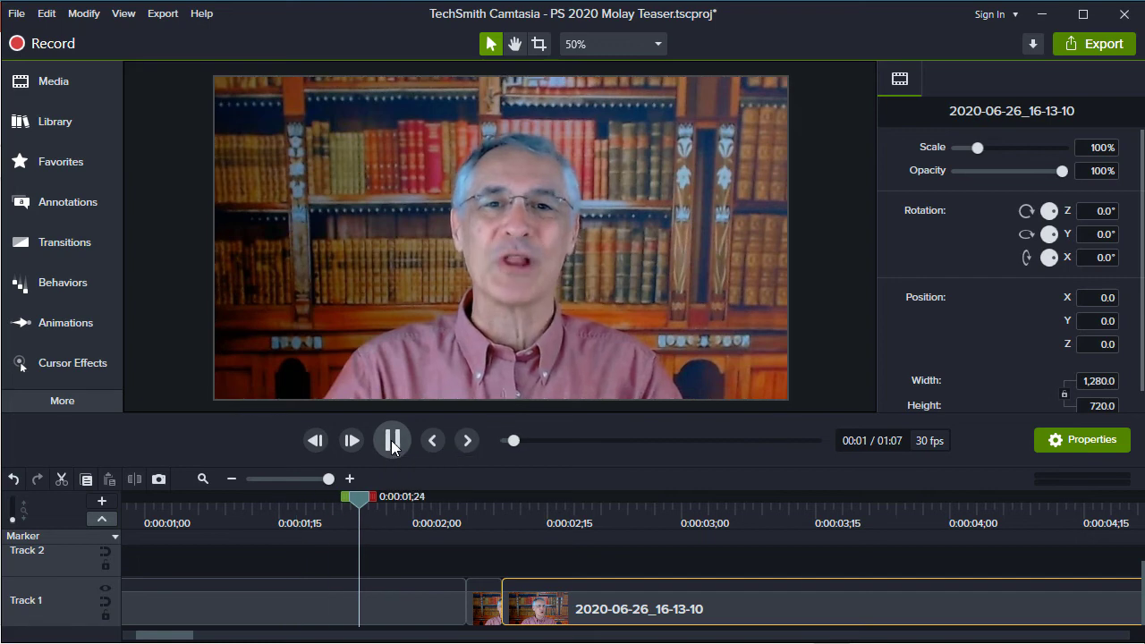
pyautogui.click(391, 440)
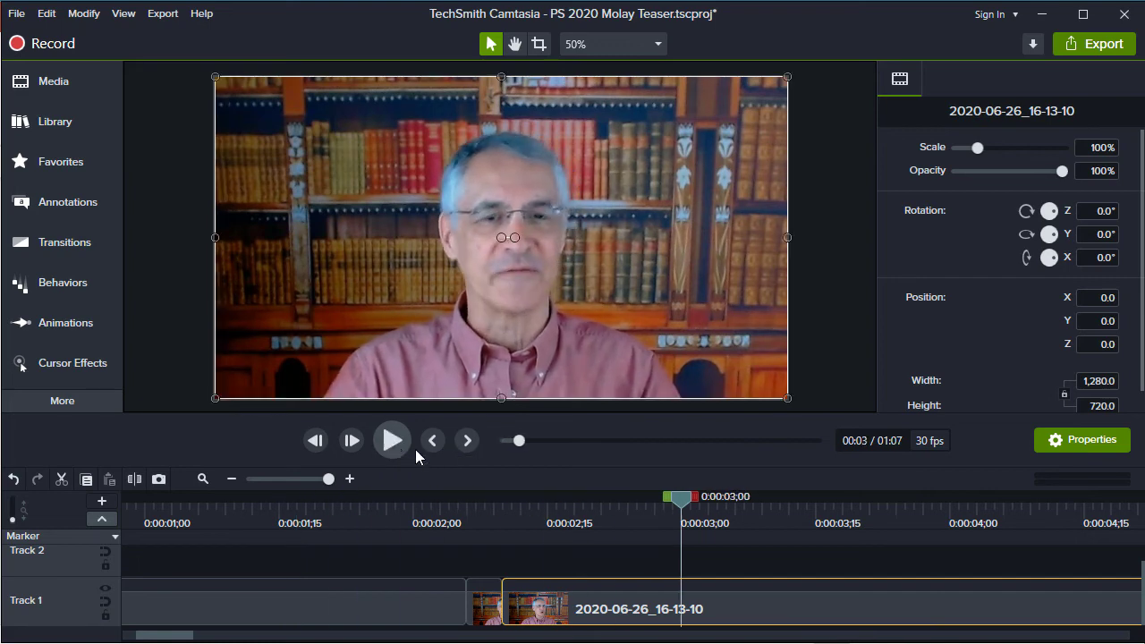
# Split the Track 1 clip that follows the transition at 0:00:03;13
pyautogui.moveTo(414, 511); pyautogui.dragTo(455, 521)
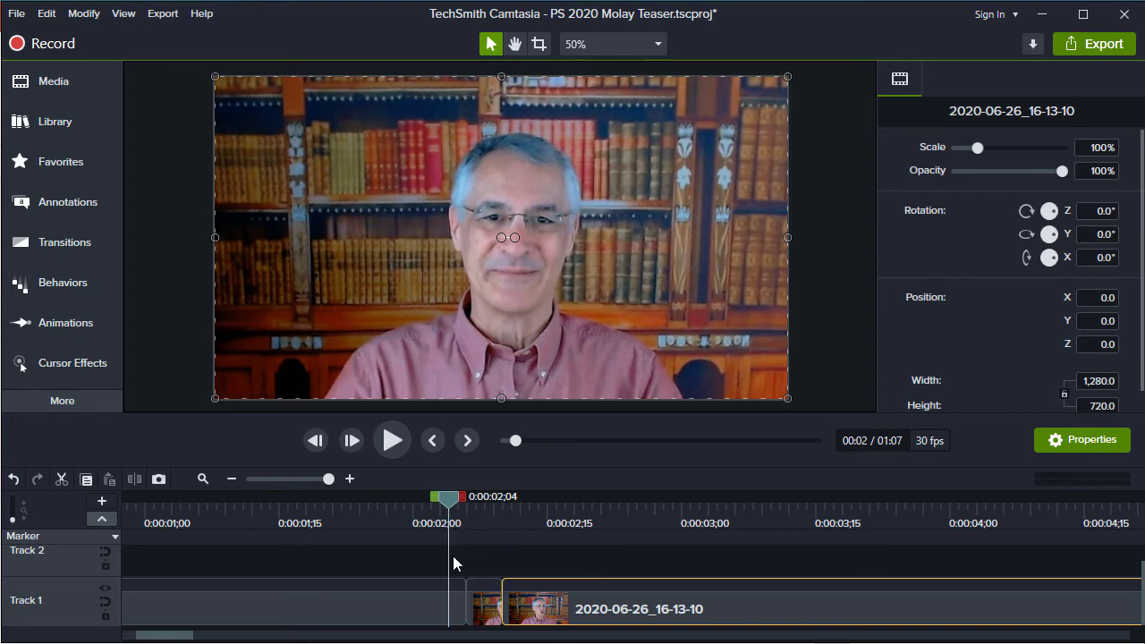
pyautogui.hscroll(4, 442, 559)
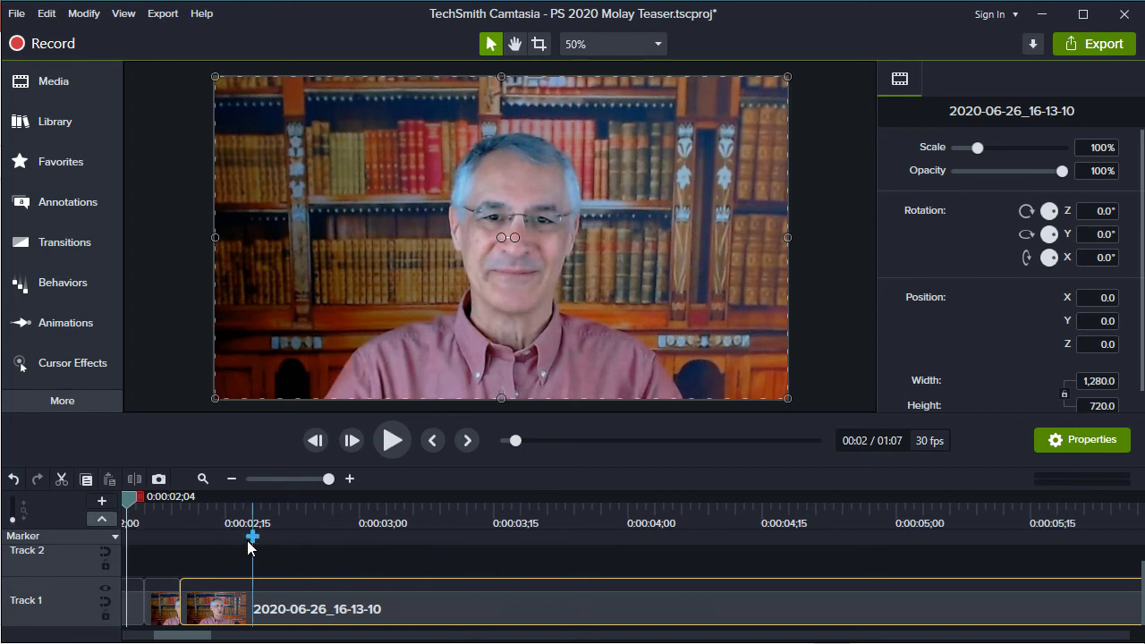
pyautogui.moveTo(129, 498); pyautogui.dragTo(480, 493)
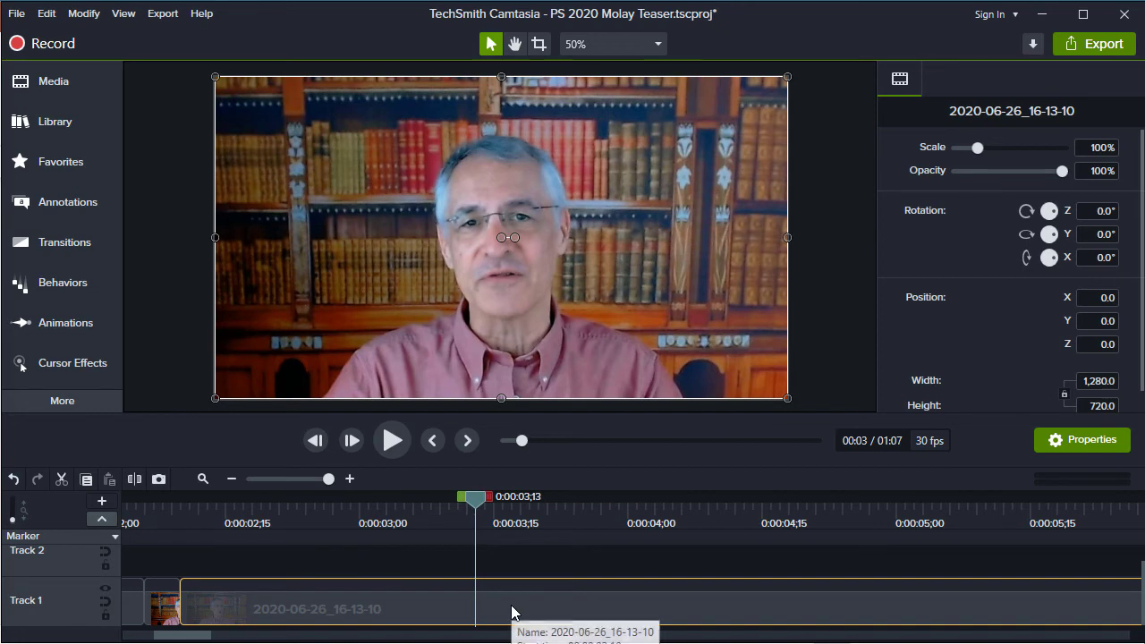
pyautogui.press('s')
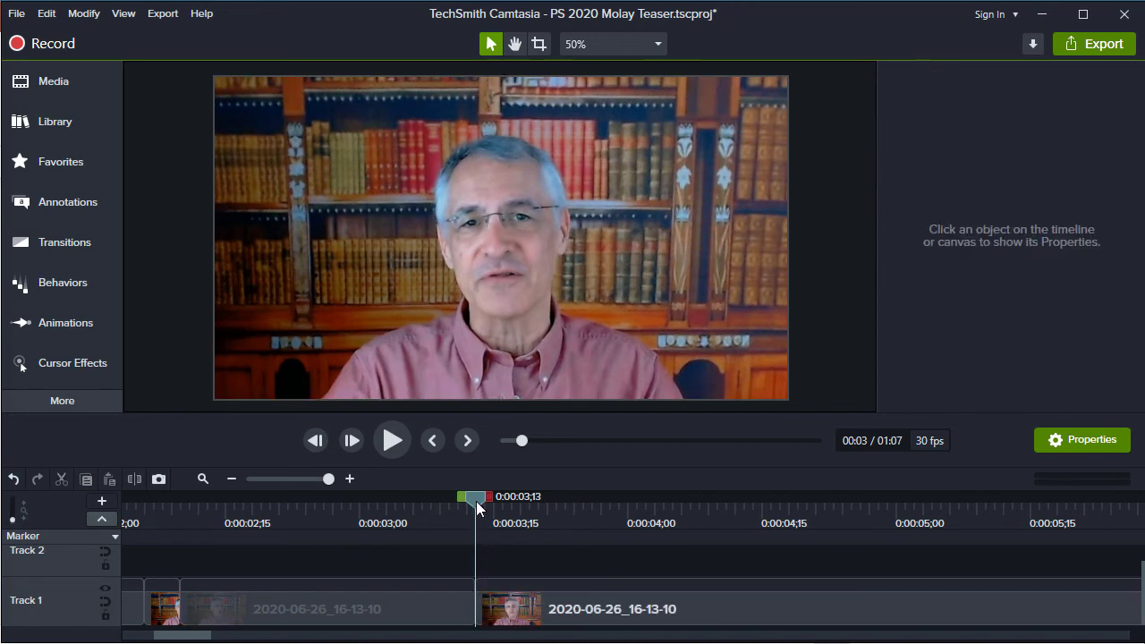
# Split the last Track 1 clip at 0:00:05;14 and delete the section between 0:00:03;13 and that split
pyautogui.moveTo(477, 496); pyautogui.dragTo(1017, 524)
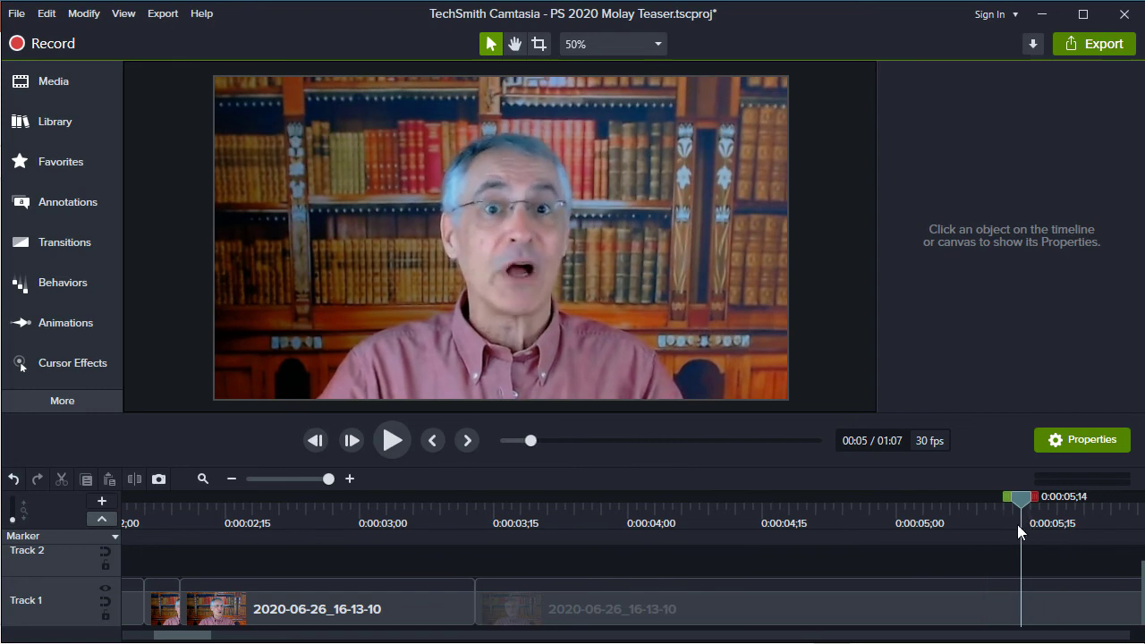
pyautogui.click(1046, 606)
pyautogui.press('s')
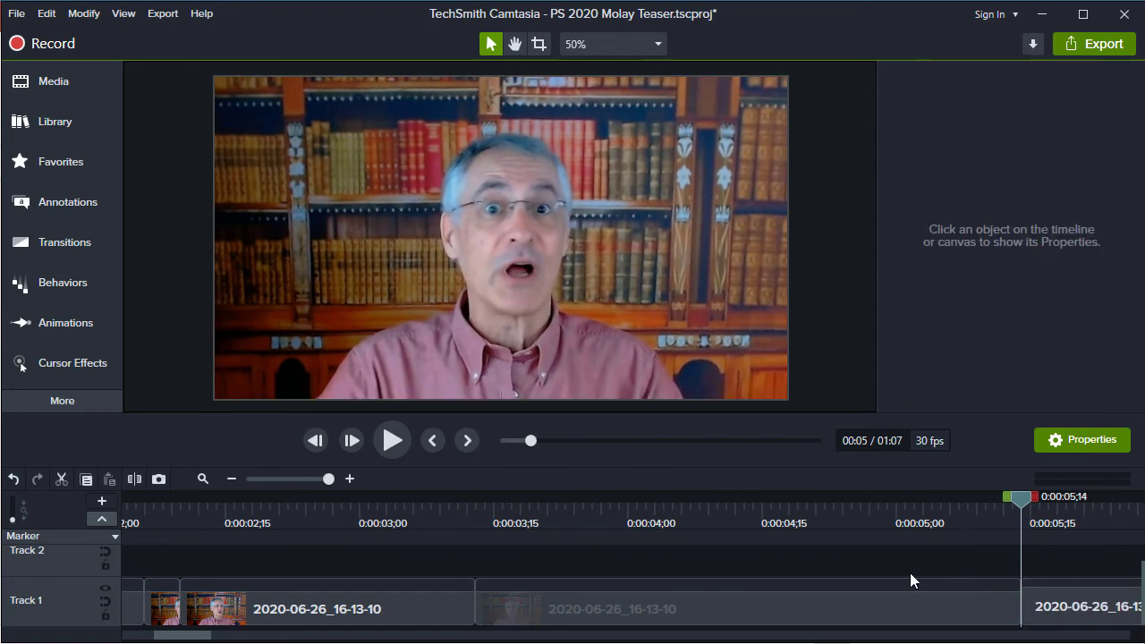
pyautogui.click(910, 602)
pyautogui.press('Delete')
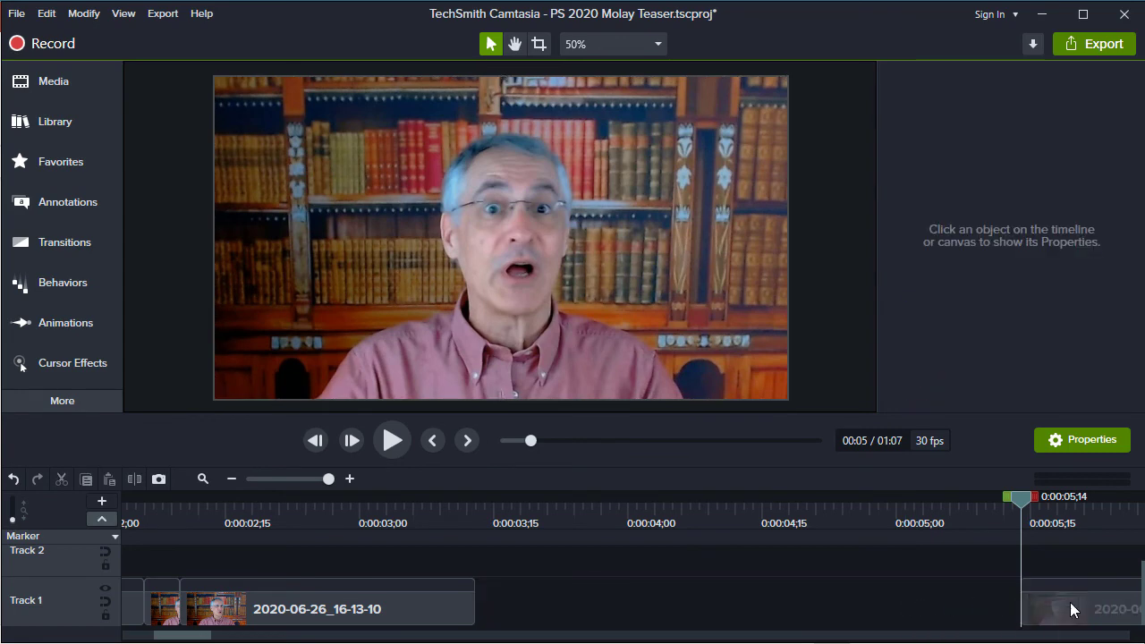
# Close the Track 1 gap by moving the last clip against the one ending at 0:00:03;13, and compare the frames around the cut
pyautogui.moveTo(1070, 602); pyautogui.dragTo(509, 564)
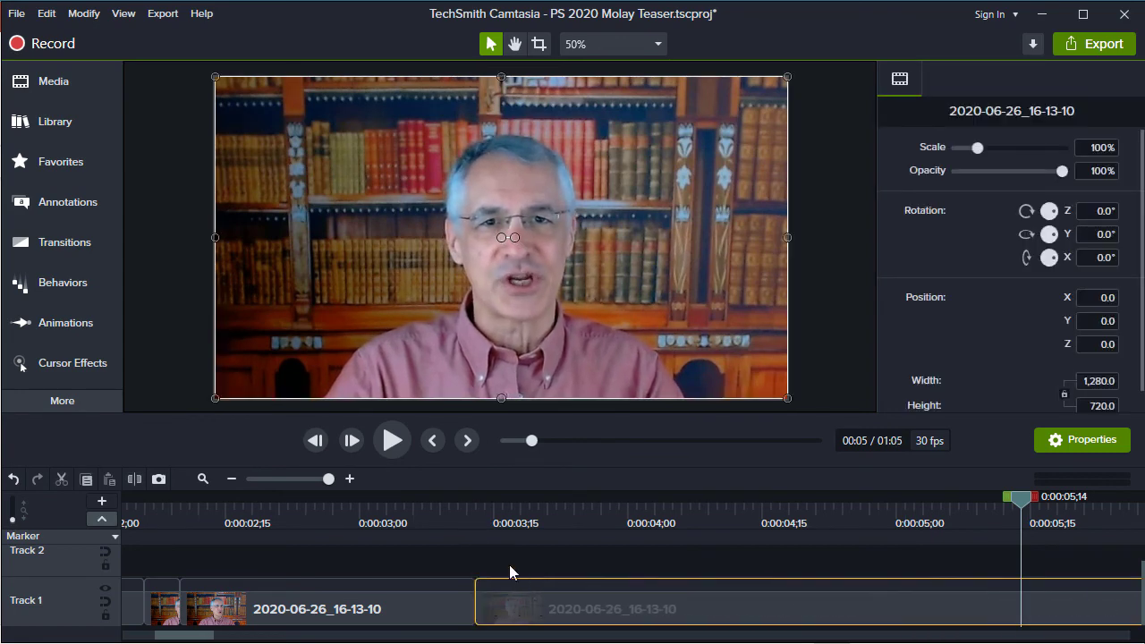
pyautogui.click(471, 510)
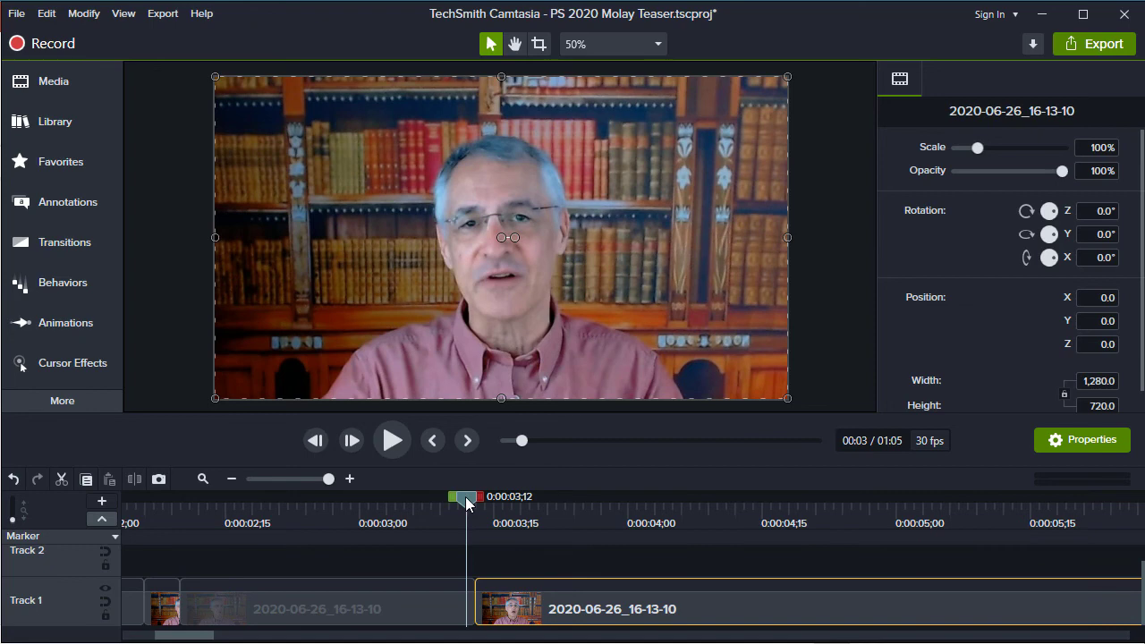
pyautogui.press('.')
pyautogui.press(',')
pyautogui.press('.')
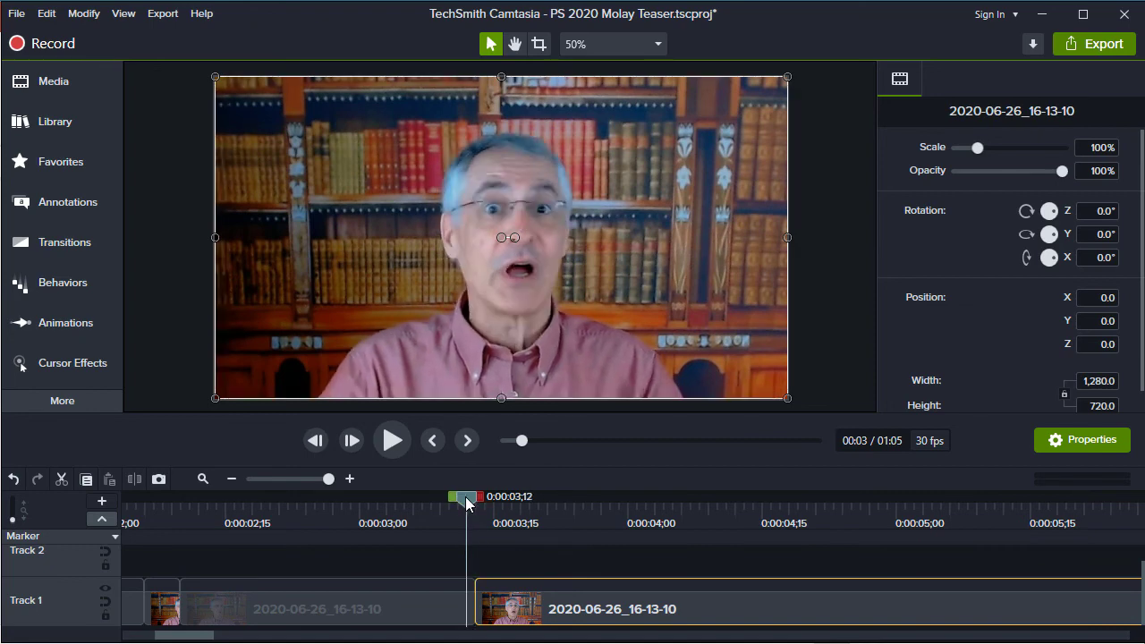
pyautogui.press(',')
pyautogui.press('.')
pyautogui.press(',')
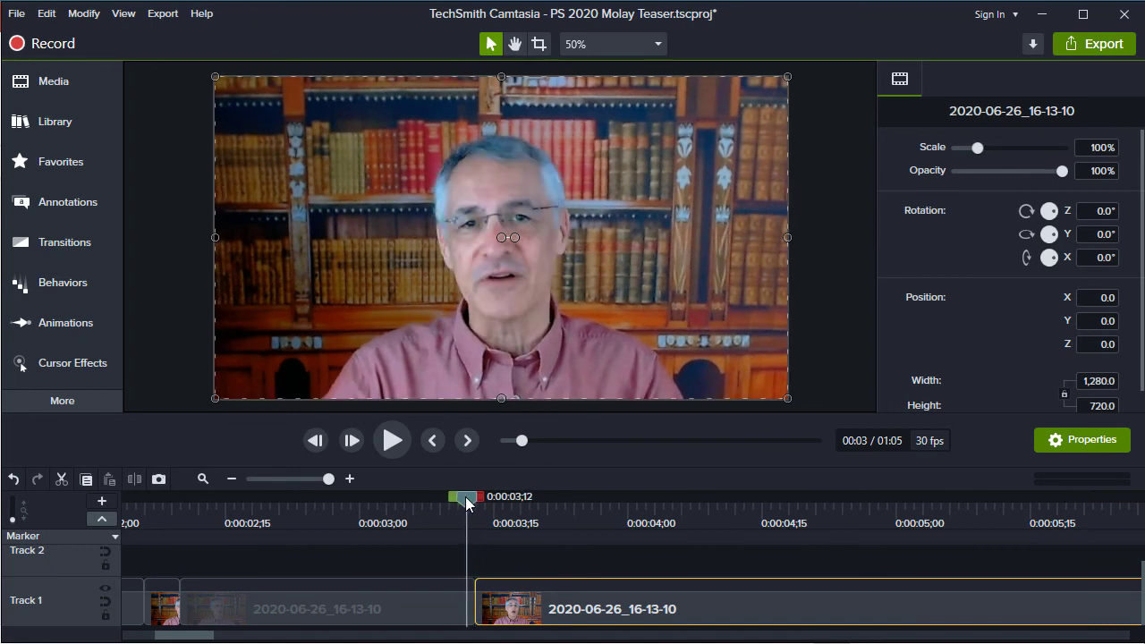
pyautogui.press('.')
pyautogui.press(',')
pyautogui.click(465, 500)
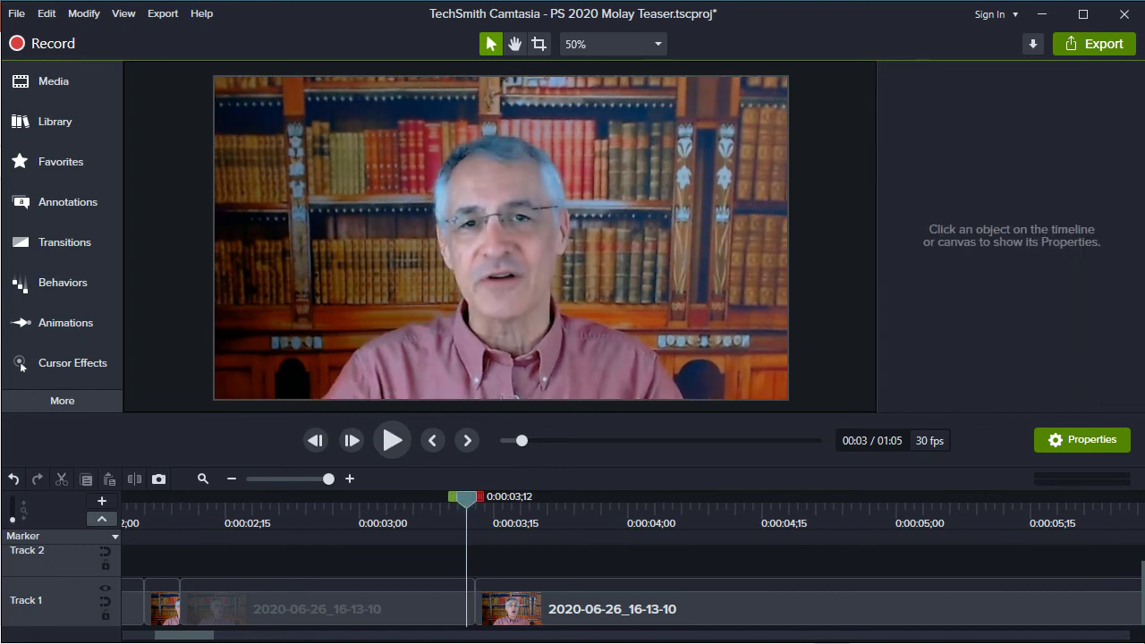
# Export the frame at 0:00:03;12, just before the cut, as PNG file f3 in the Transitions folder
pyautogui.click(437, 612)
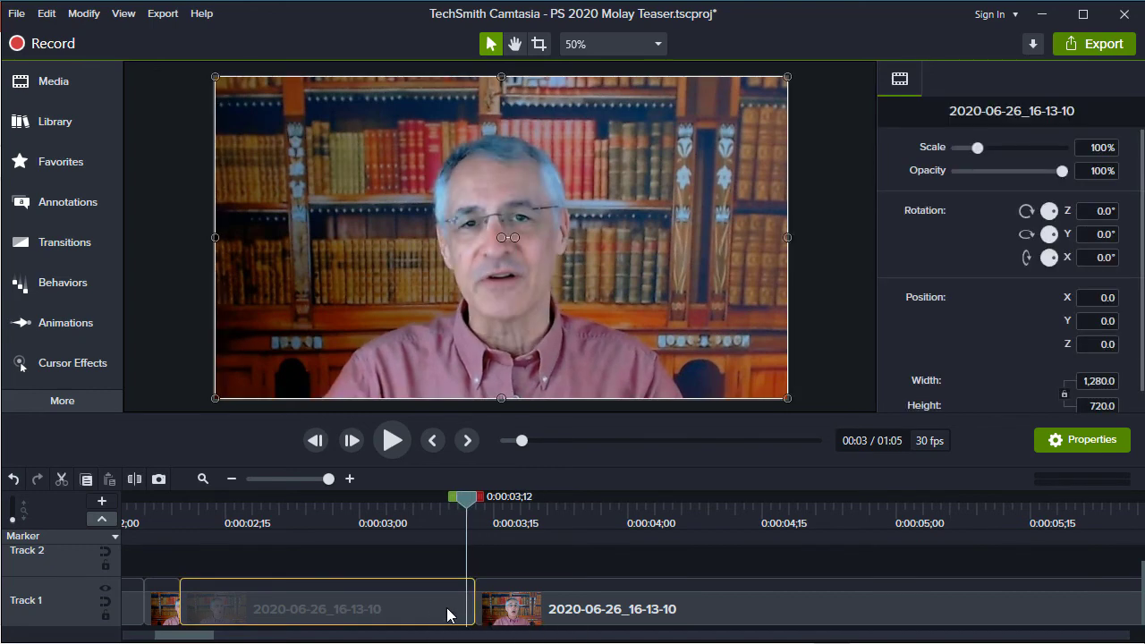
pyautogui.click(154, 14)
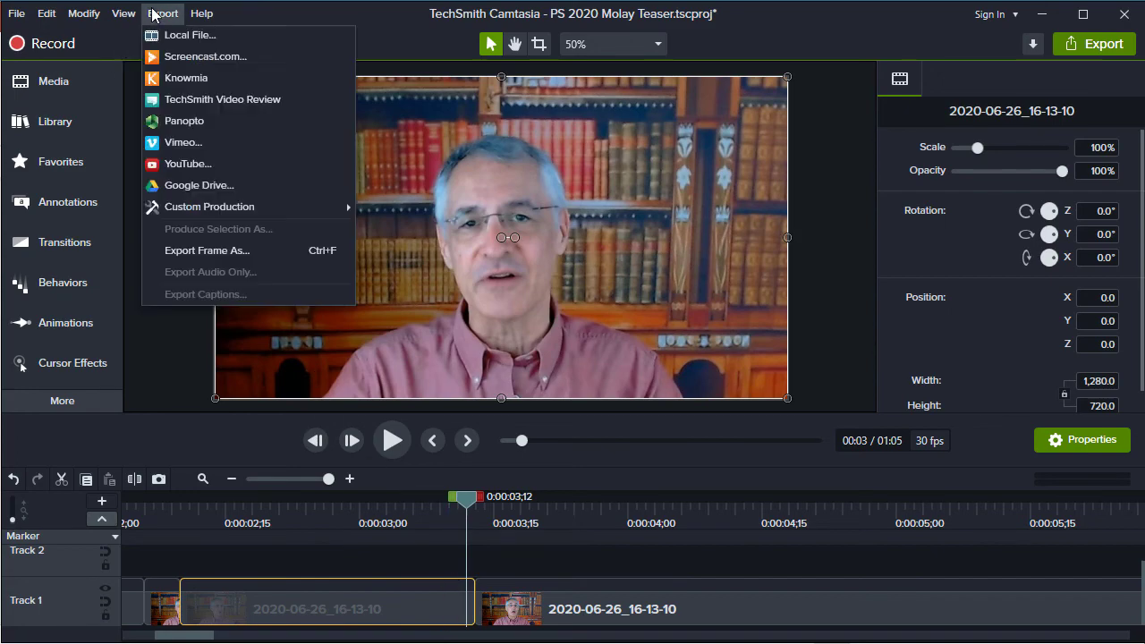
pyautogui.click(199, 250)
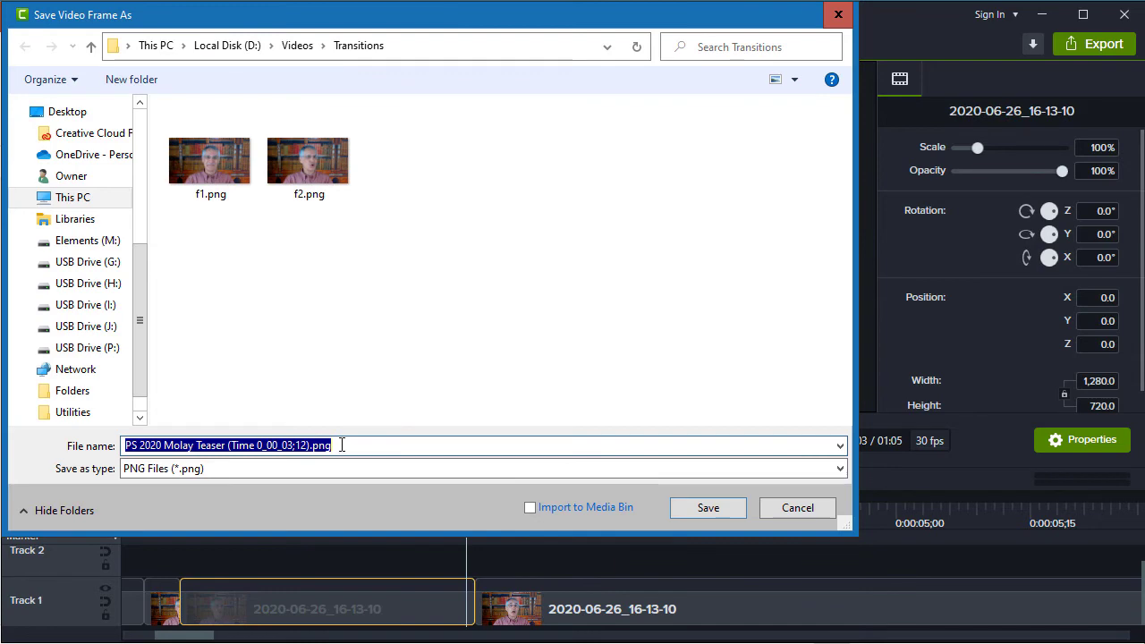
pyautogui.write('f3')
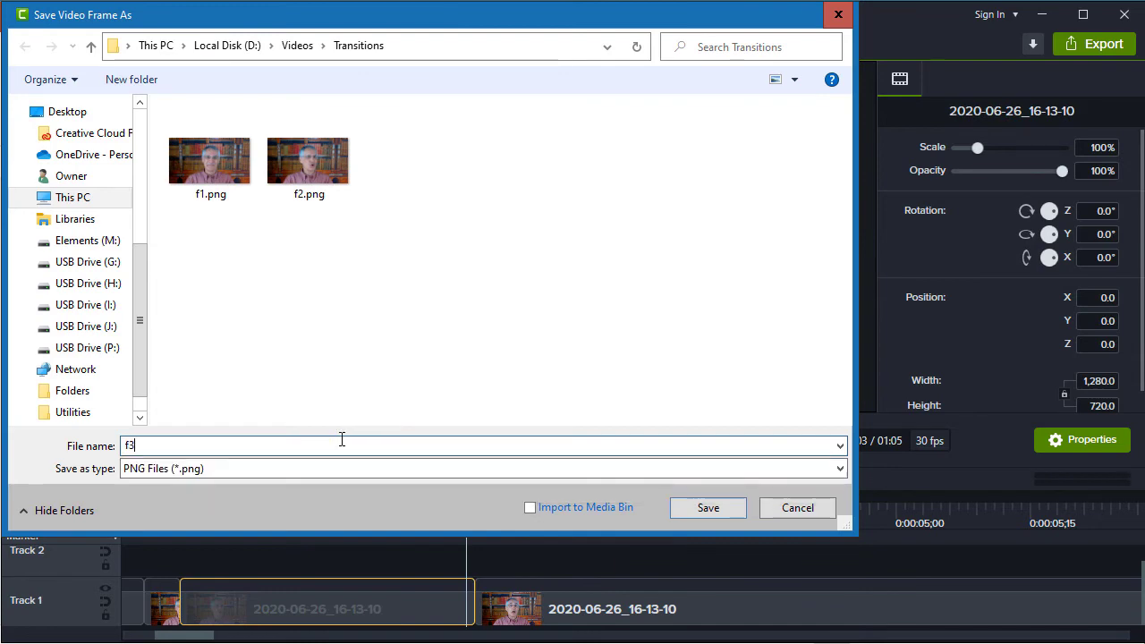
pyautogui.click(696, 513)
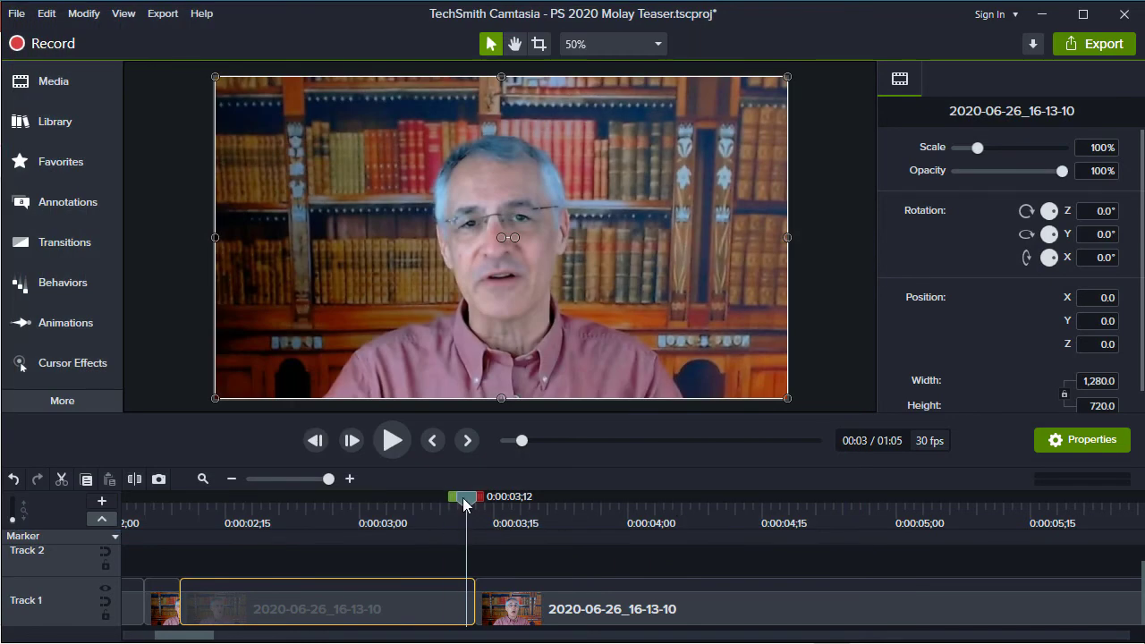
# Export the frame at 0:00:03;13, just after the cut, as PNG file f4 in the Transitions folder
pyautogui.moveTo(463, 497); pyautogui.dragTo(479, 506)
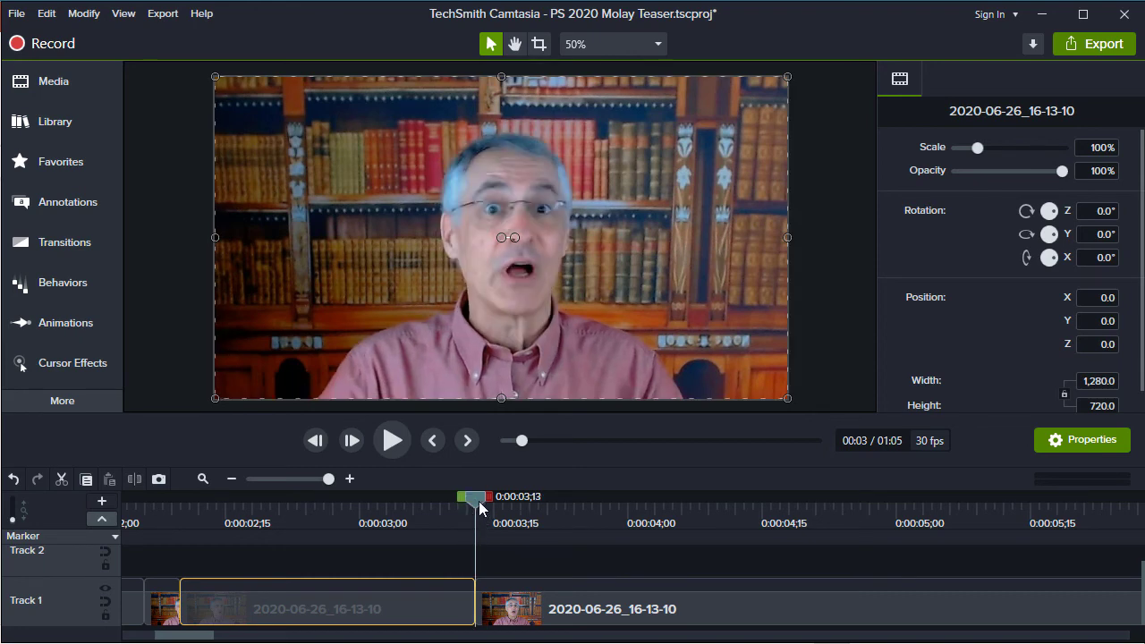
pyautogui.click(162, 13)
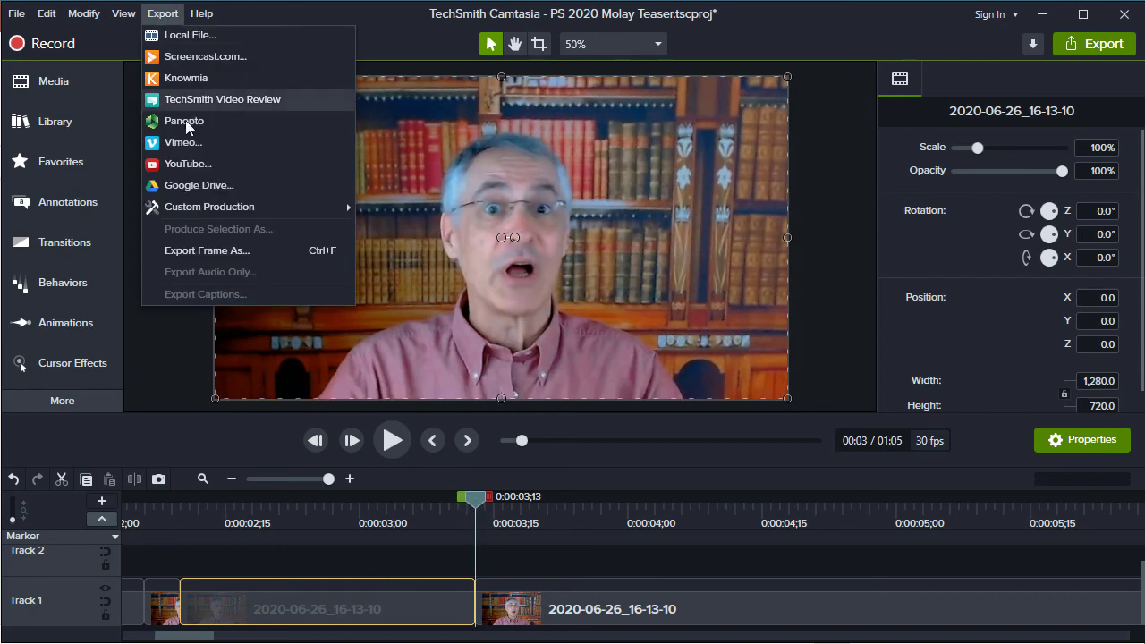
pyautogui.click(223, 254)
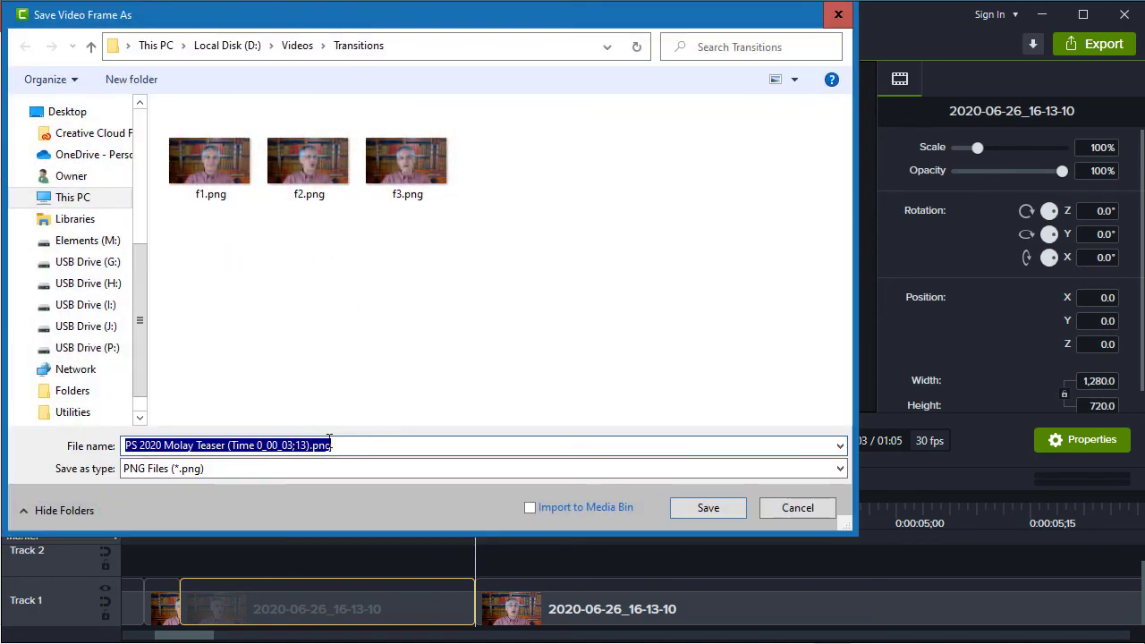
pyautogui.write('f4')
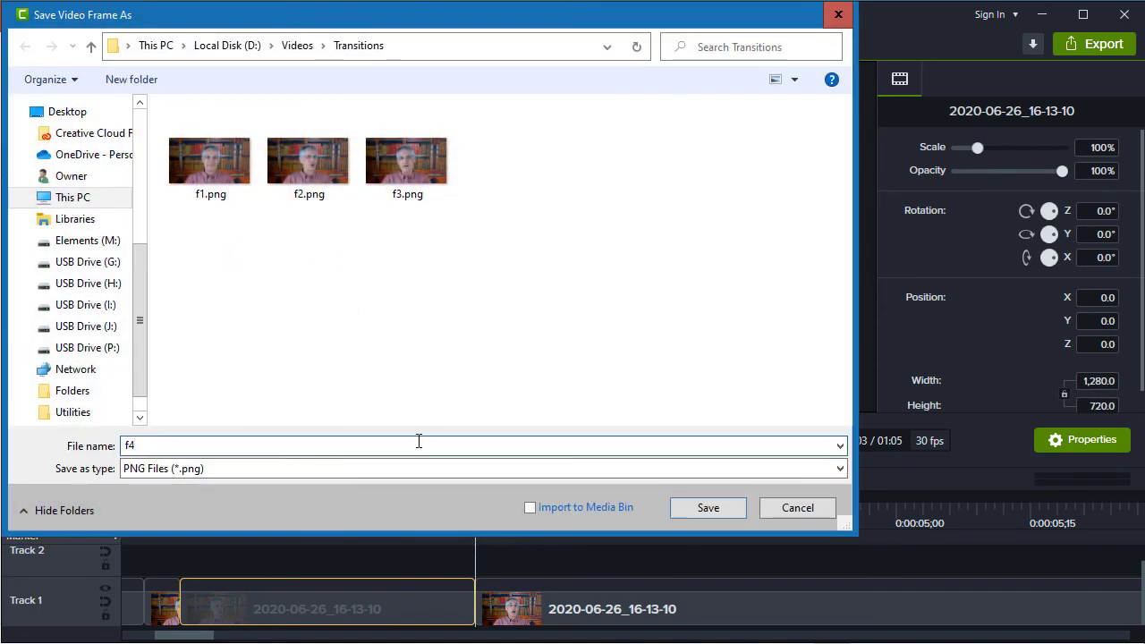
pyautogui.press('Return')
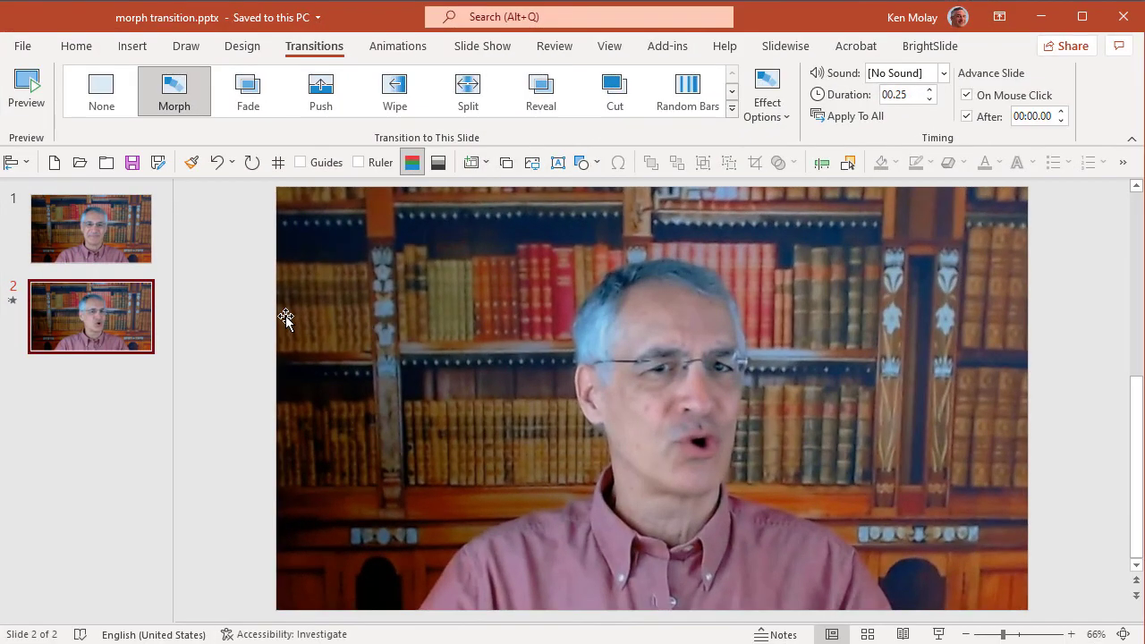
# Switch to morph transition.pptx in PowerPoint and replace the picture on slide 1 with f3.png
pyautogui.click(123, 253)
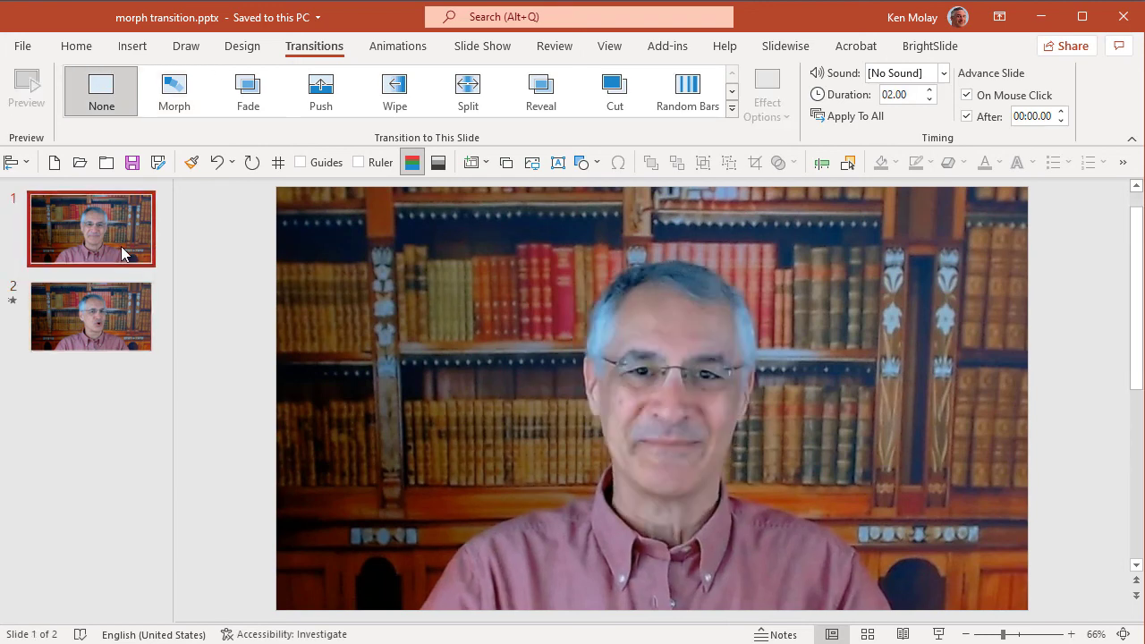
pyautogui.click(568, 328)
pyautogui.rightClick(567, 328)
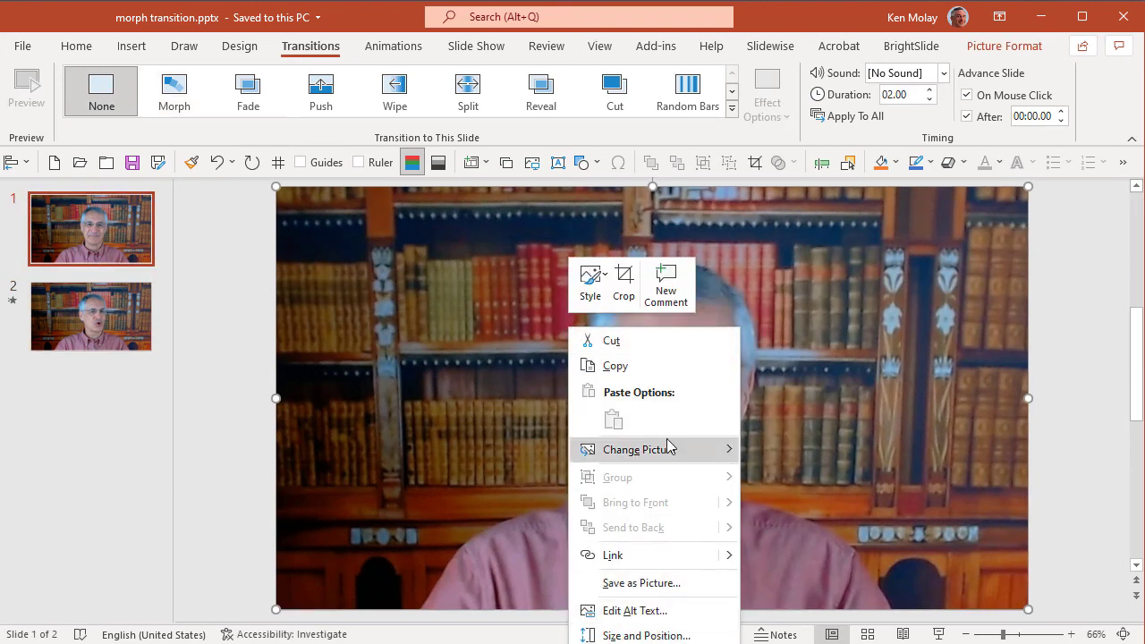
pyautogui.moveTo(669, 448)
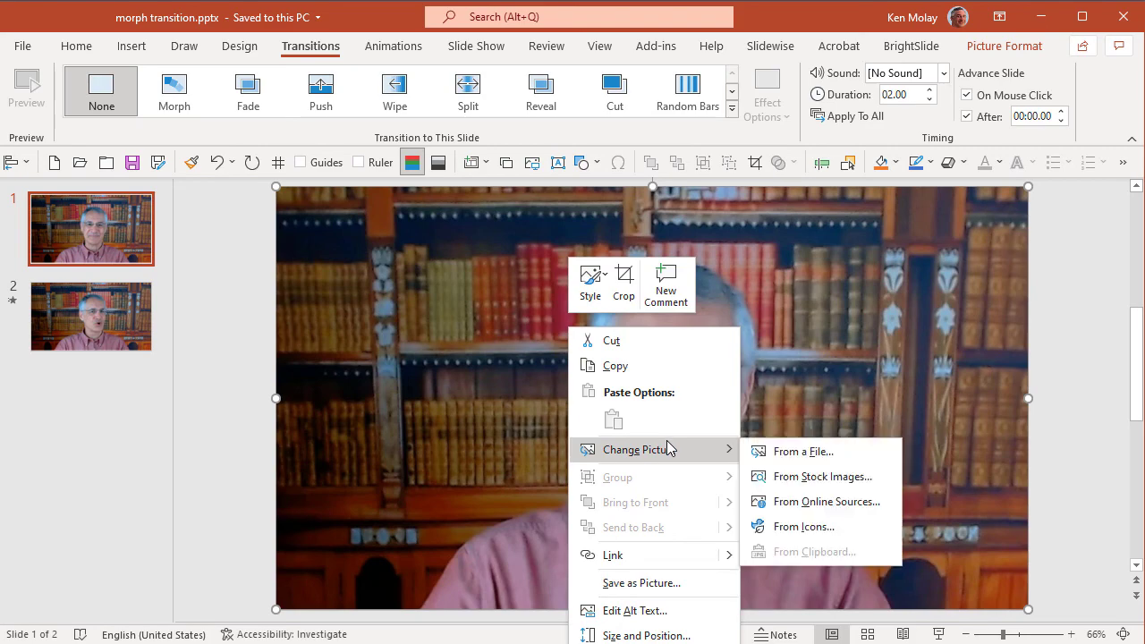
pyautogui.click(824, 452)
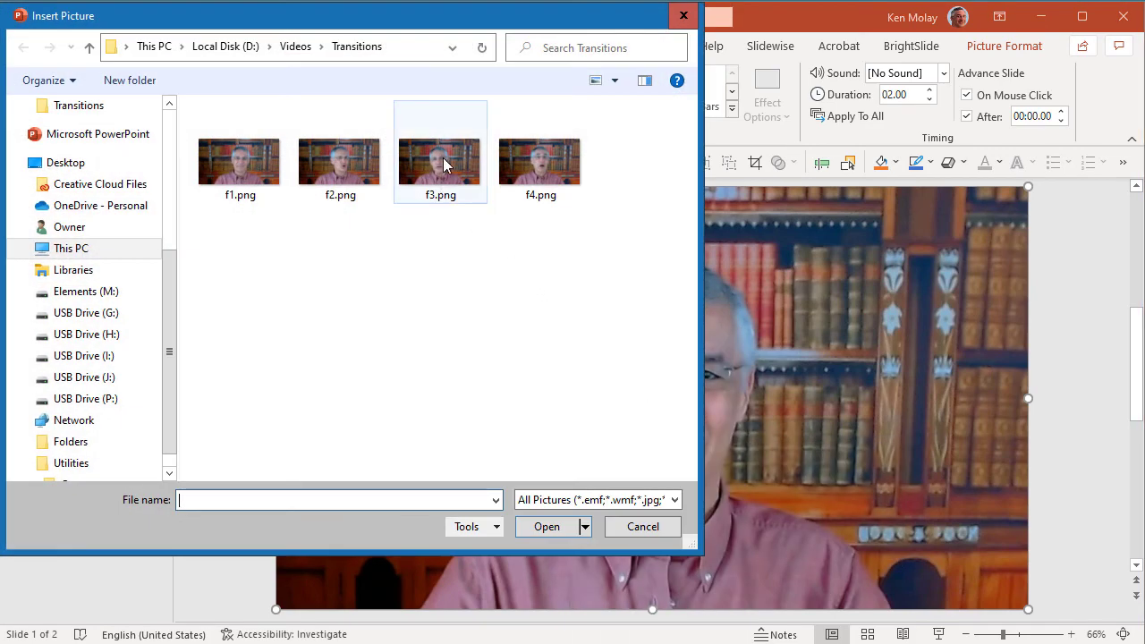
pyautogui.doubleClick(439, 161)
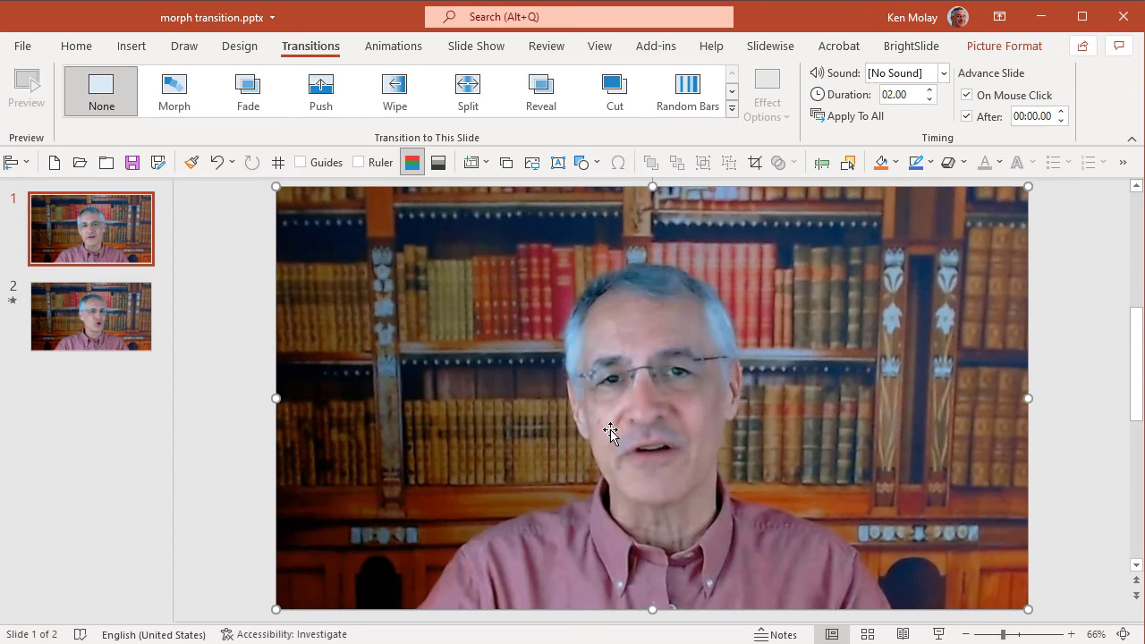
# Replace the picture on slide 2 with f4.png and flip between both slides to compare them
pyautogui.click(127, 315)
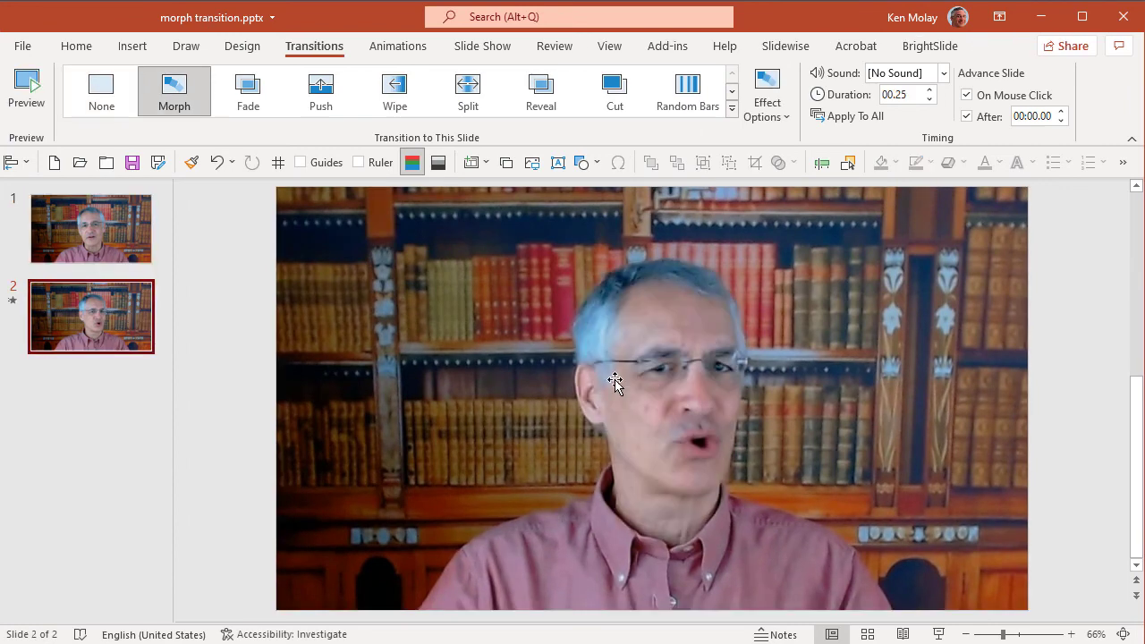
pyautogui.click(616, 383)
pyautogui.rightClick(615, 383)
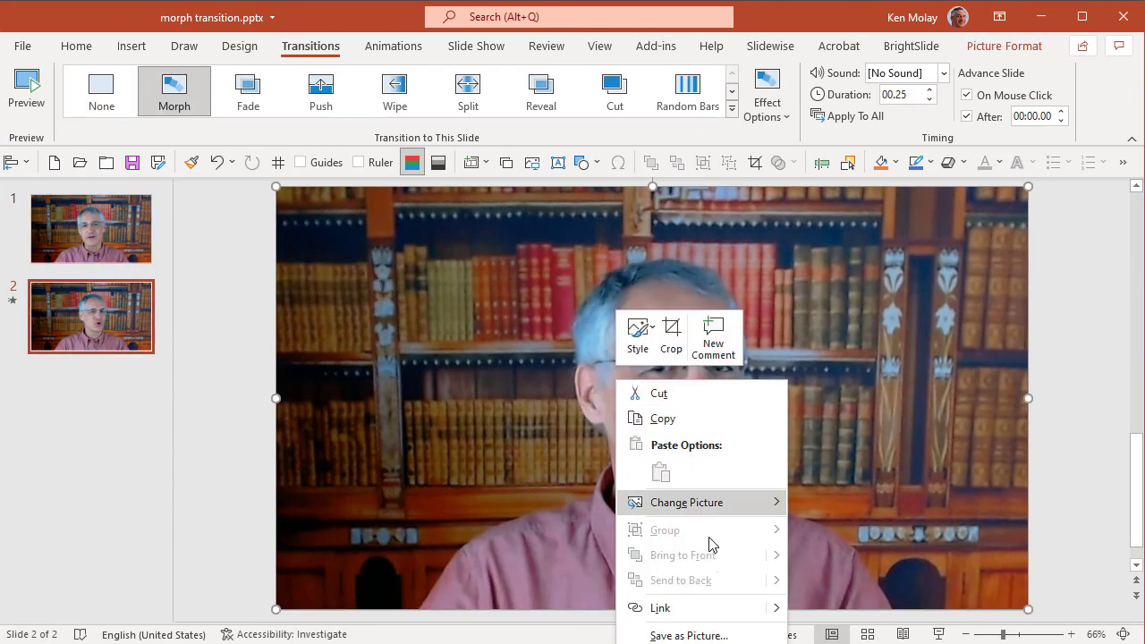
pyautogui.moveTo(726, 515)
pyautogui.click(864, 505)
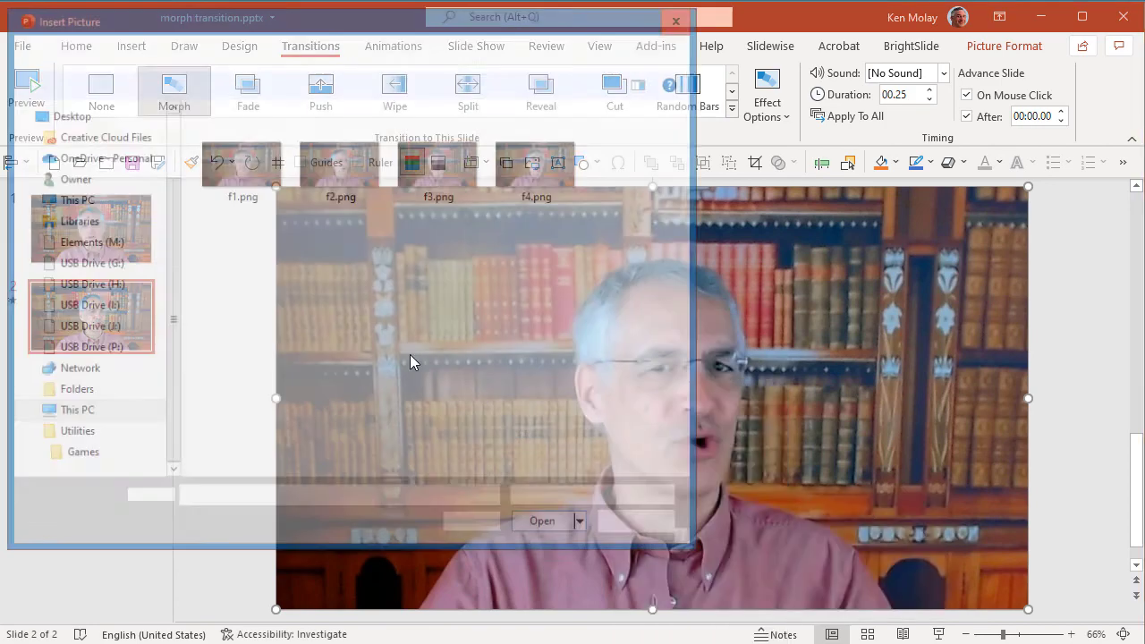
pyautogui.click(526, 196)
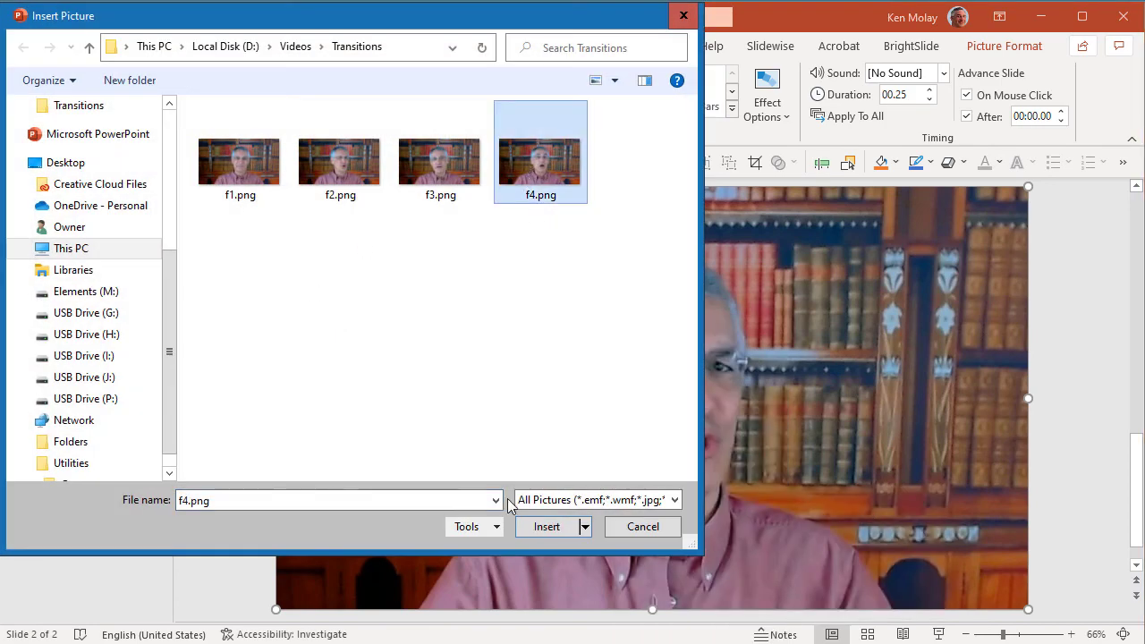
pyautogui.click(545, 527)
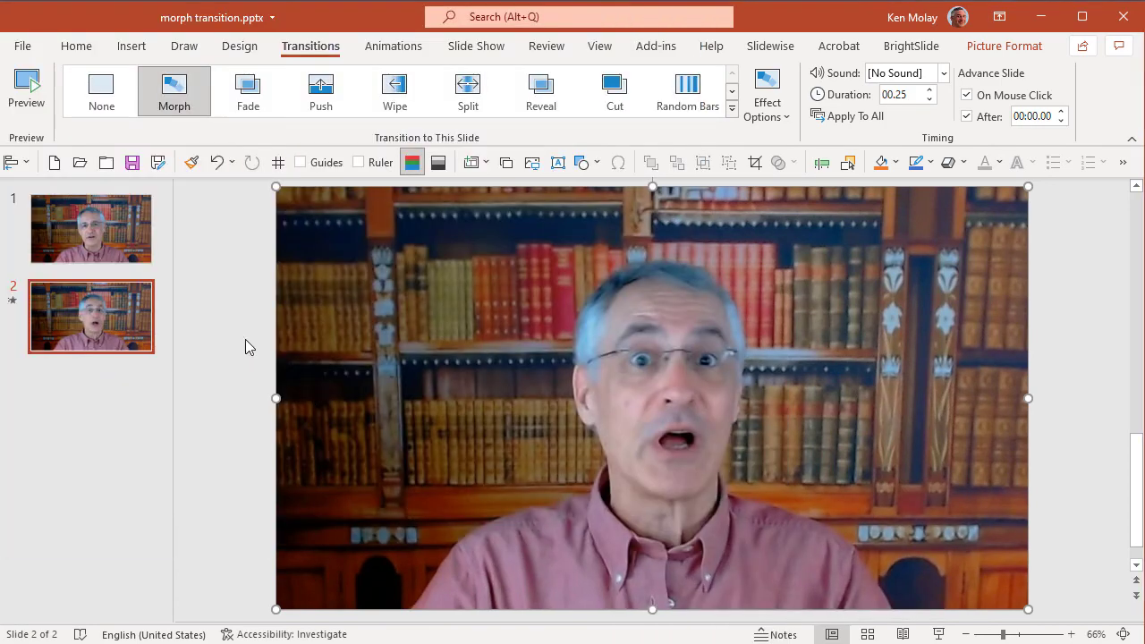
pyautogui.click(105, 232)
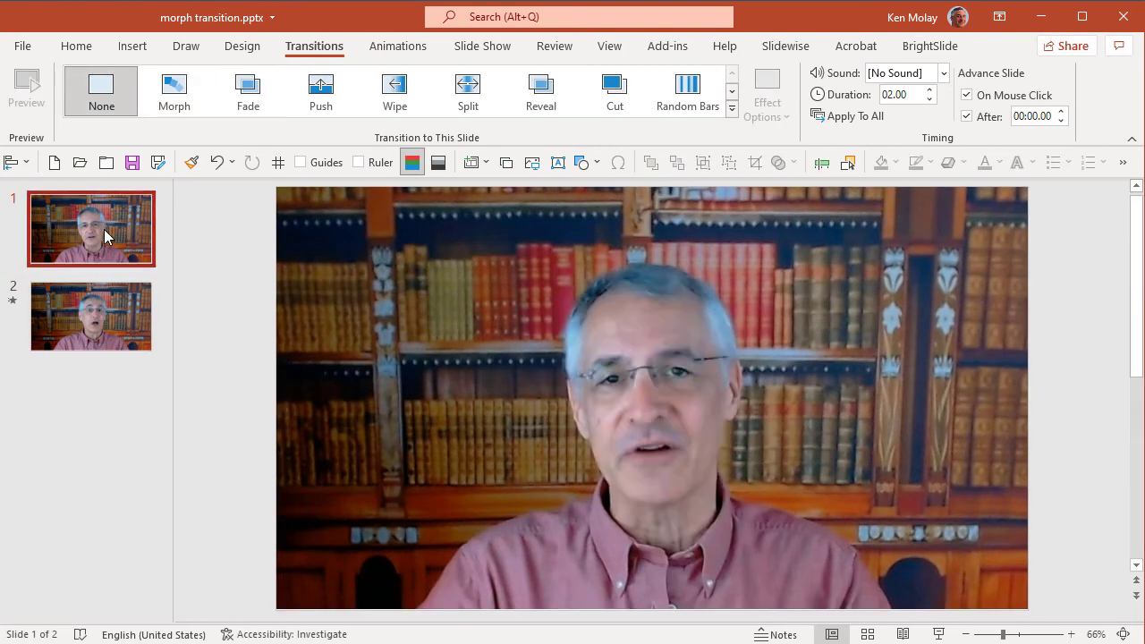
pyautogui.click(102, 305)
pyautogui.press('Up')
pyautogui.press('Down')
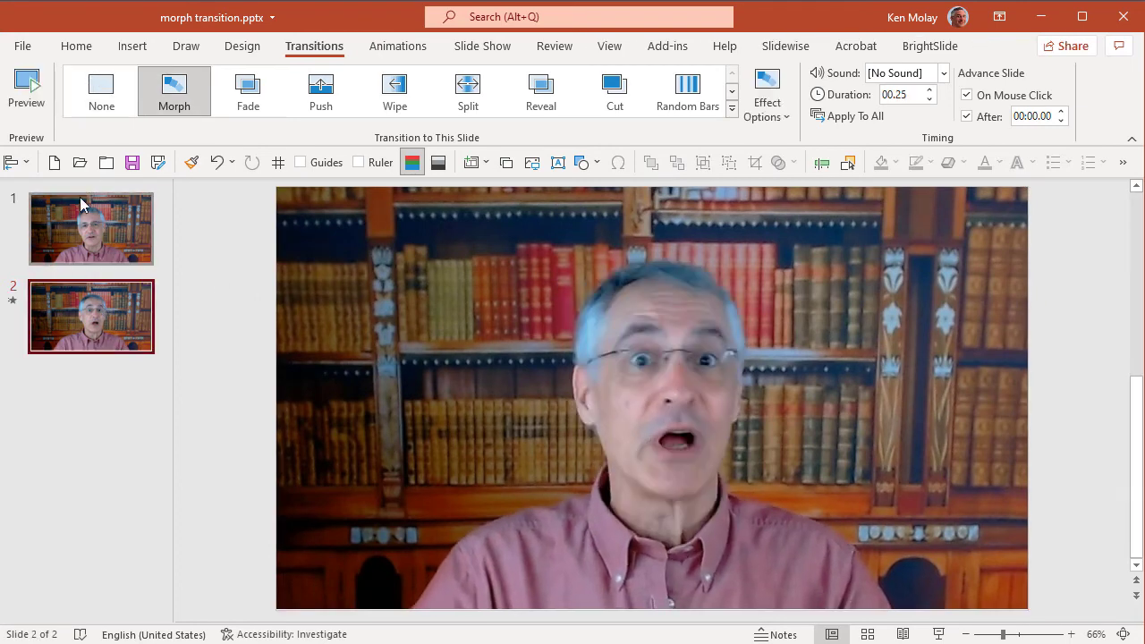
# Export the presentation as an Ultra HD (4K) MPEG-4 video named transition 2.mp4 in the Transitions folder
pyautogui.click(19, 49)
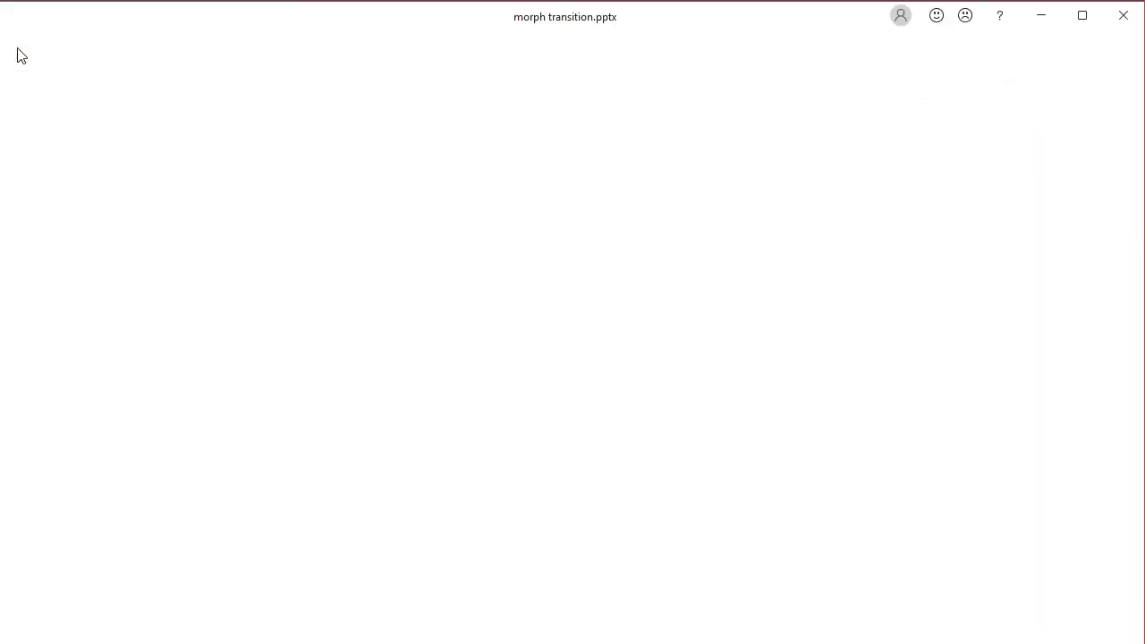
pyautogui.click(68, 447)
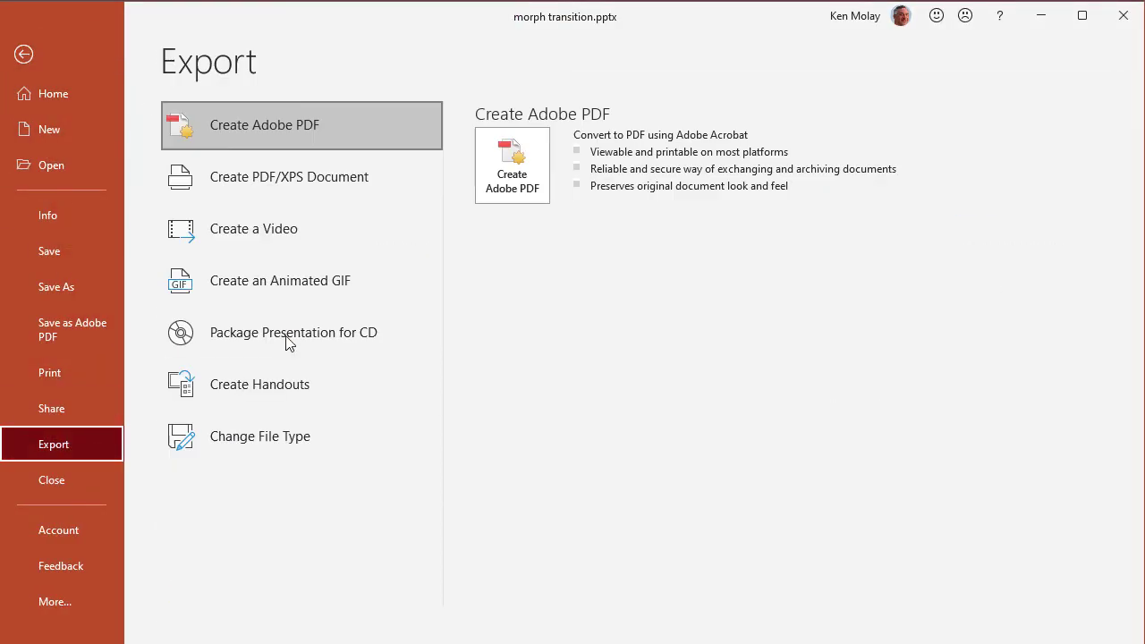
pyautogui.click(288, 229)
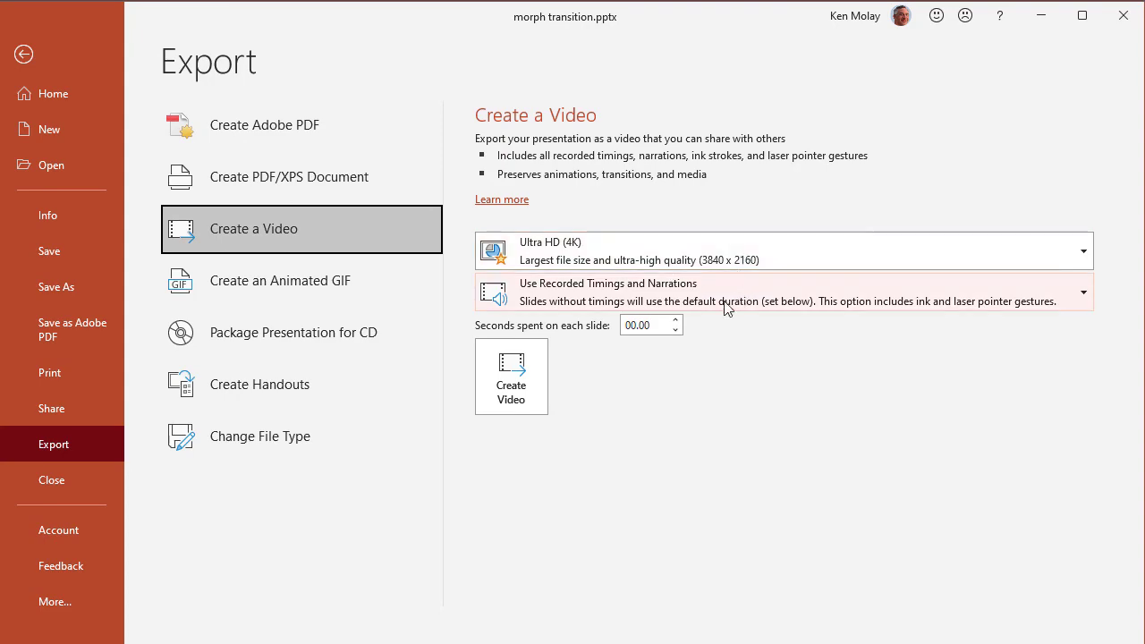
pyautogui.click(513, 386)
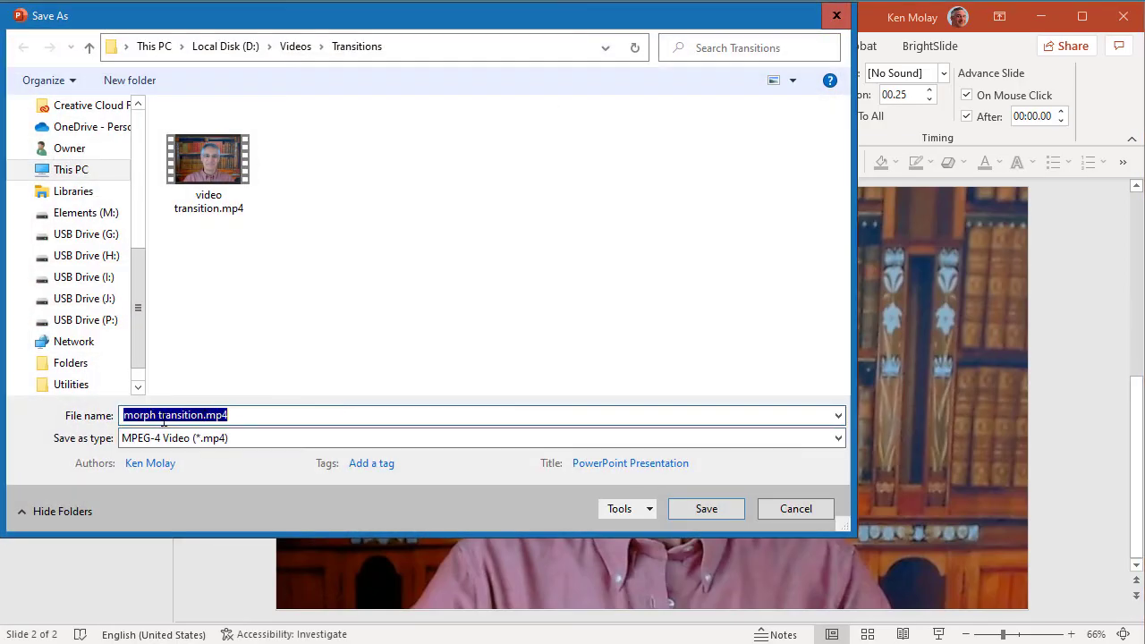
pyautogui.moveTo(159, 421); pyautogui.dragTo(74, 423)
pyautogui.press('BackSpace')
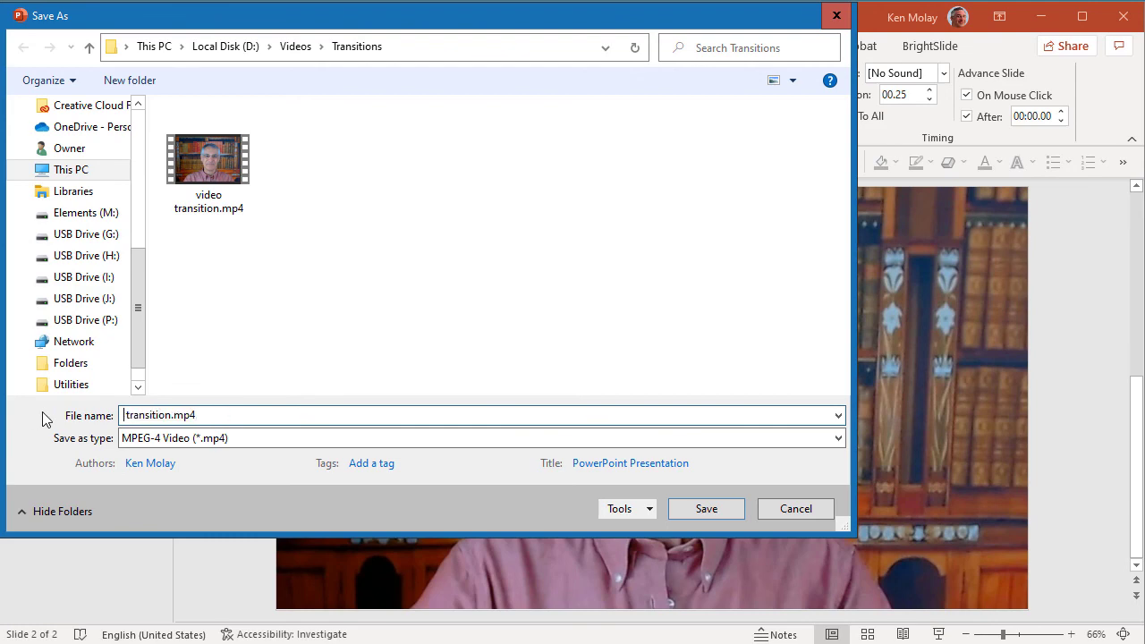
pyautogui.click(167, 416)
pyautogui.write('2')
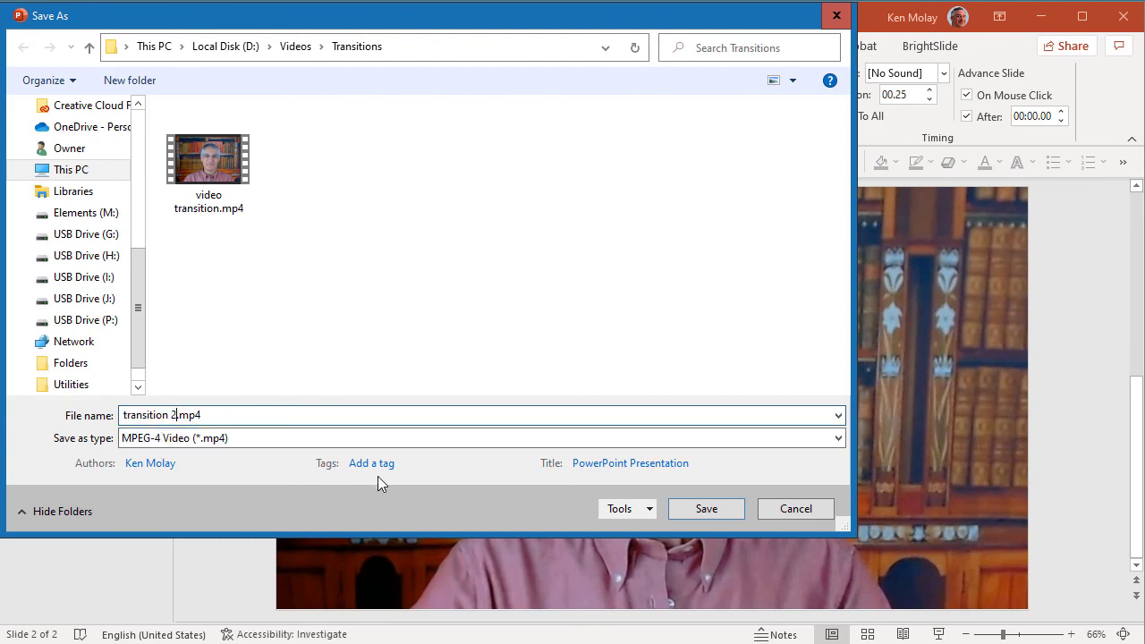
pyautogui.click(700, 506)
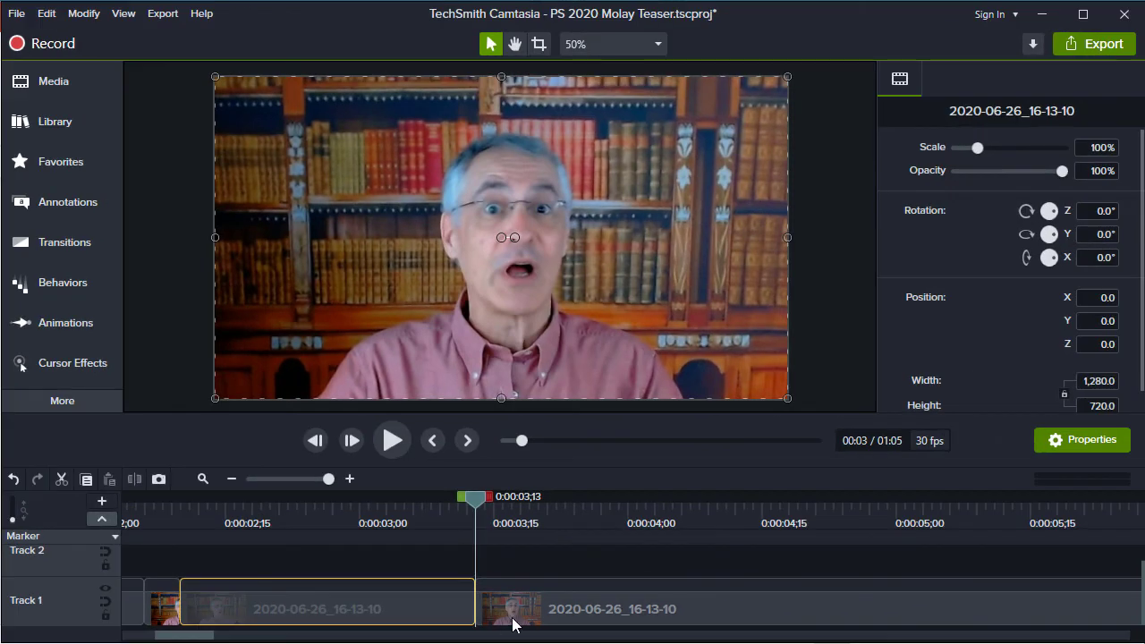
# Switch back to Camtasia and open a gap after 0:00:03;13 by moving the last Track 1 clip to start at about 0:00:04;20
pyautogui.moveTo(537, 611); pyautogui.dragTo(842, 602)
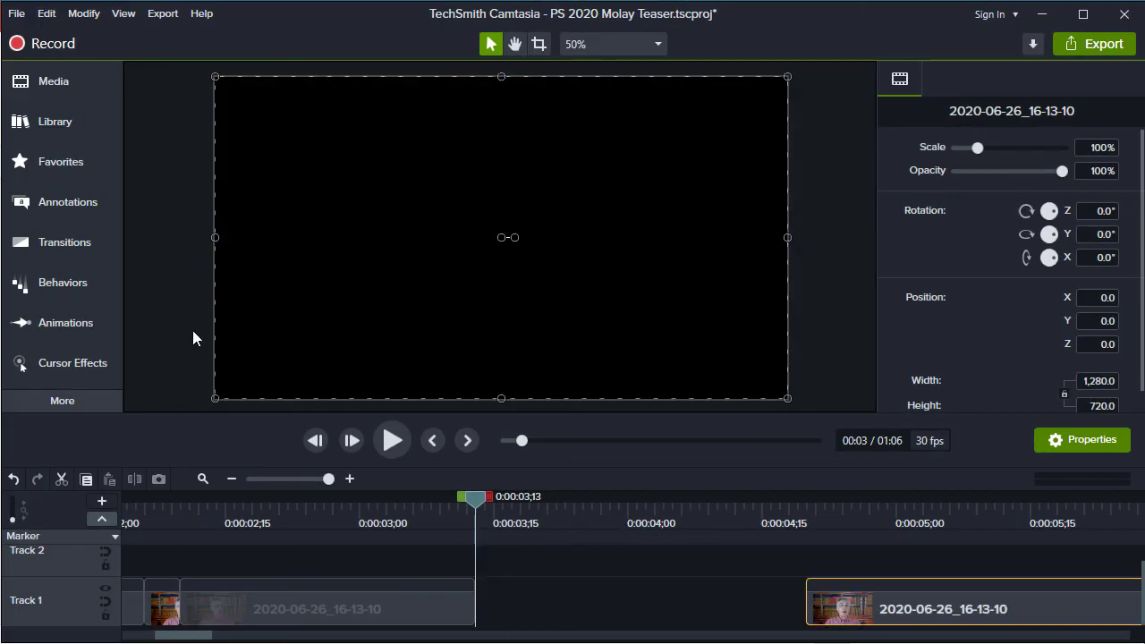
# Import transition 2.mp4 from the Transitions folder and place it in the Track 1 gap, starting at about 0:00:03;26
pyautogui.click(42, 88)
pyautogui.click(134, 401)
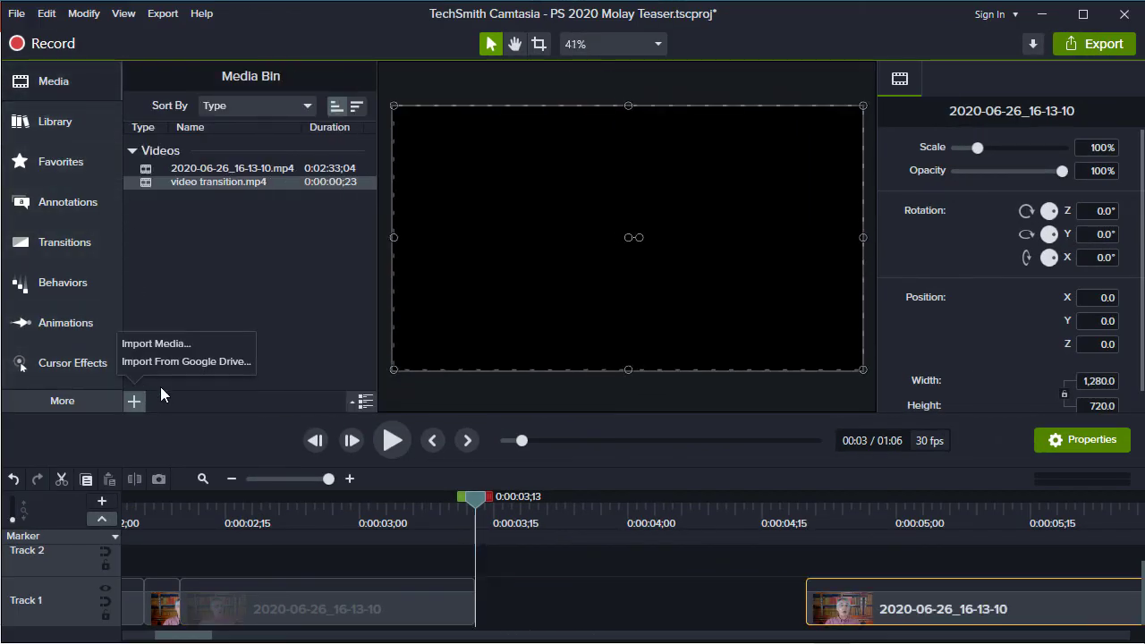
pyautogui.click(156, 341)
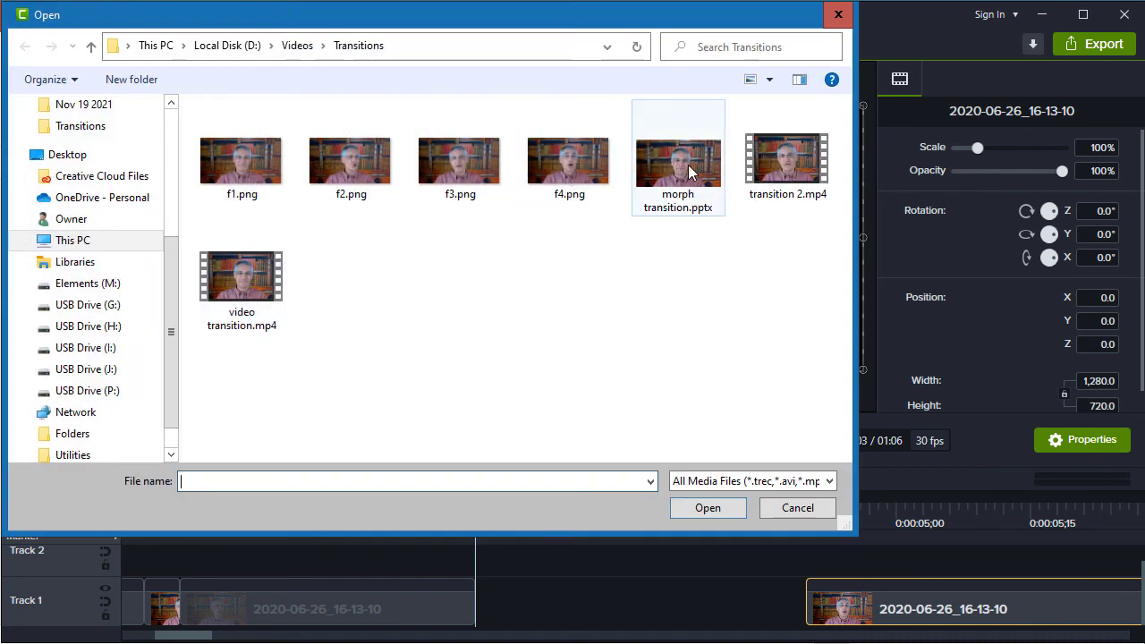
pyautogui.doubleClick(788, 161)
pyautogui.click(224, 184)
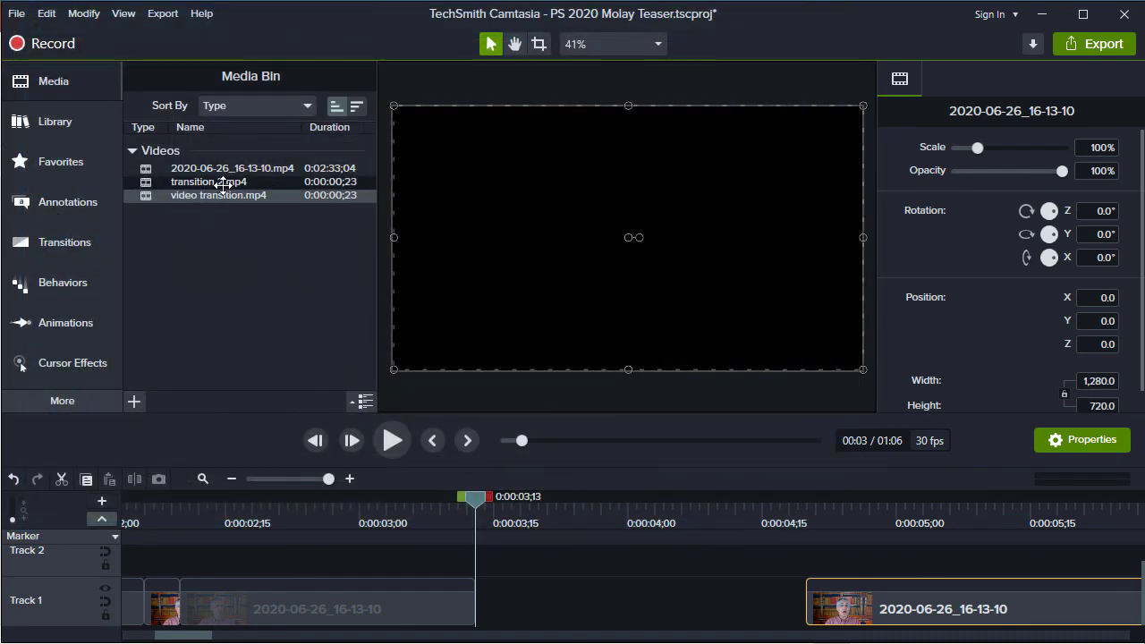
pyautogui.moveTo(224, 183); pyautogui.dragTo(581, 586)
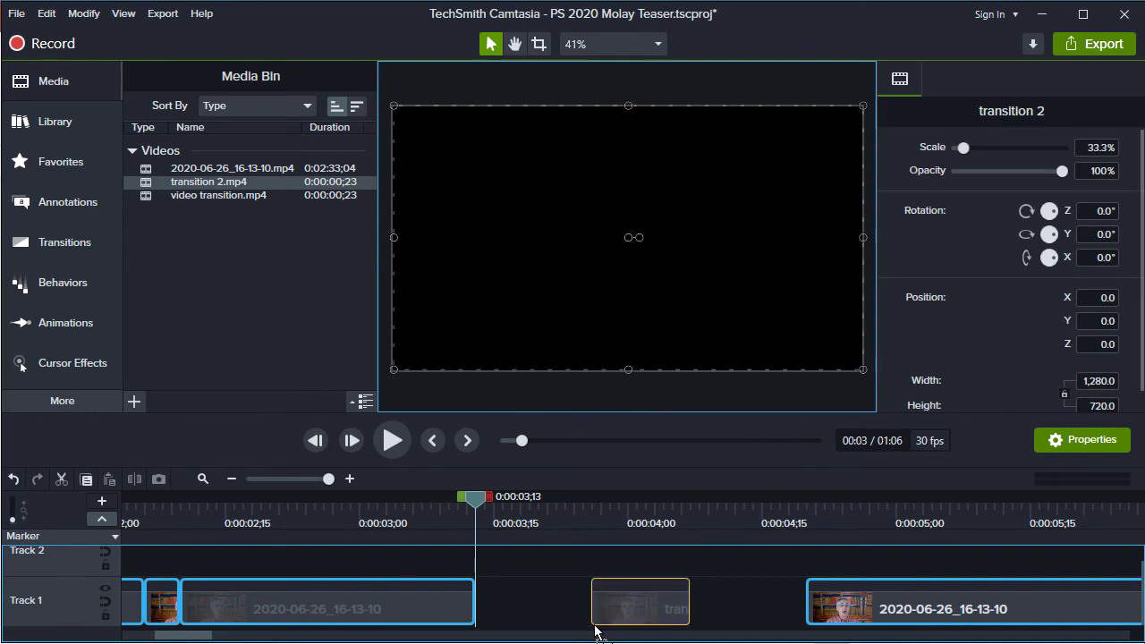
# Step through the opening frames of the transition 2 clip and trim its start to 0:00:03;29
pyautogui.moveTo(481, 503); pyautogui.dragTo(598, 514)
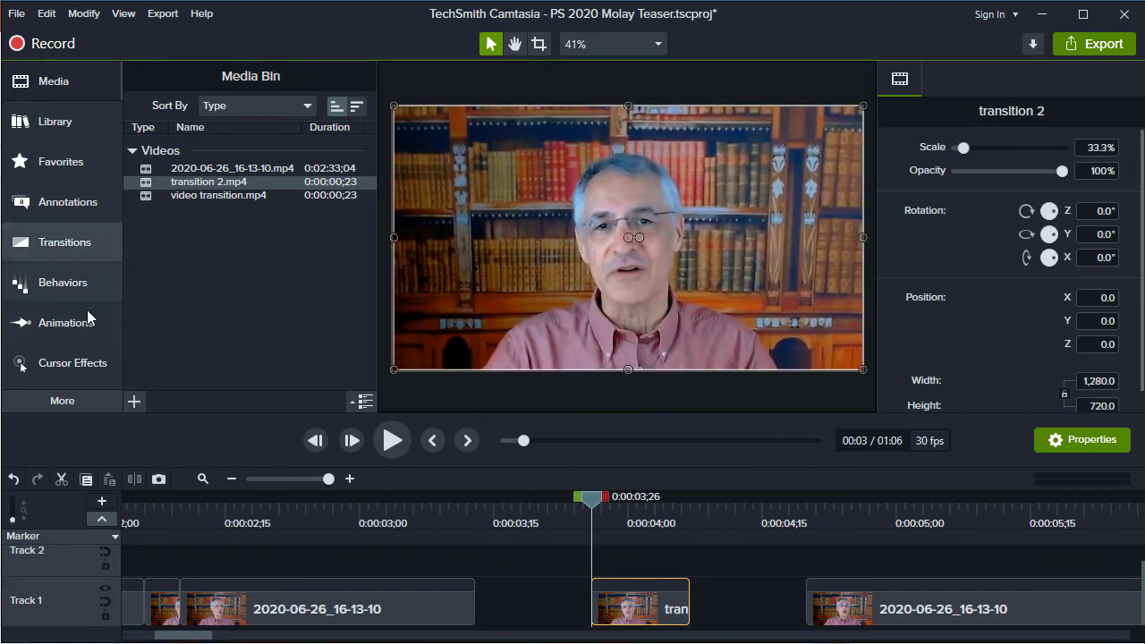
pyautogui.click(45, 82)
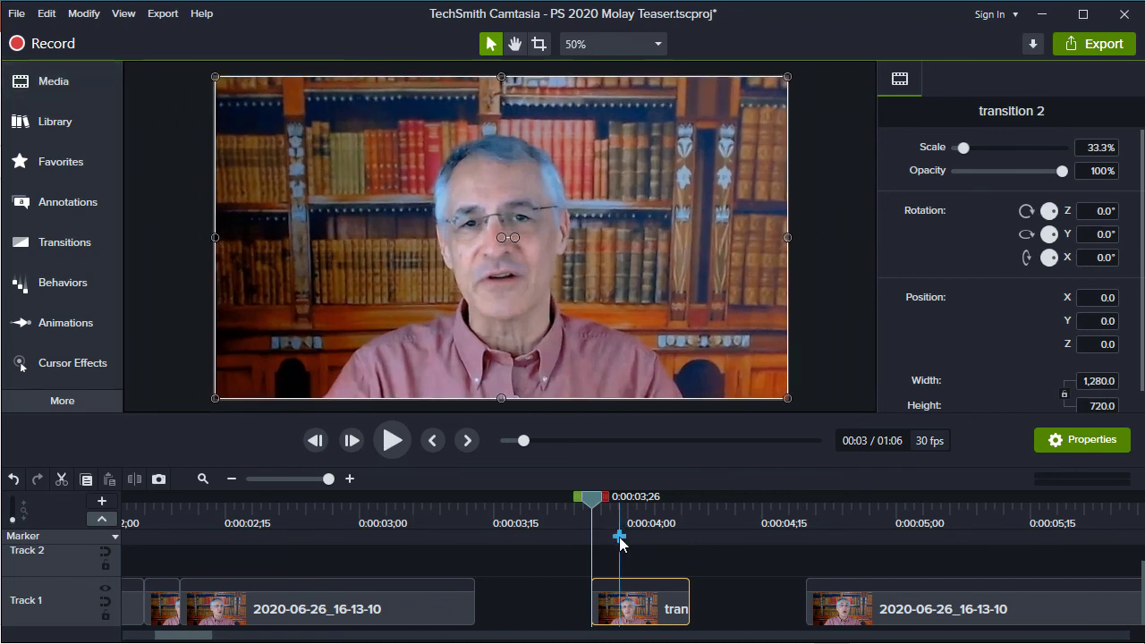
pyautogui.press('.')
pyautogui.press('.')
pyautogui.press('.')
pyautogui.press(',')
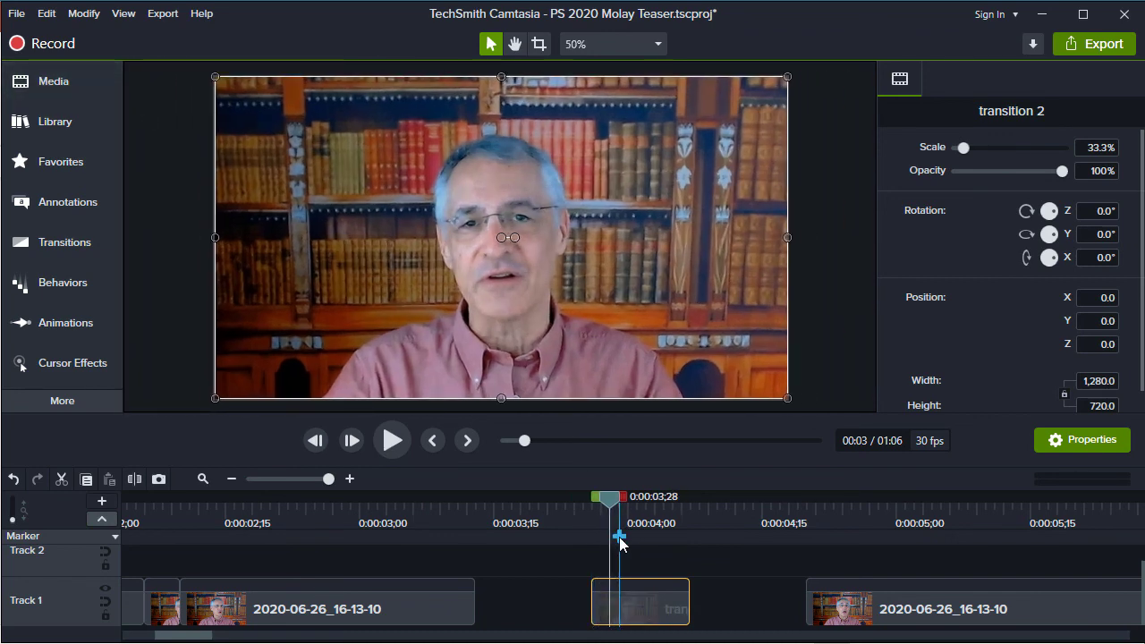
pyautogui.press('.')
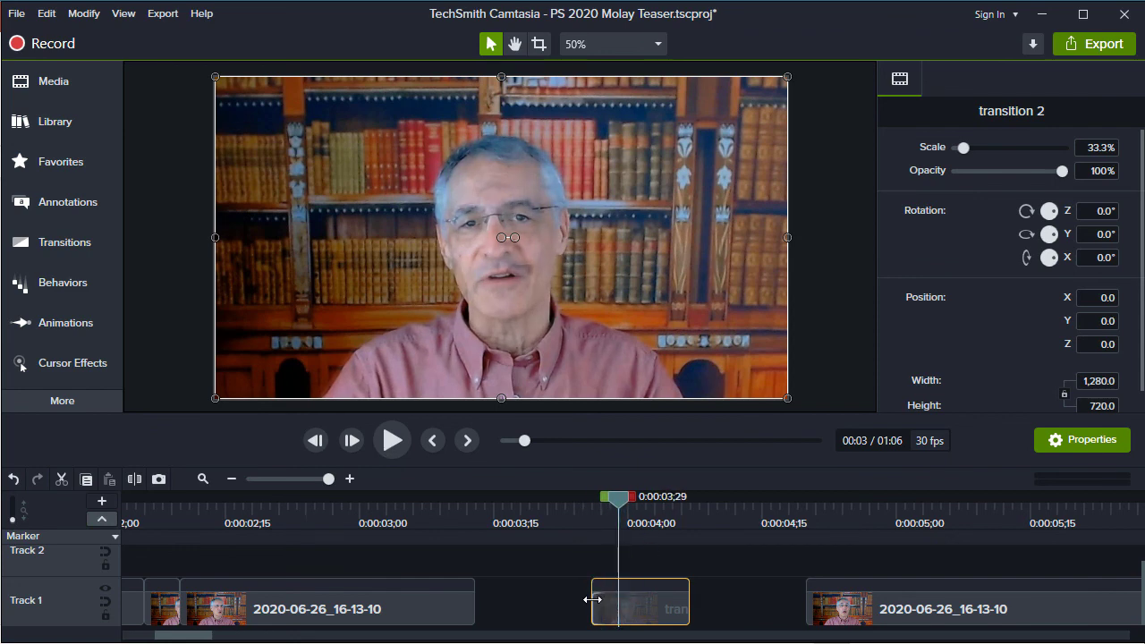
pyautogui.moveTo(591, 603); pyautogui.dragTo(613, 606)
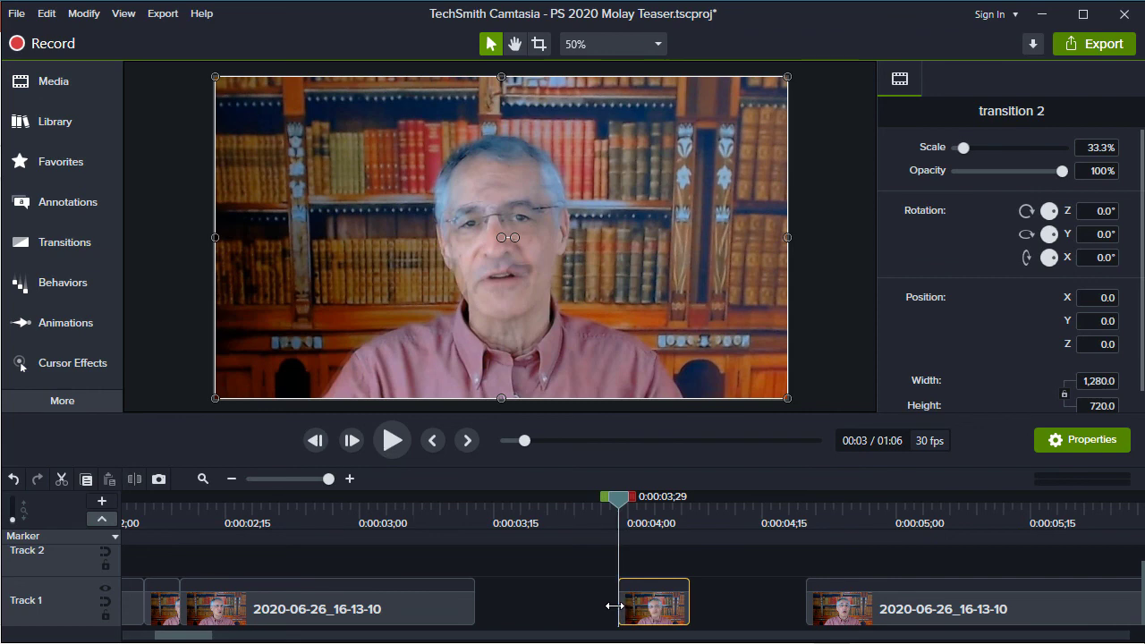
# Trim the end of the transition 2 clip to 0:00:04;03 and close the gaps on both sides, starting the clip at 0:00:03;13
pyautogui.press('.')
pyautogui.press('.')
pyautogui.press('.')
pyautogui.press('.')
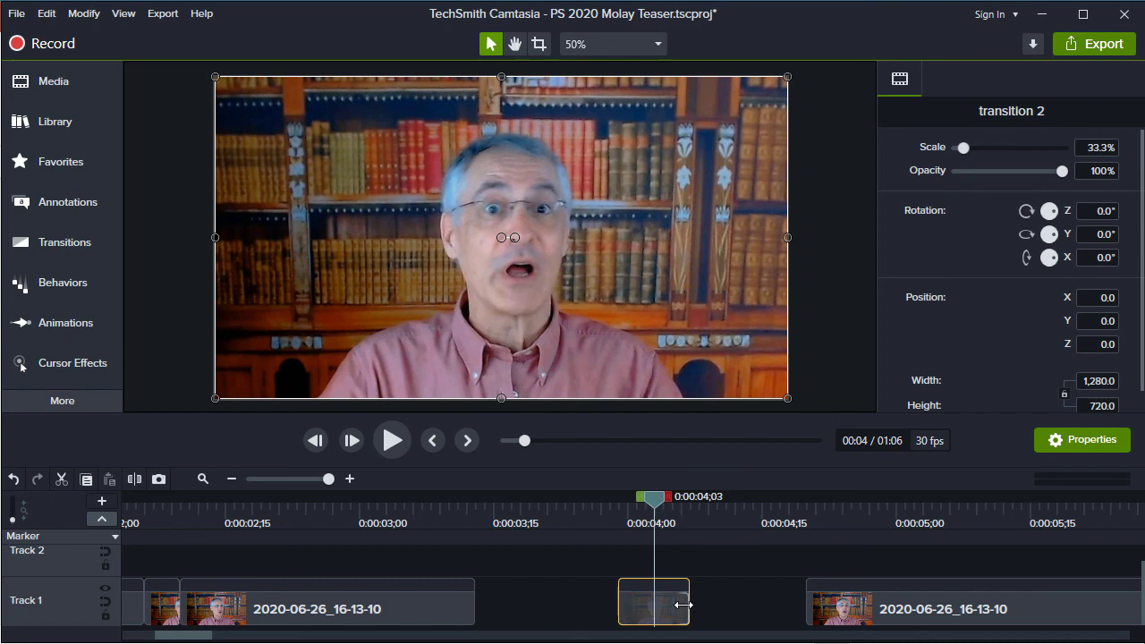
pyautogui.moveTo(688, 607); pyautogui.dragTo(385, 622)
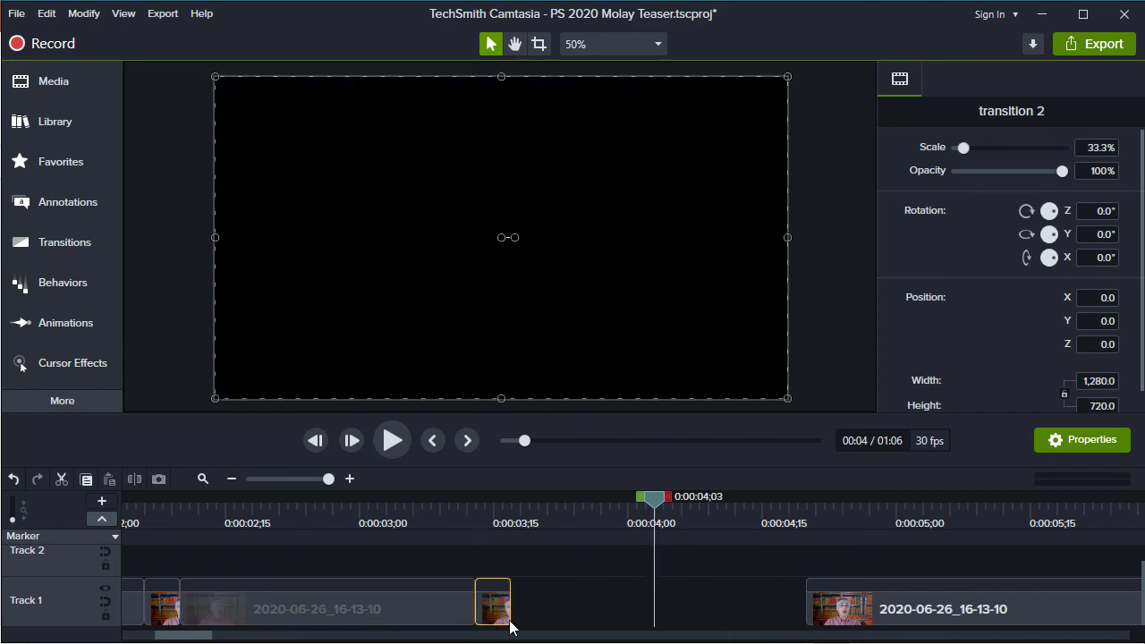
pyautogui.moveTo(896, 608); pyautogui.dragTo(552, 628)
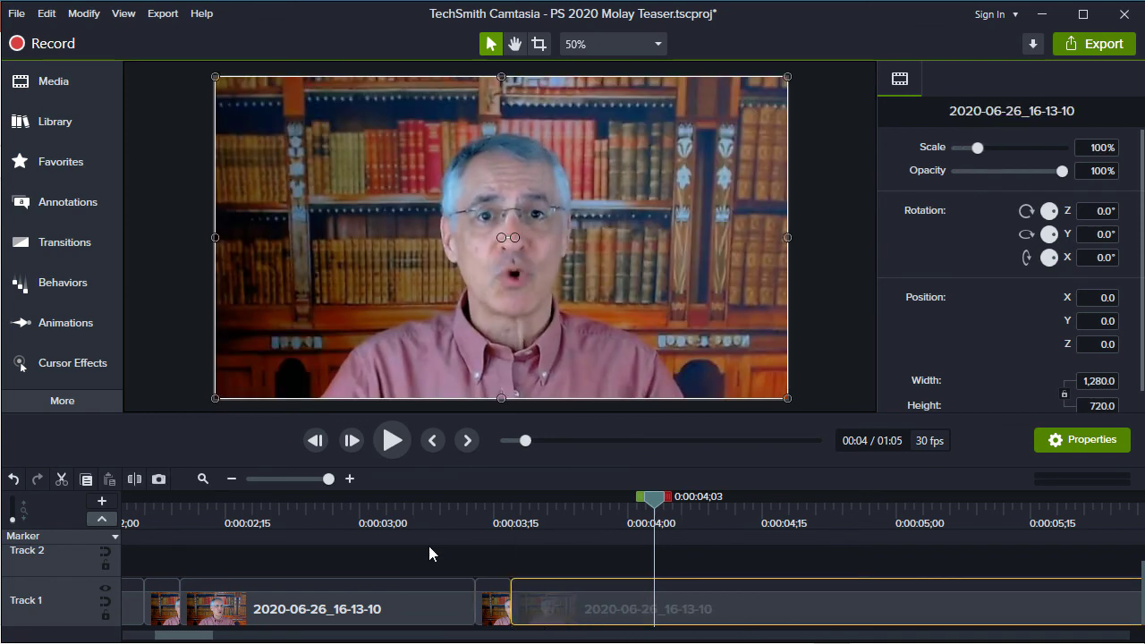
# Play the timeline from 0:00:03;05 across the inserted transition and scrub back to 0:00:03;20 to review the cut
pyautogui.click(402, 506)
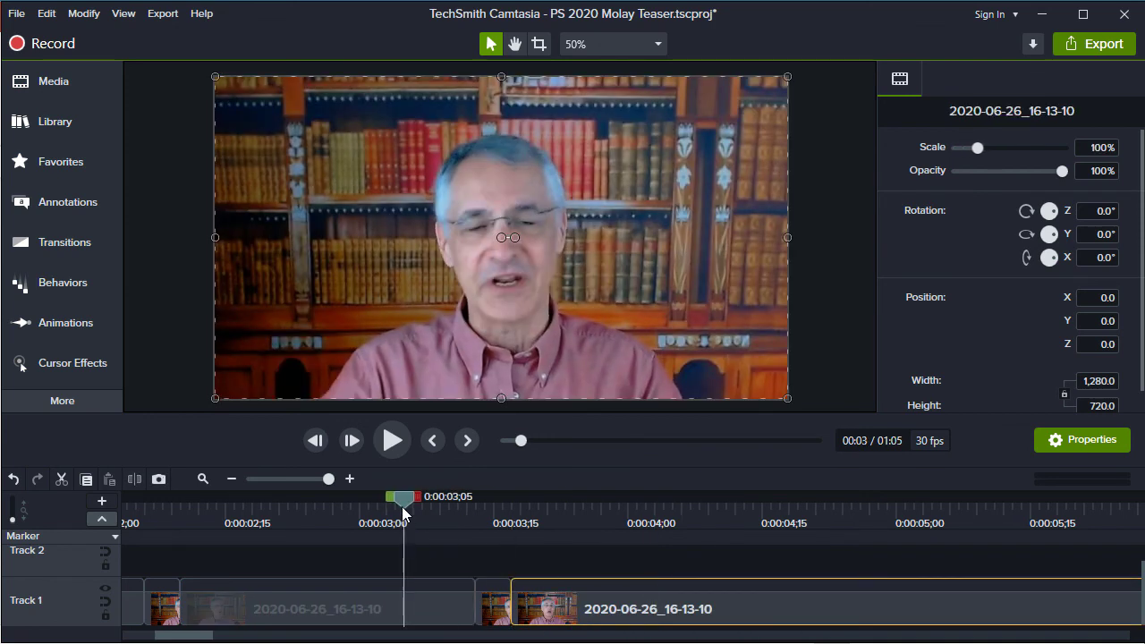
pyautogui.click(392, 438)
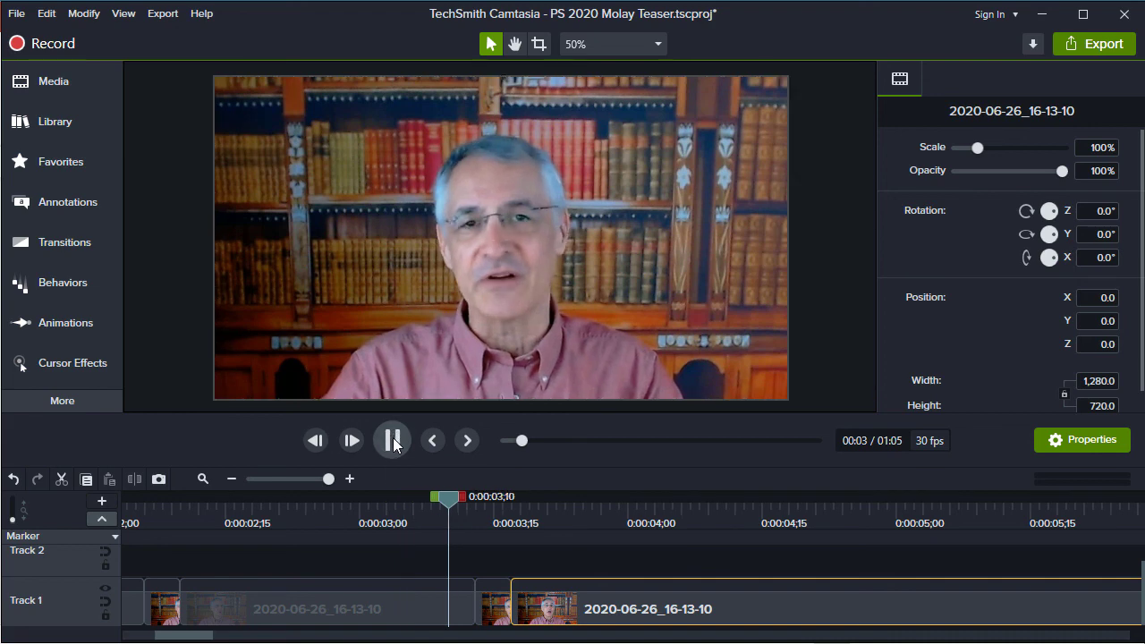
pyautogui.click(395, 440)
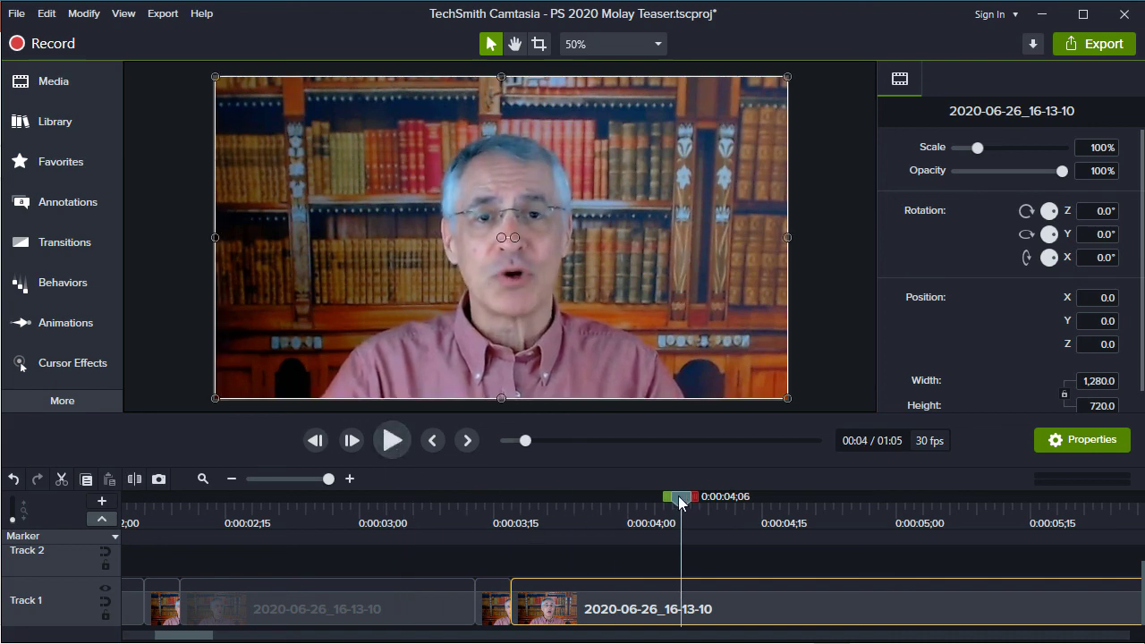
pyautogui.moveTo(682, 496); pyautogui.dragTo(541, 479)
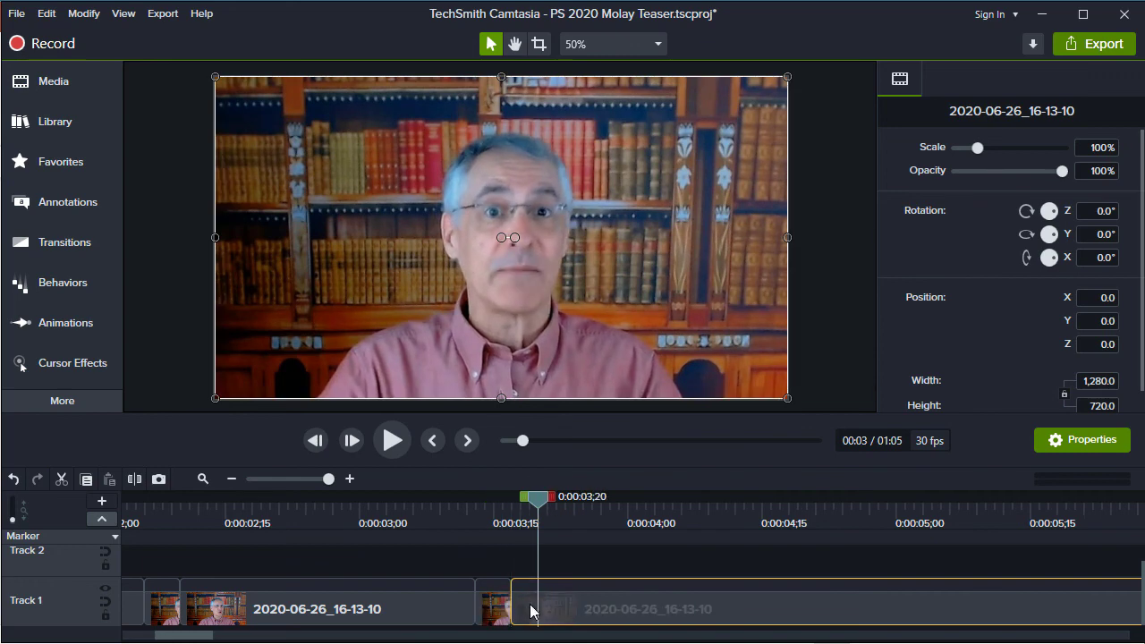